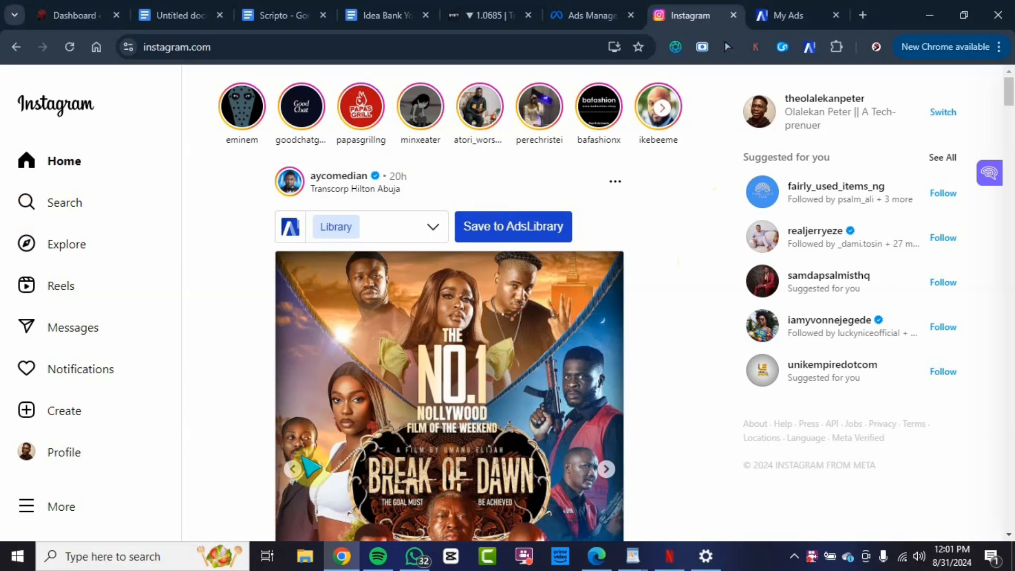
- Start an ad with the Compare 2 posts option, look through the selectable profile content, and close the picker
{"action": "left_click", "coordinate": [62, 424]}
{"action": "scroll", "coordinate": [68, 465], "scroll_direction": "down", "scroll_amount": 1}
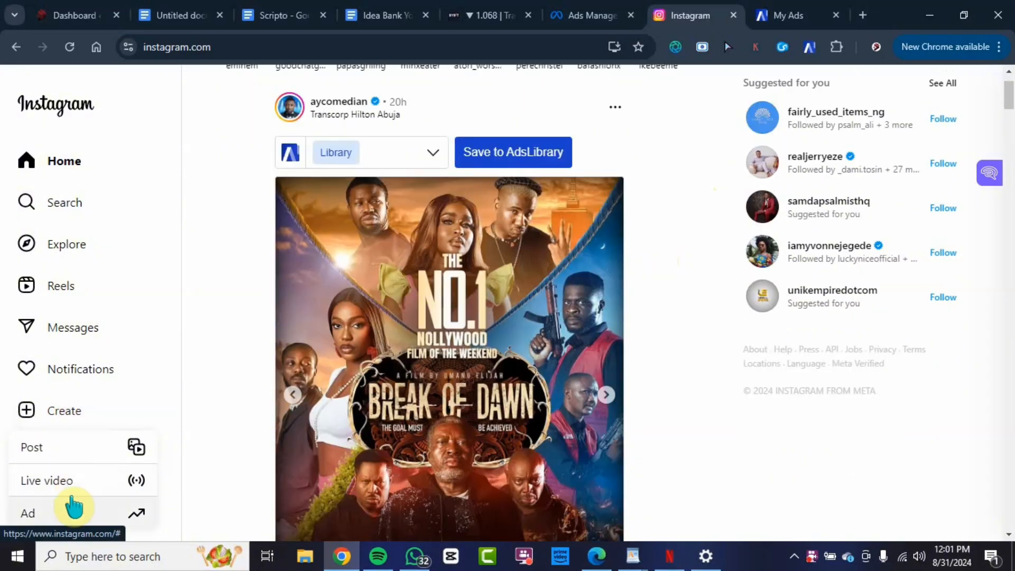
{"action": "left_click", "coordinate": [124, 522]}
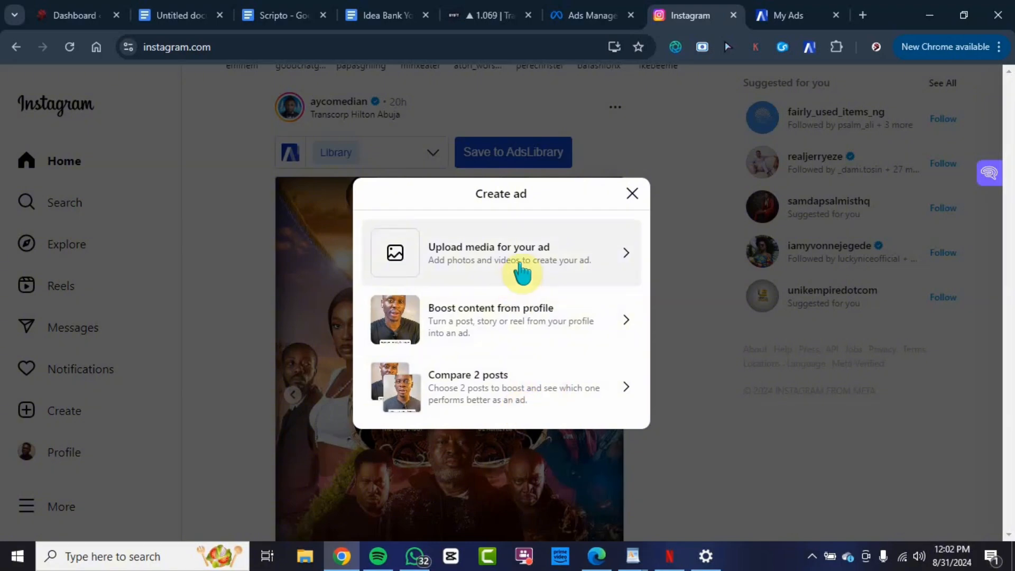
{"action": "left_click", "coordinate": [509, 401]}
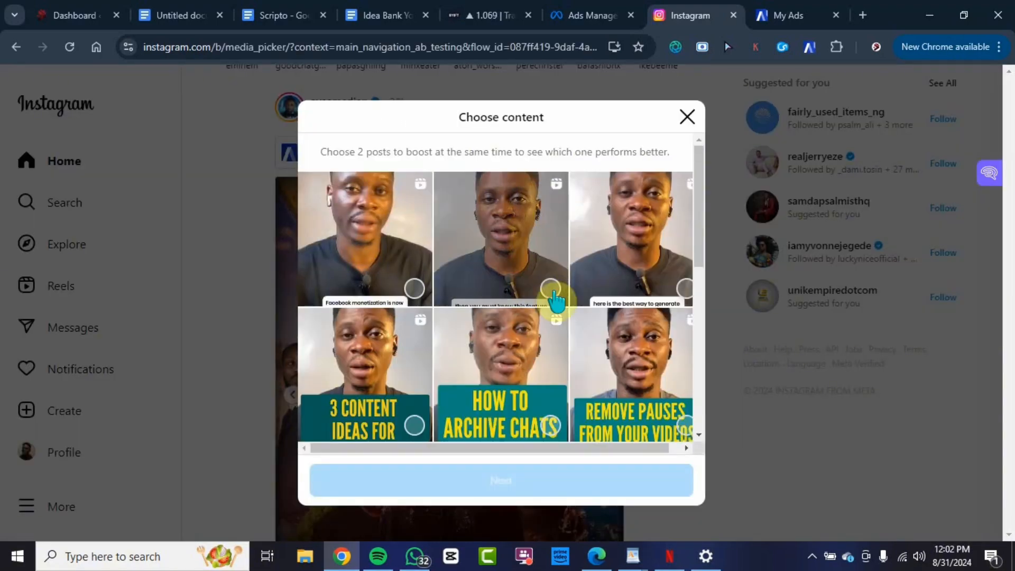
{"action": "scroll", "coordinate": [529, 307], "scroll_direction": "down", "scroll_amount": 8}
{"action": "scroll", "coordinate": [509, 304], "scroll_direction": "down", "scroll_amount": 2}
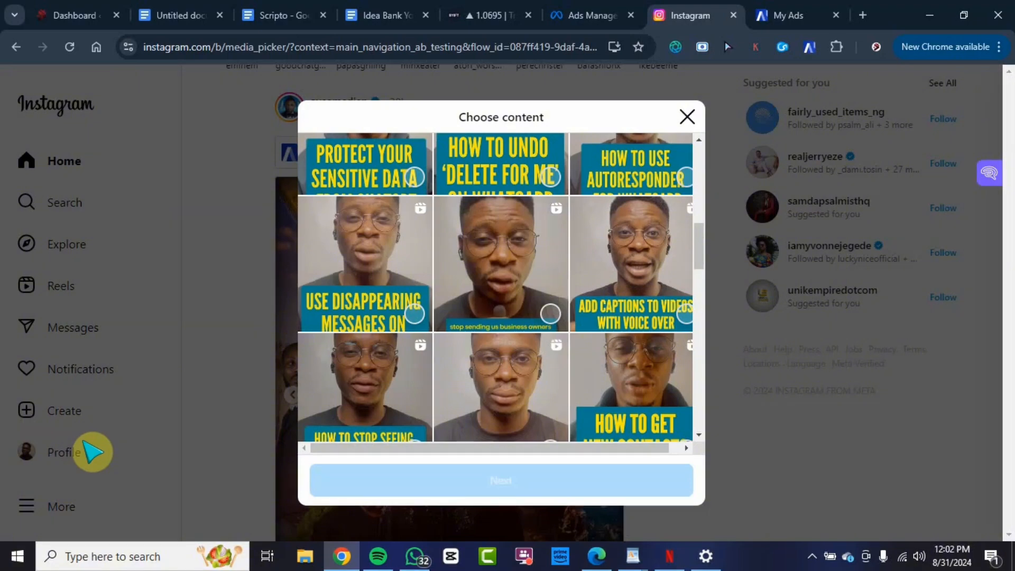
{"action": "scroll", "coordinate": [608, 201], "scroll_direction": "up", "scroll_amount": 5}
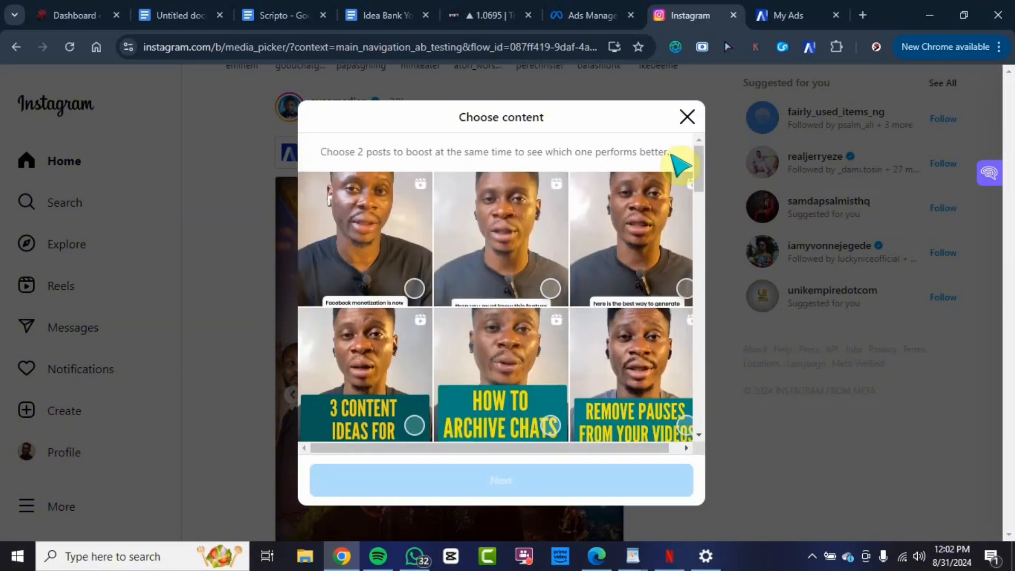
{"action": "left_click", "coordinate": [689, 117]}
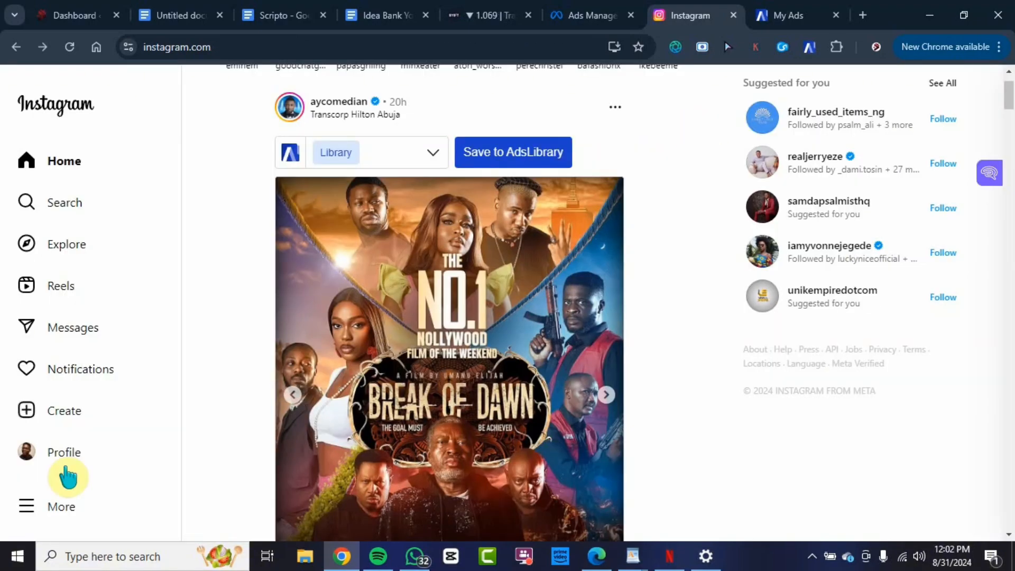
- Create a new ad from uploaded media, choosing the Nerdz Factory "Hire a Tech Talent!" image from the computer, and continue to the caption
{"action": "left_click", "coordinate": [74, 416]}
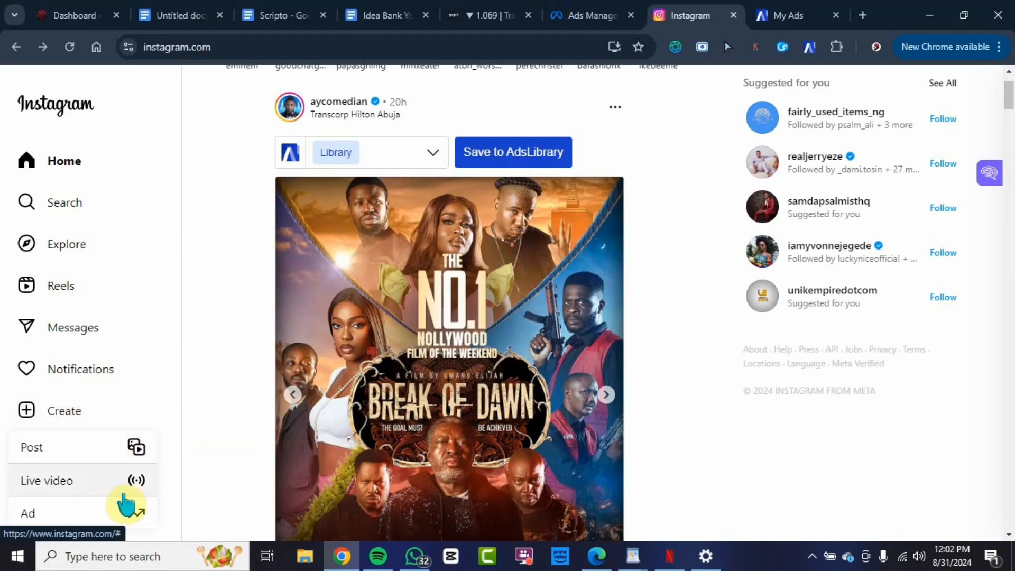
{"action": "left_click", "coordinate": [117, 514]}
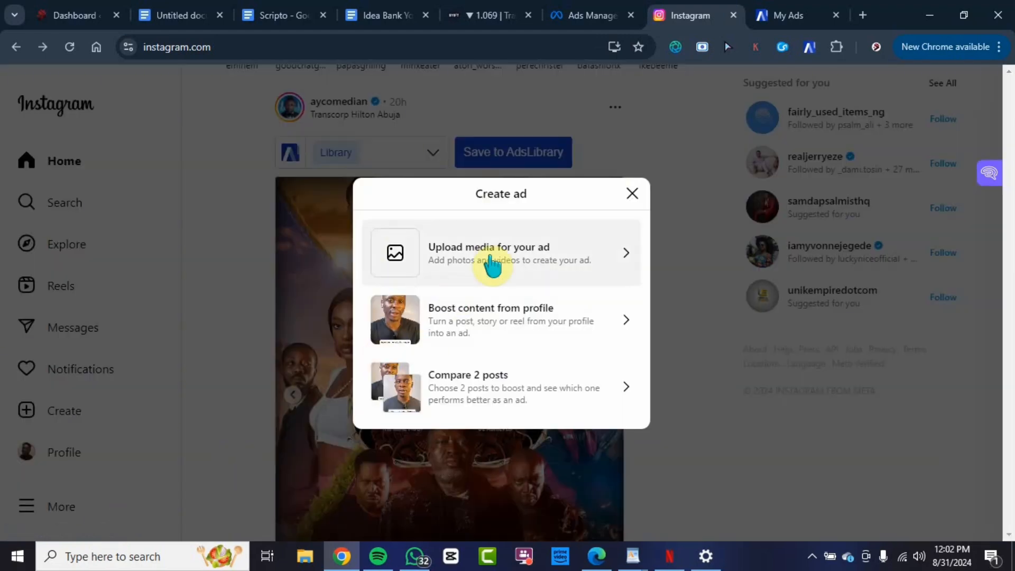
{"action": "left_click", "coordinate": [549, 257]}
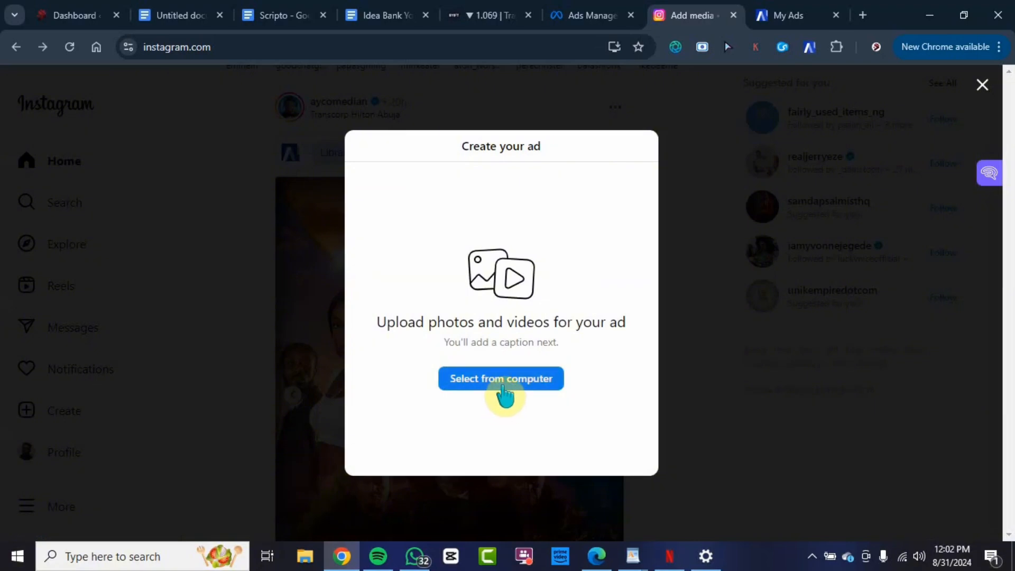
{"action": "left_click", "coordinate": [507, 391]}
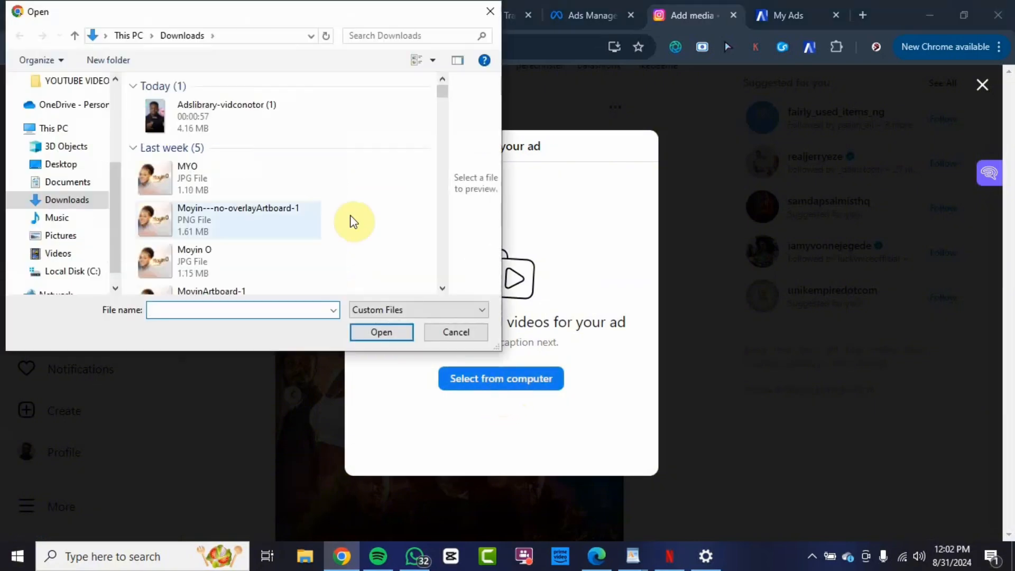
{"action": "double_click", "coordinate": [351, 220]}
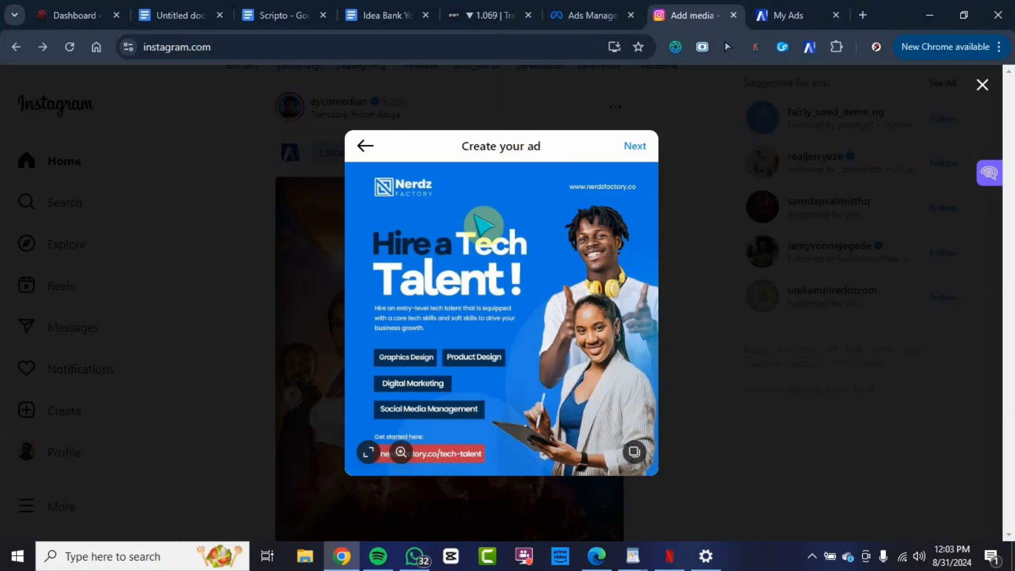
{"action": "left_click", "coordinate": [637, 157]}
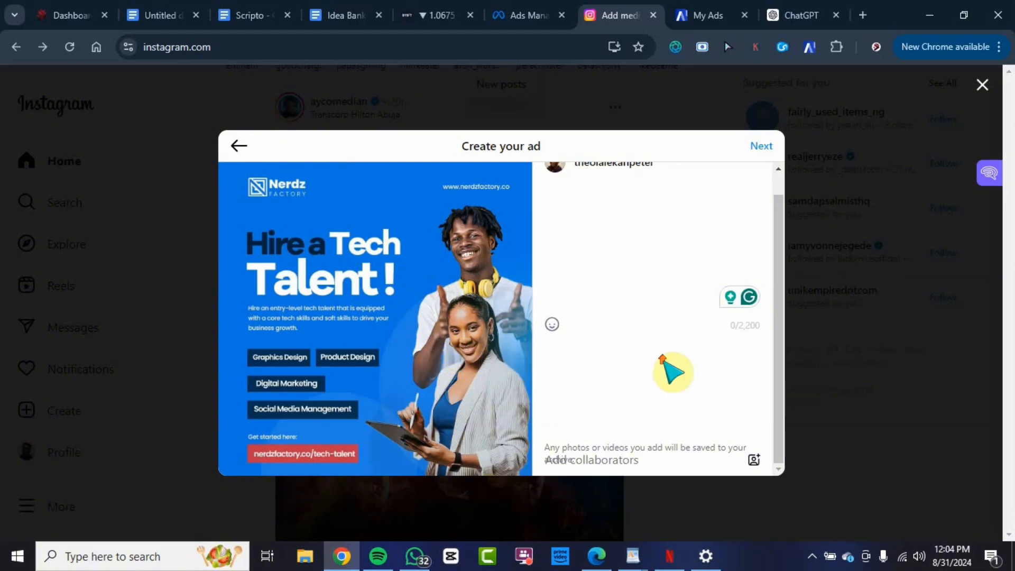
- Paste the prepared caption starting "Looking to grow your business with tech-savvy talent?" into the ad's caption
{"action": "scroll", "coordinate": [667, 364], "scroll_direction": "up", "scroll_amount": 1}
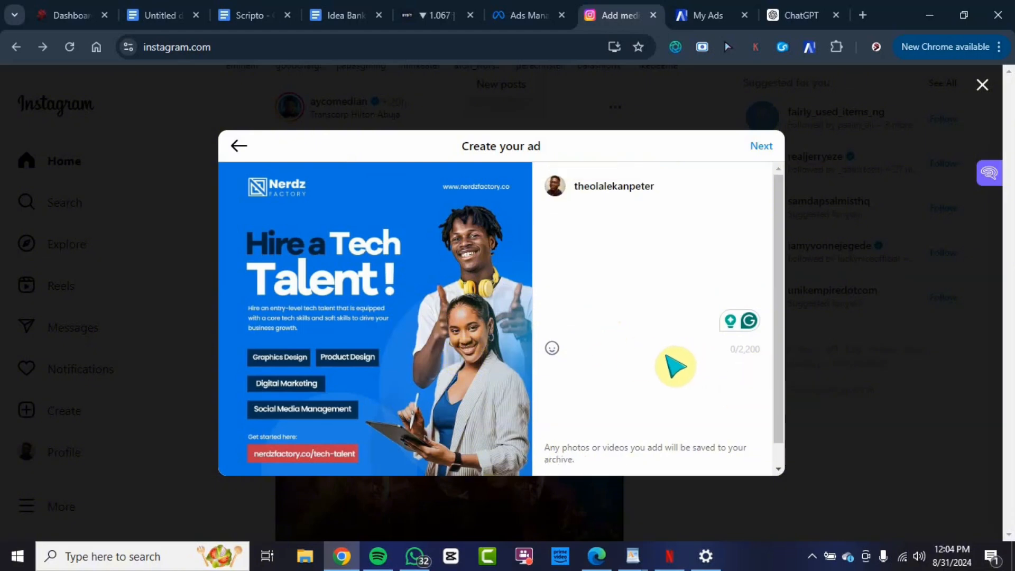
{"action": "key", "text": "ctrl+v"}
{"action": "scroll", "coordinate": [657, 317], "scroll_direction": "up", "scroll_amount": 3}
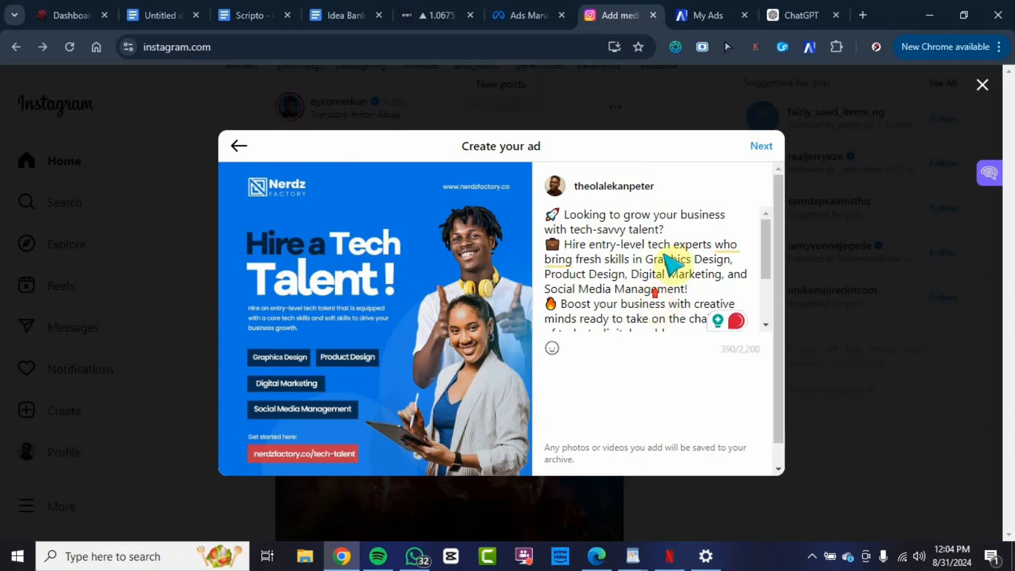
- Insert blank lines in the caption before the "Hire entry-level tech experts", "Boost your business" and "Click here to hire" paragraphs
{"action": "left_click", "coordinate": [681, 231]}
{"action": "key", "text": "Return"}
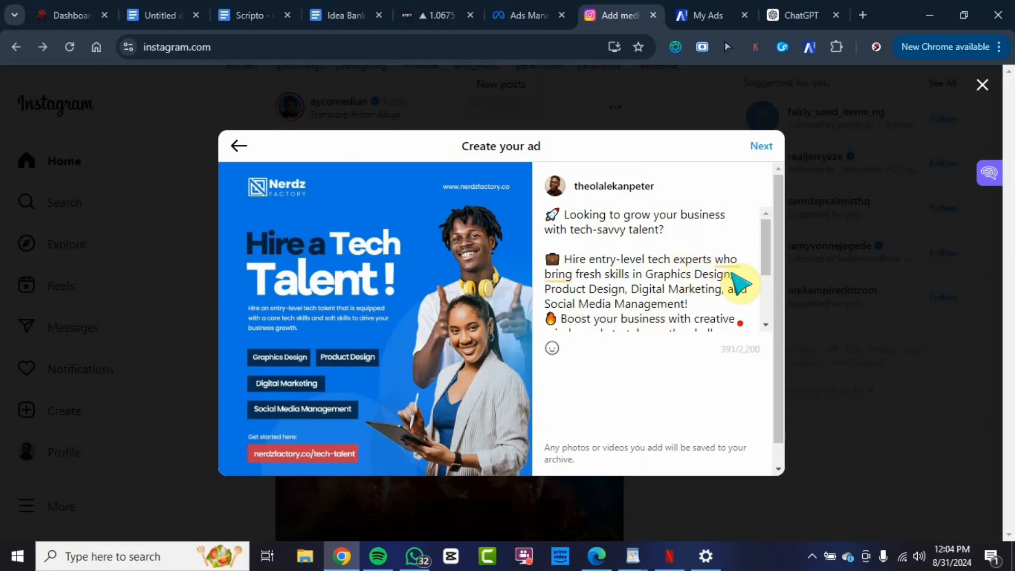
{"action": "left_click", "coordinate": [697, 303]}
{"action": "key", "text": "Return"}
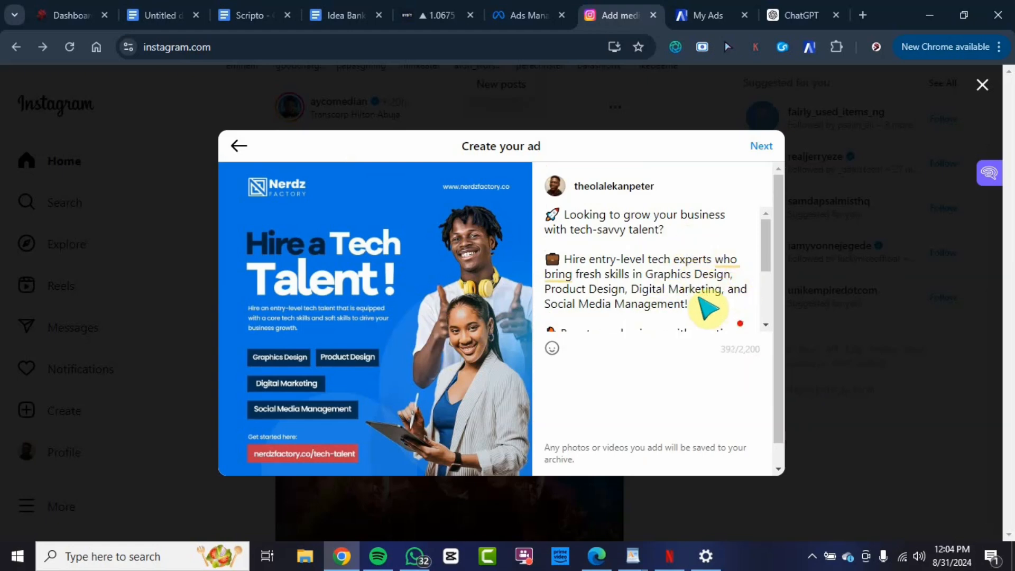
{"action": "scroll", "coordinate": [709, 310], "scroll_direction": "down", "scroll_amount": 5}
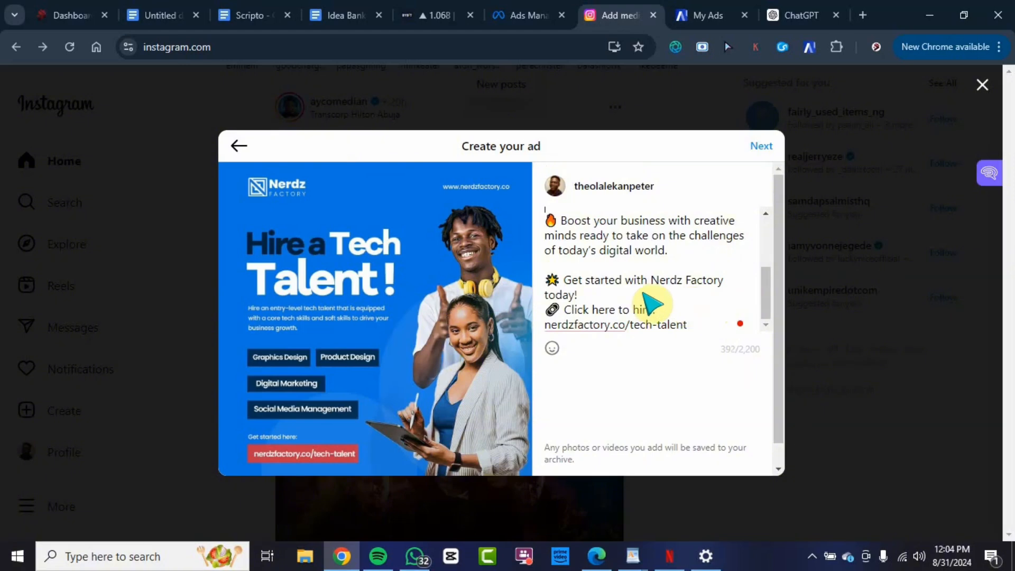
{"action": "left_click", "coordinate": [630, 296]}
{"action": "key", "text": "Right"}
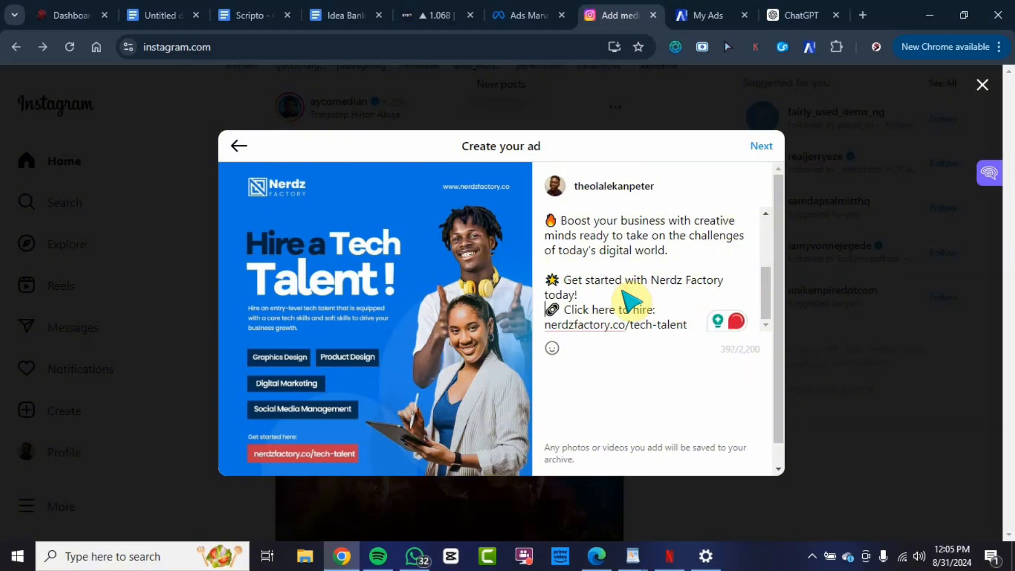
{"action": "key", "text": "Return"}
- Review the whole caption and continue to the ad settings
{"action": "scroll", "coordinate": [612, 381], "scroll_direction": "down", "scroll_amount": 1}
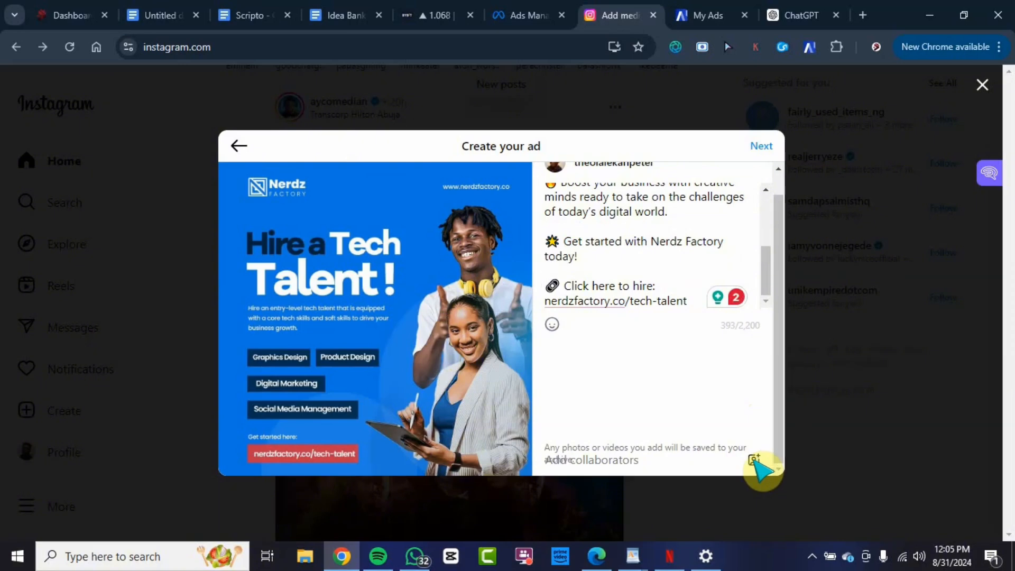
{"action": "scroll", "coordinate": [682, 299], "scroll_direction": "up", "scroll_amount": 1}
{"action": "scroll", "coordinate": [682, 299], "scroll_direction": "up", "scroll_amount": 1}
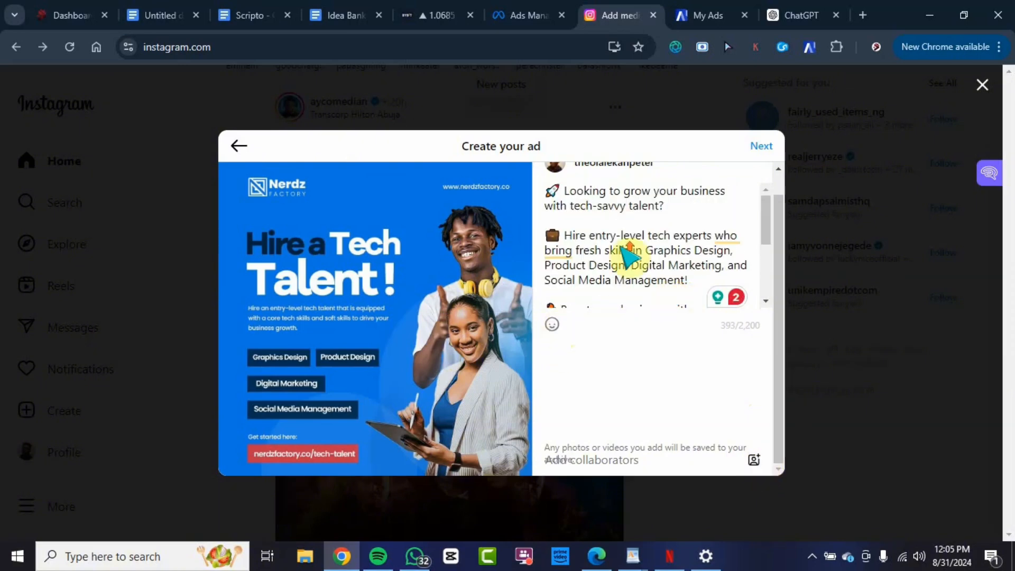
{"action": "scroll", "coordinate": [666, 227], "scroll_direction": "up", "scroll_amount": 1}
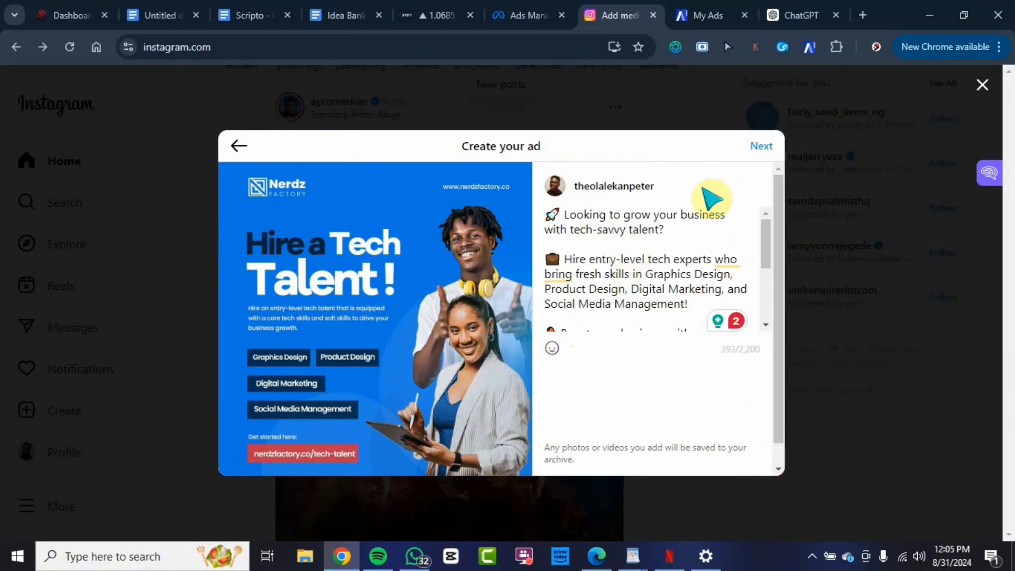
{"action": "left_click", "coordinate": [761, 148]}
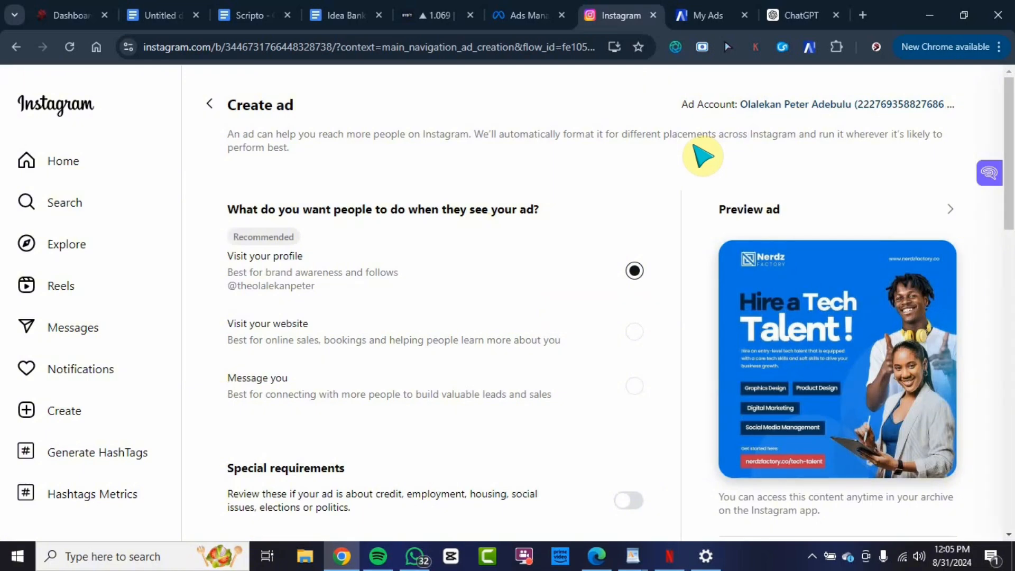
- Allow Instagram to access the Facebook account and accept the reviewed Facebook ad account for the ad
{"action": "left_click", "coordinate": [780, 108]}
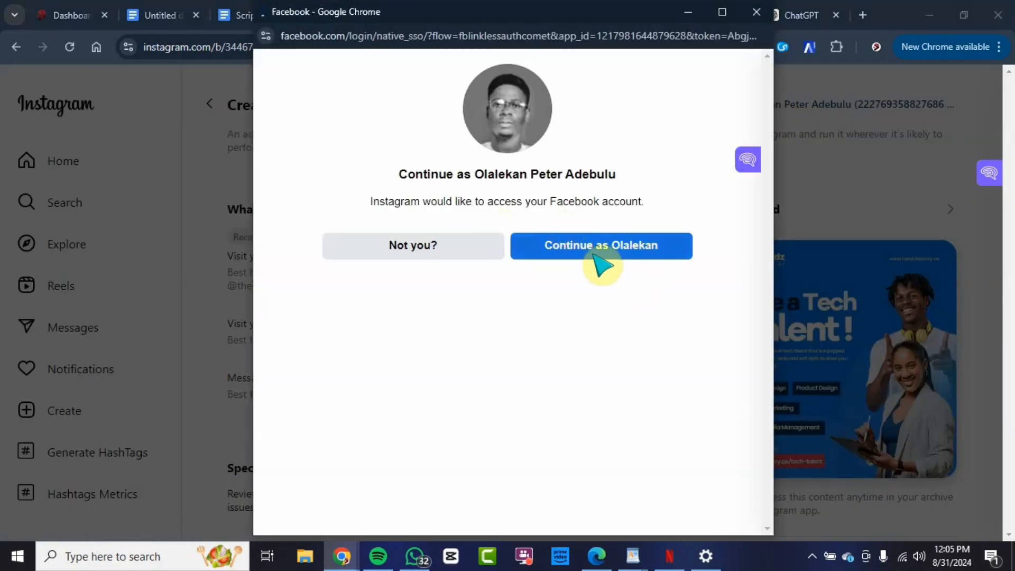
{"action": "left_click", "coordinate": [585, 249]}
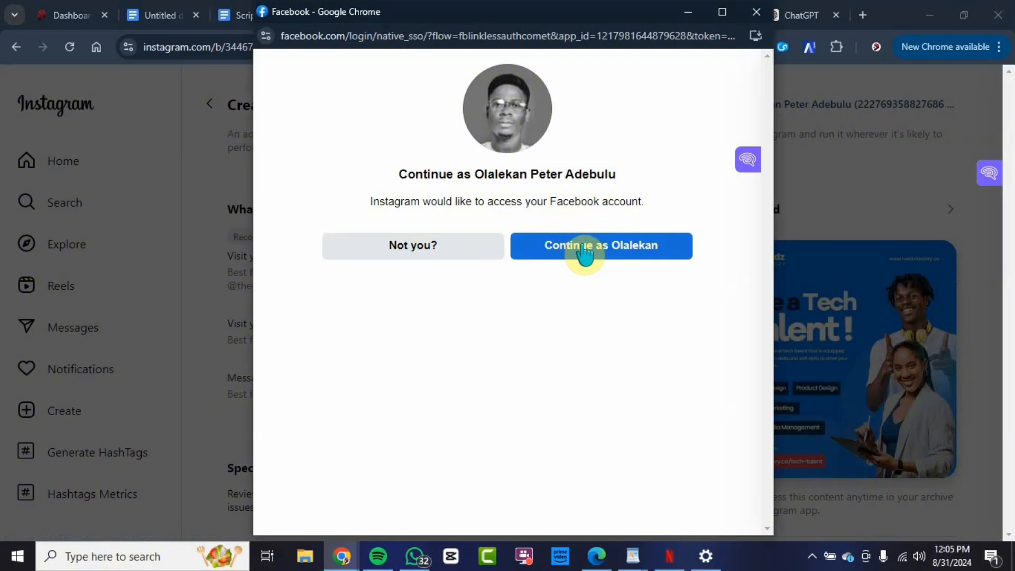
{"action": "left_click", "coordinate": [642, 253]}
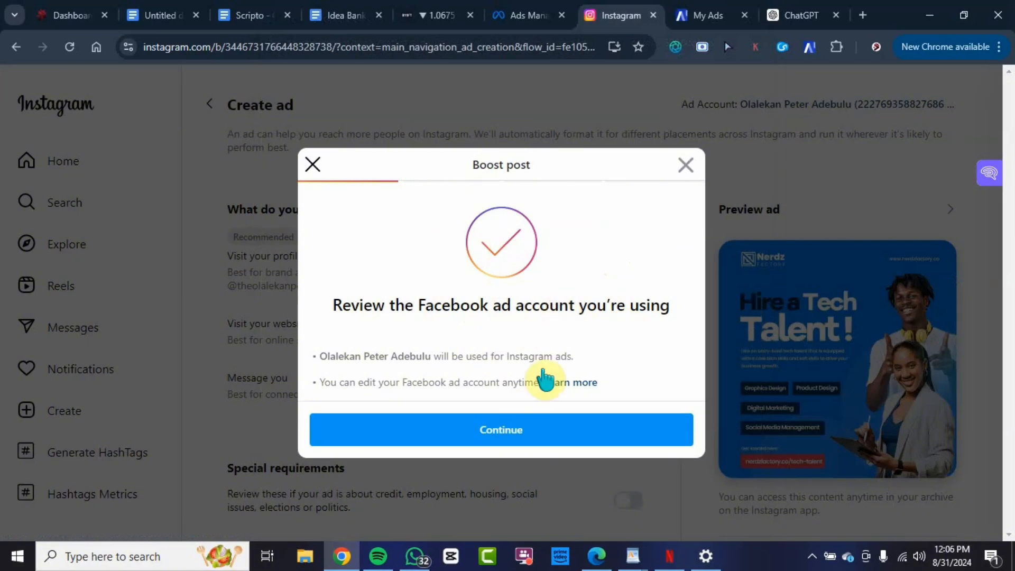
{"action": "left_click", "coordinate": [520, 430]}
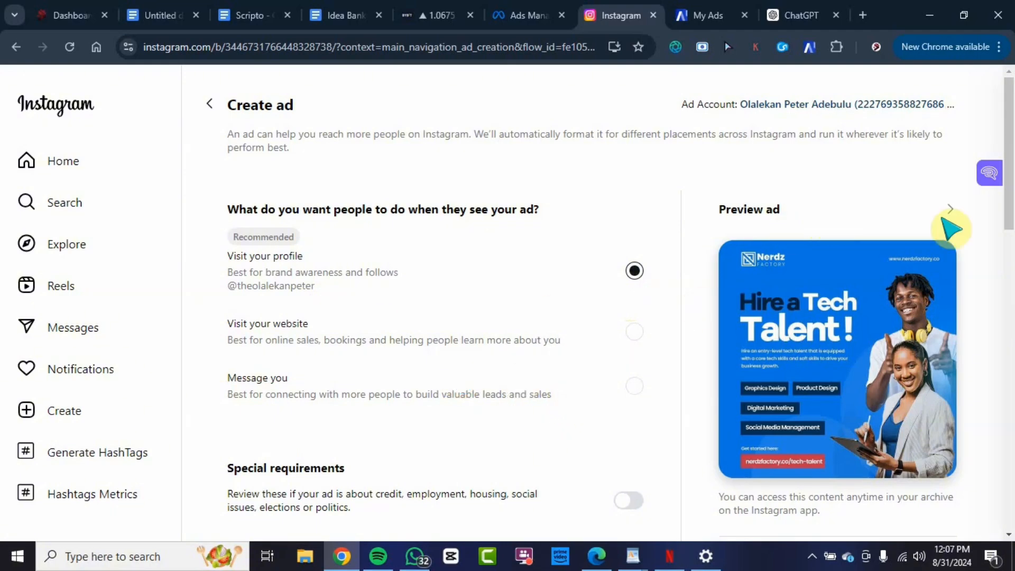
- Preview the ad in the Feed placement and examine its image, profile link and caption
{"action": "scroll", "coordinate": [869, 256], "scroll_direction": "down", "scroll_amount": 2}
{"action": "scroll", "coordinate": [868, 257], "scroll_direction": "up", "scroll_amount": 2}
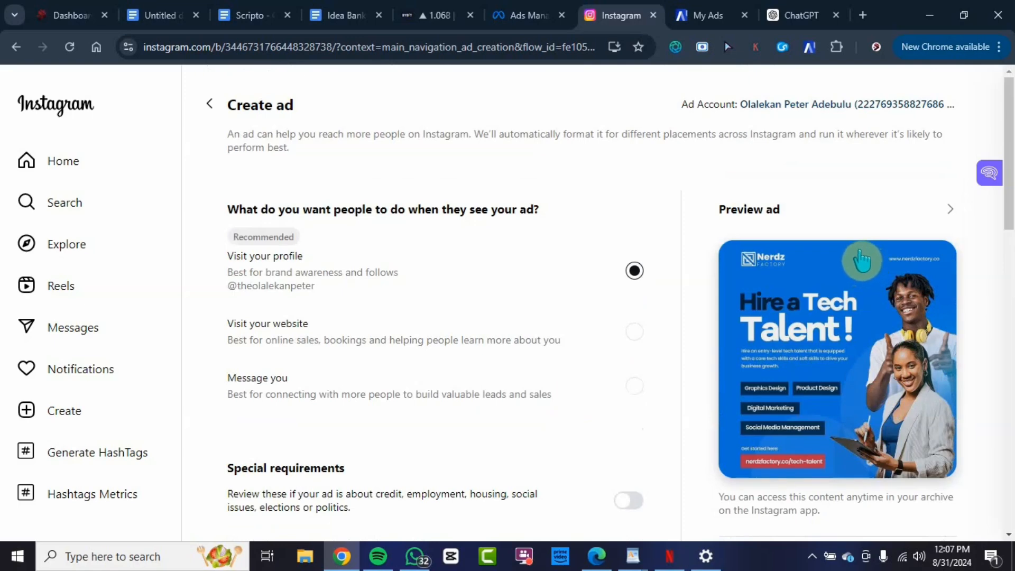
{"action": "left_click", "coordinate": [955, 211]}
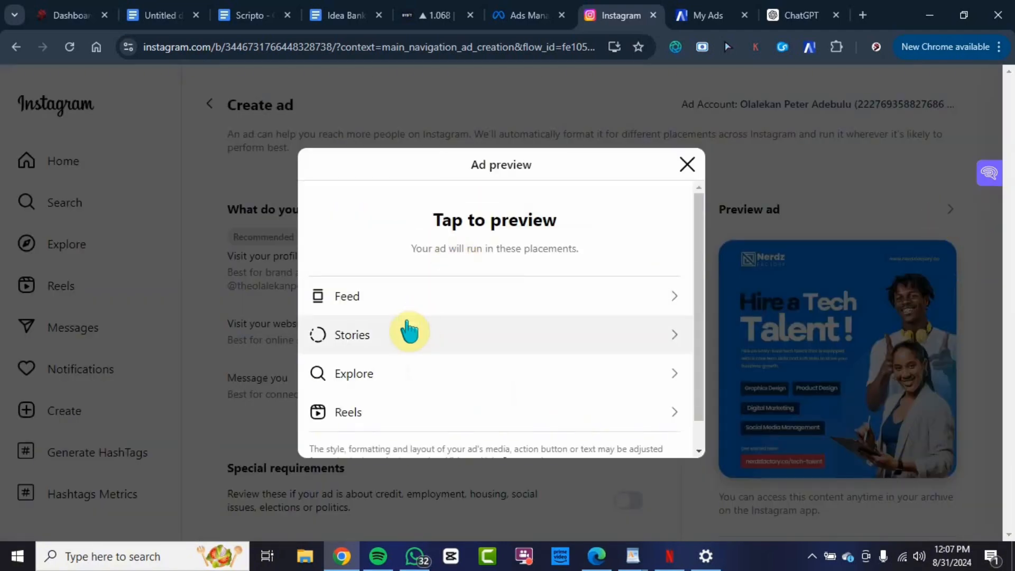
{"action": "scroll", "coordinate": [393, 308], "scroll_direction": "down", "scroll_amount": 1}
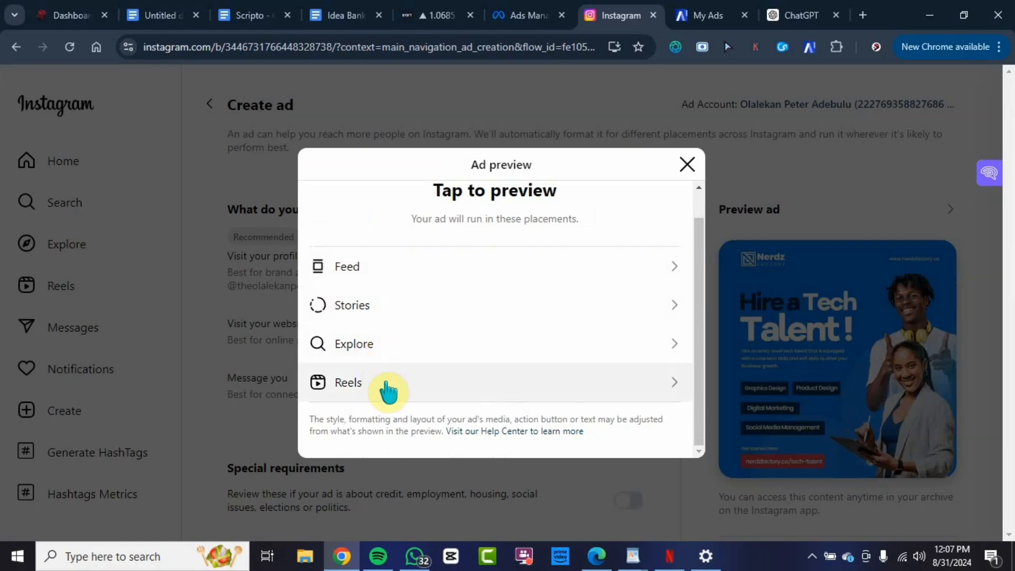
{"action": "scroll", "coordinate": [408, 367], "scroll_direction": "up", "scroll_amount": 1}
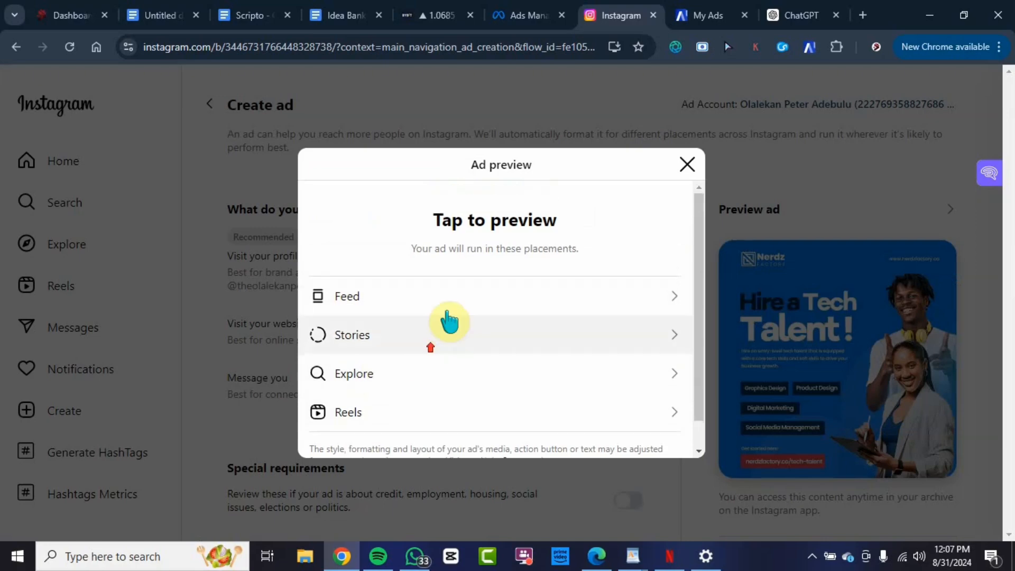
{"action": "left_click", "coordinate": [423, 302]}
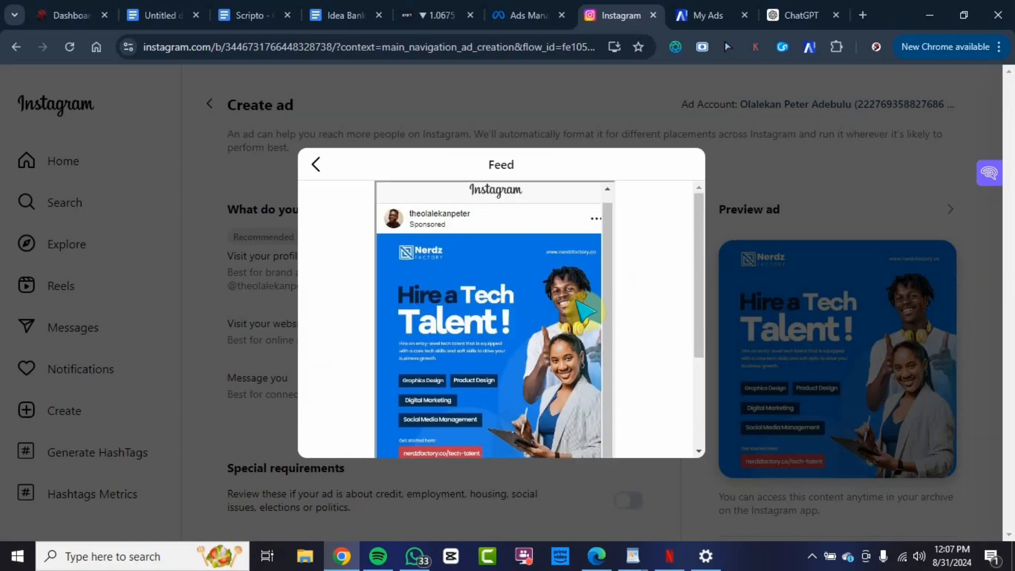
{"action": "scroll", "coordinate": [559, 335], "scroll_direction": "down", "scroll_amount": 3}
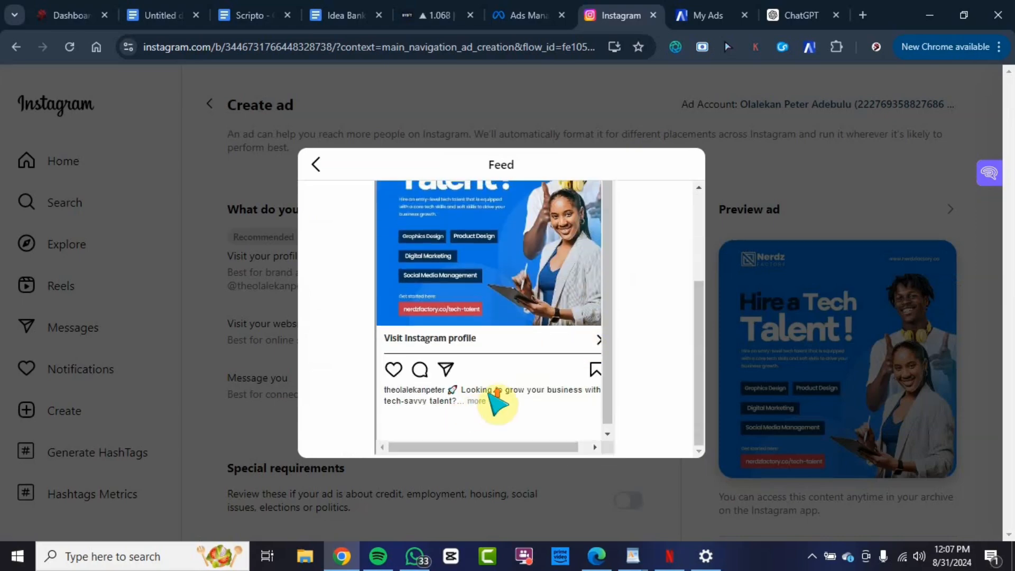
{"action": "scroll", "coordinate": [474, 307], "scroll_direction": "up", "scroll_amount": 3}
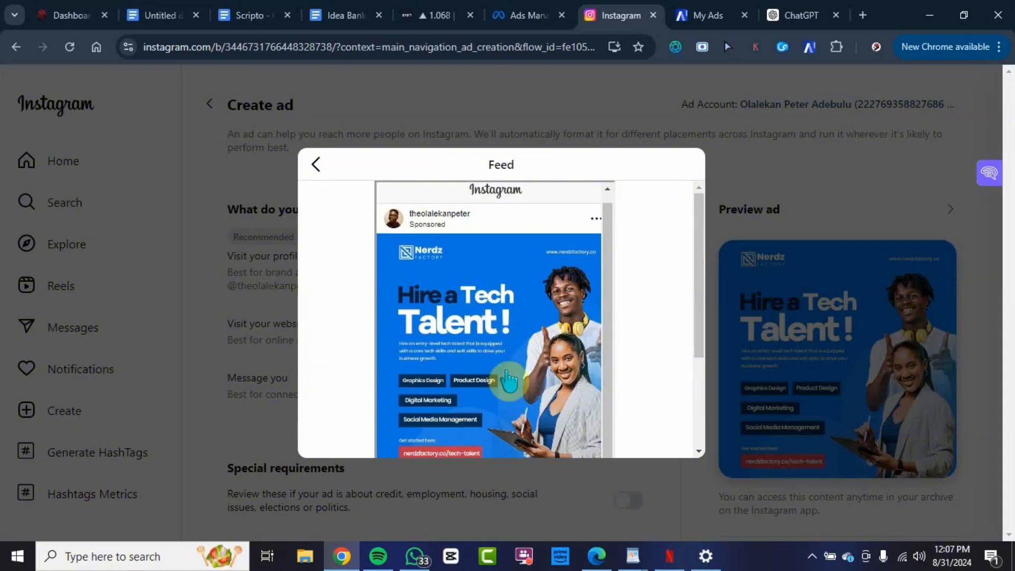
{"action": "scroll", "coordinate": [582, 344], "scroll_direction": "down", "scroll_amount": 3}
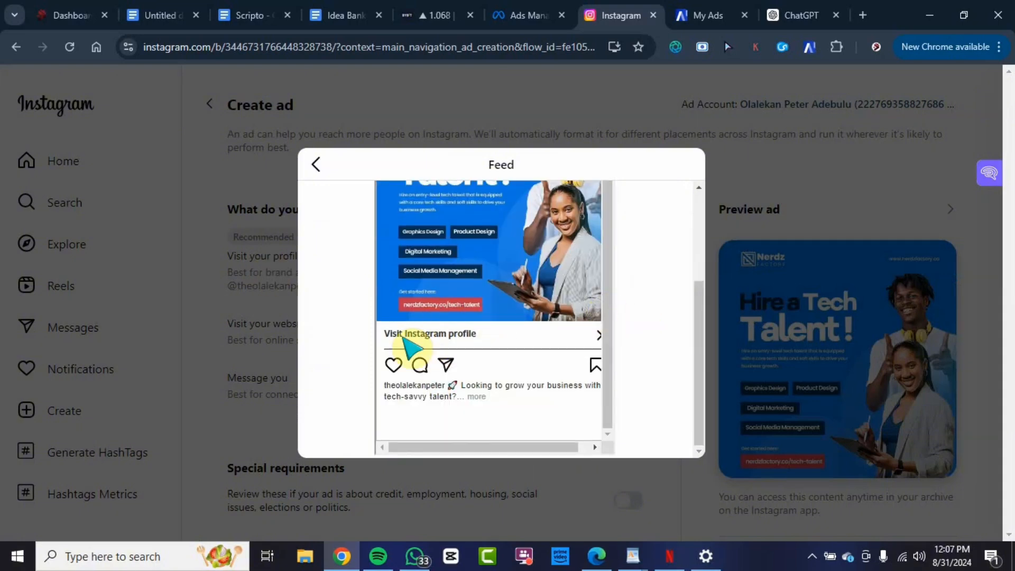
- Preview the ad in the Stories placement, examine its full layout, and close the ad preview
{"action": "left_click", "coordinate": [316, 164]}
{"action": "left_click", "coordinate": [400, 346]}
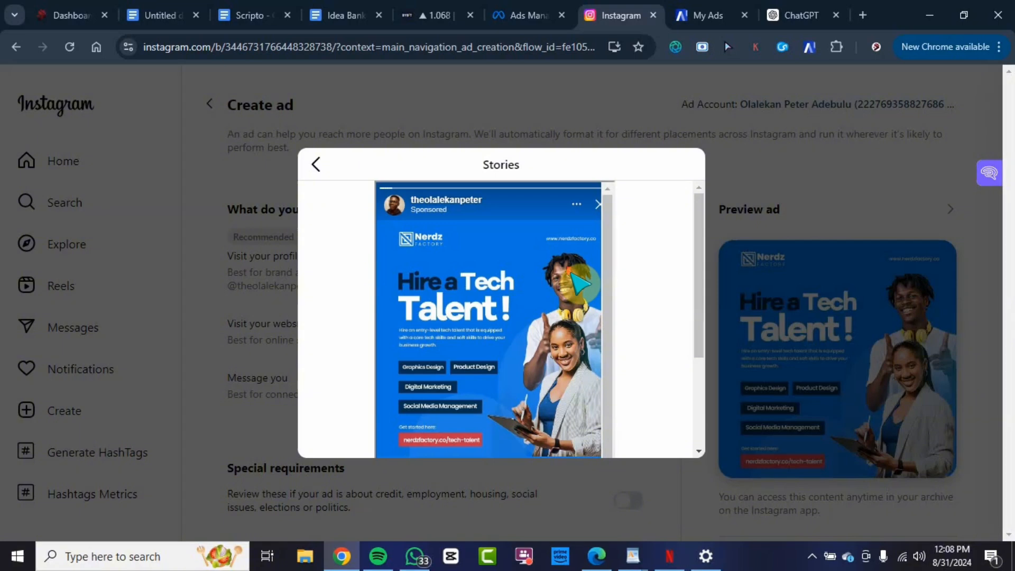
{"action": "scroll", "coordinate": [582, 296], "scroll_direction": "down", "scroll_amount": 3}
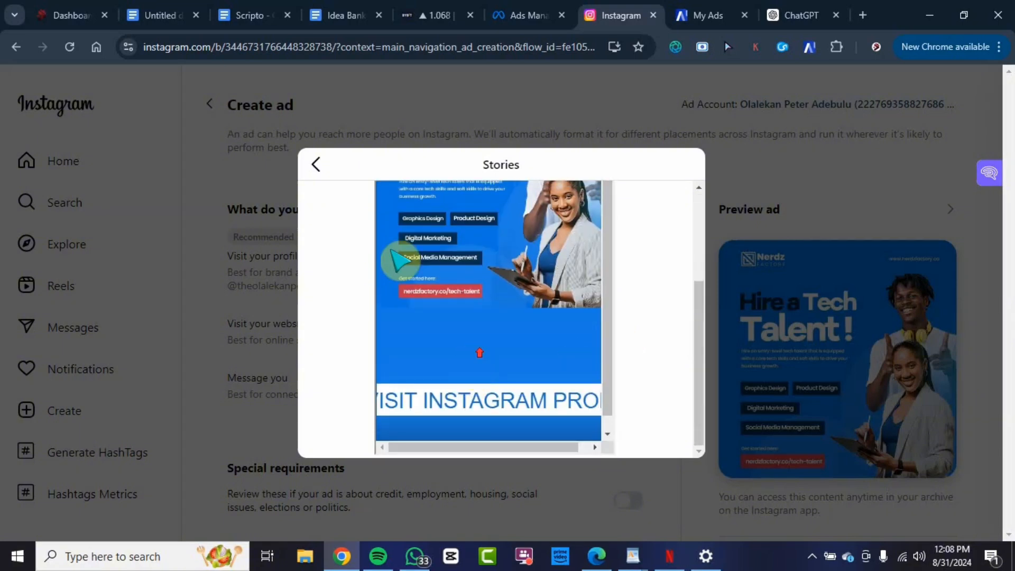
{"action": "left_click", "coordinate": [316, 164]}
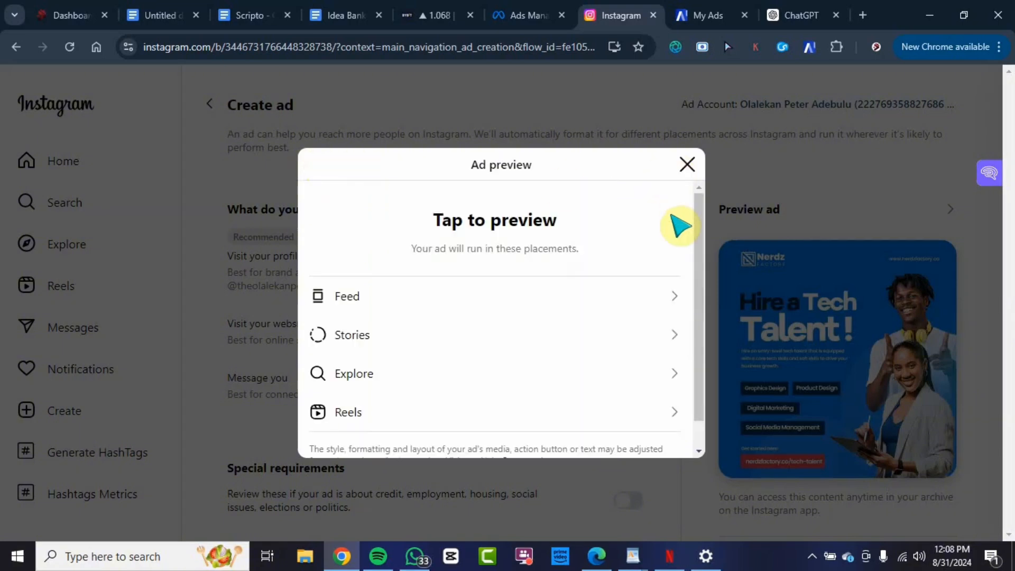
{"action": "left_click", "coordinate": [687, 165]}
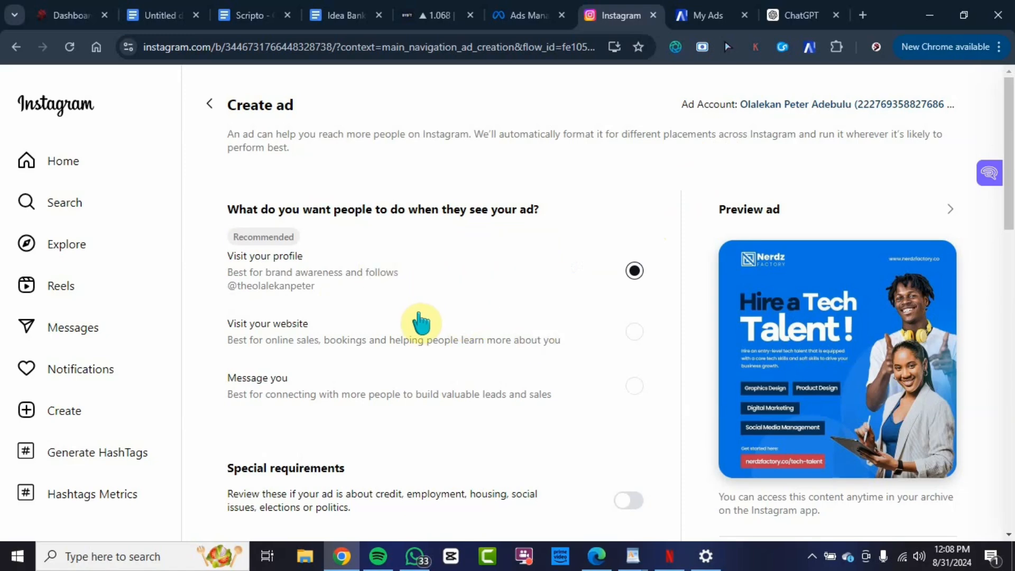
- Select the website-visit goal, examine its URL and action button options, and leave them unsaved
{"action": "left_click", "coordinate": [634, 340]}
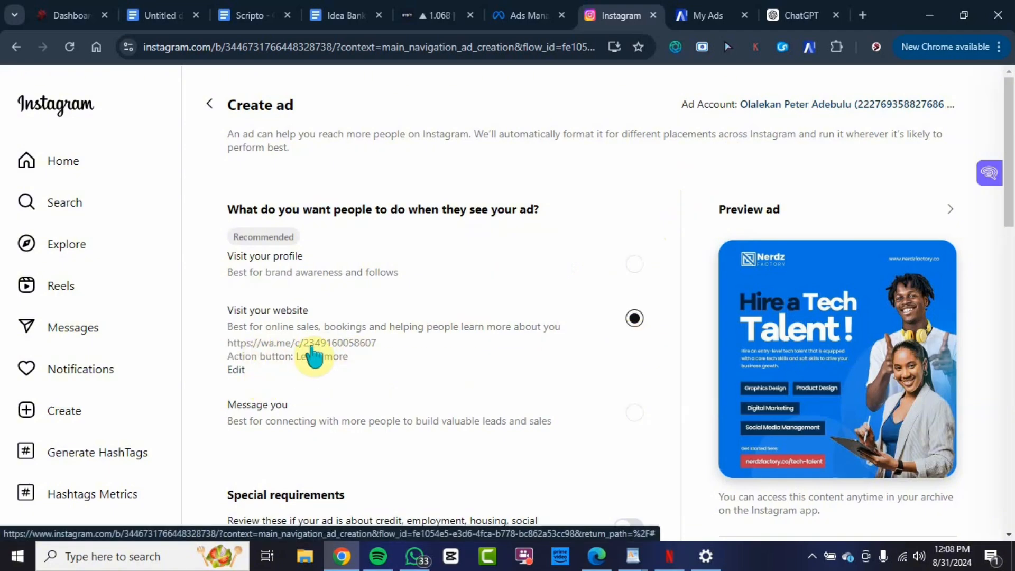
{"action": "left_click", "coordinate": [236, 371]}
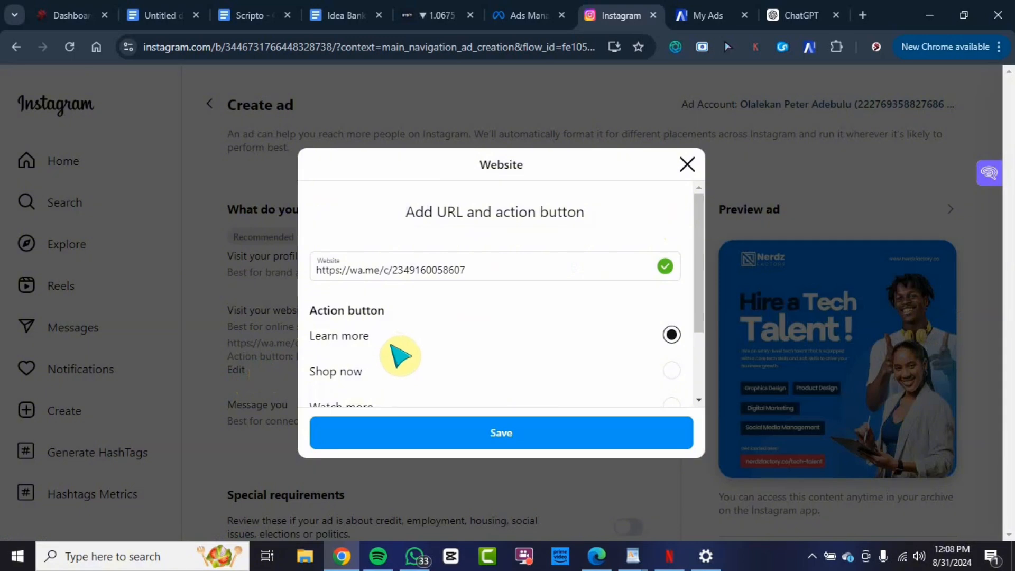
{"action": "left_click_drag", "start_coordinate": [476, 269], "coordinate": [307, 269]}
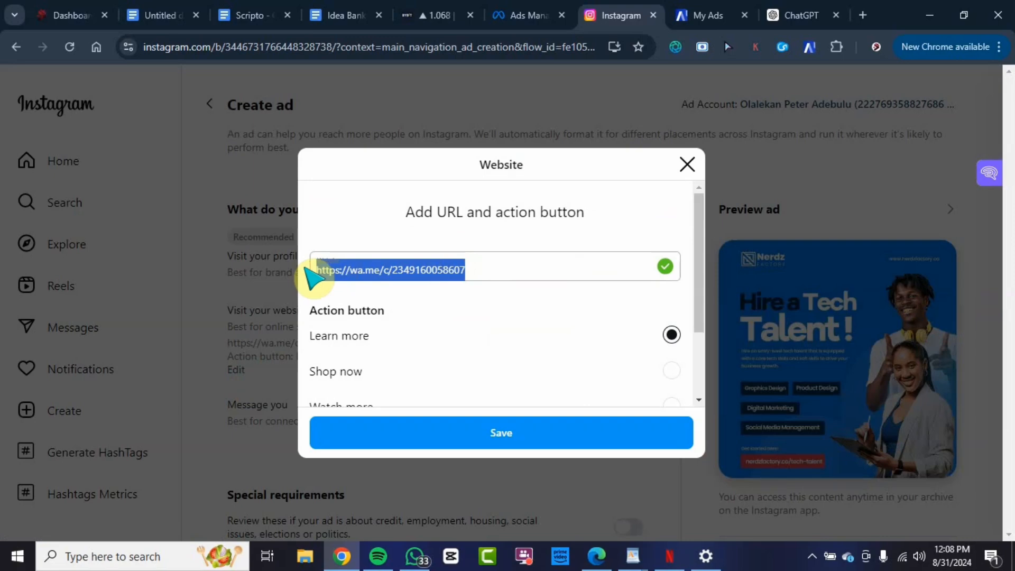
{"action": "left_click", "coordinate": [492, 269]}
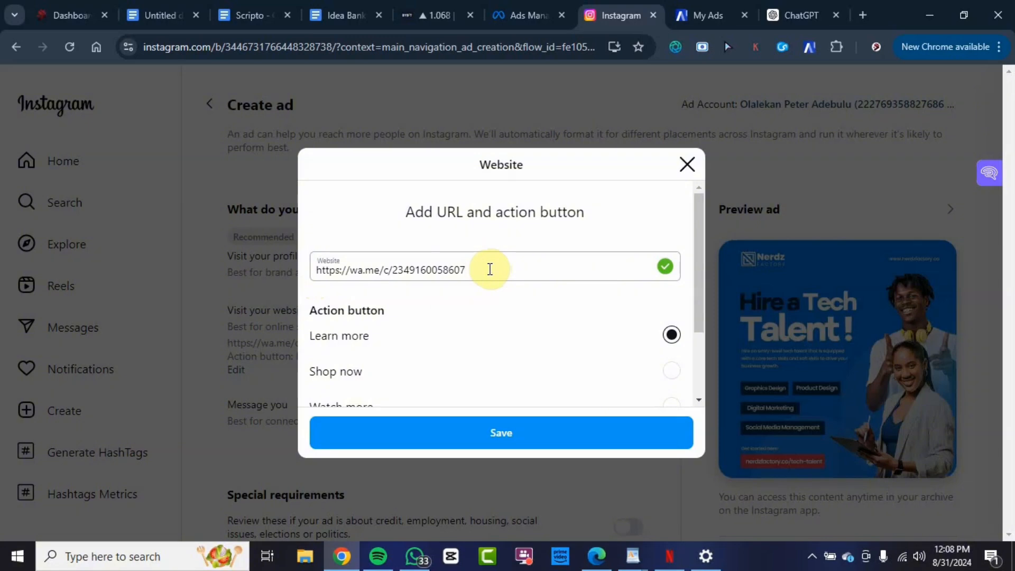
{"action": "triple_click", "coordinate": [478, 270]}
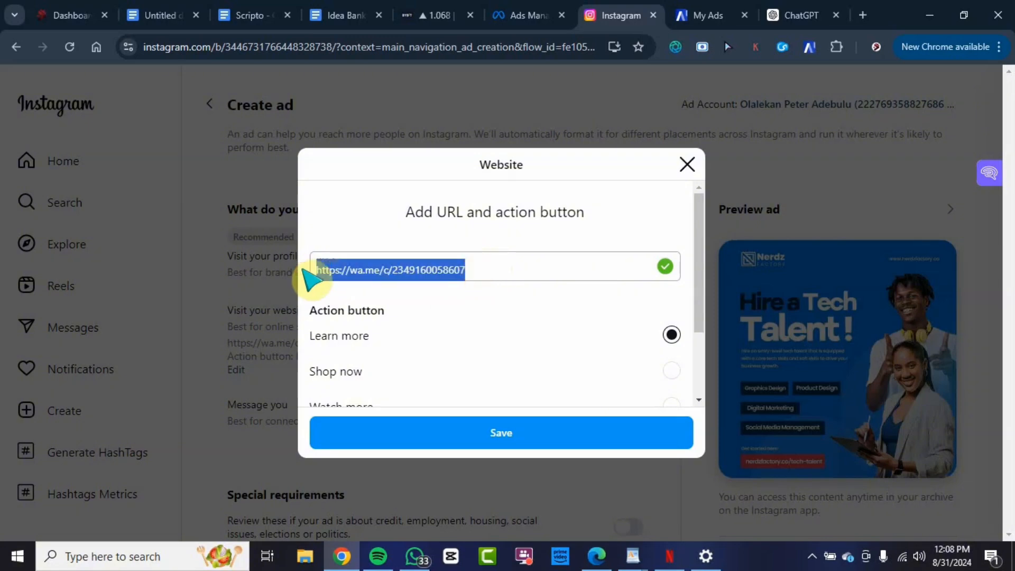
{"action": "scroll", "coordinate": [475, 294], "scroll_direction": "down", "scroll_amount": 2}
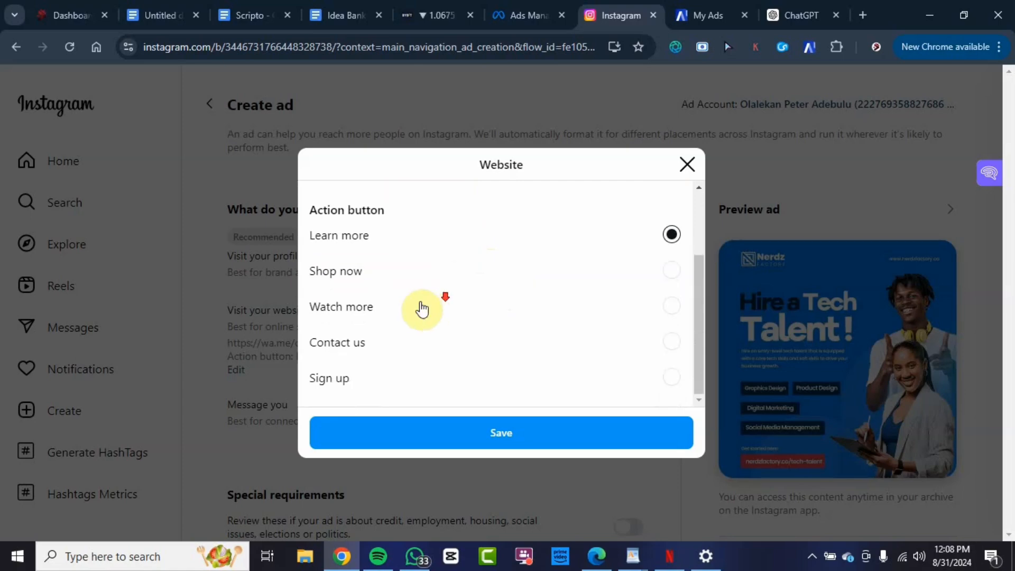
{"action": "scroll", "coordinate": [422, 296], "scroll_direction": "up", "scroll_amount": 2}
{"action": "scroll", "coordinate": [402, 339], "scroll_direction": "down", "scroll_amount": 2}
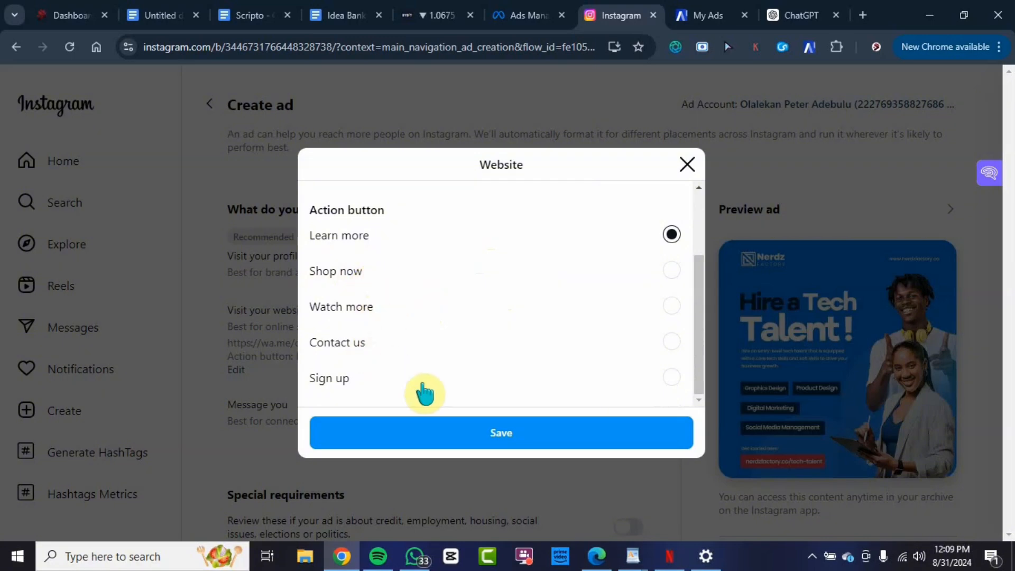
{"action": "scroll", "coordinate": [529, 264], "scroll_direction": "up", "scroll_amount": 3}
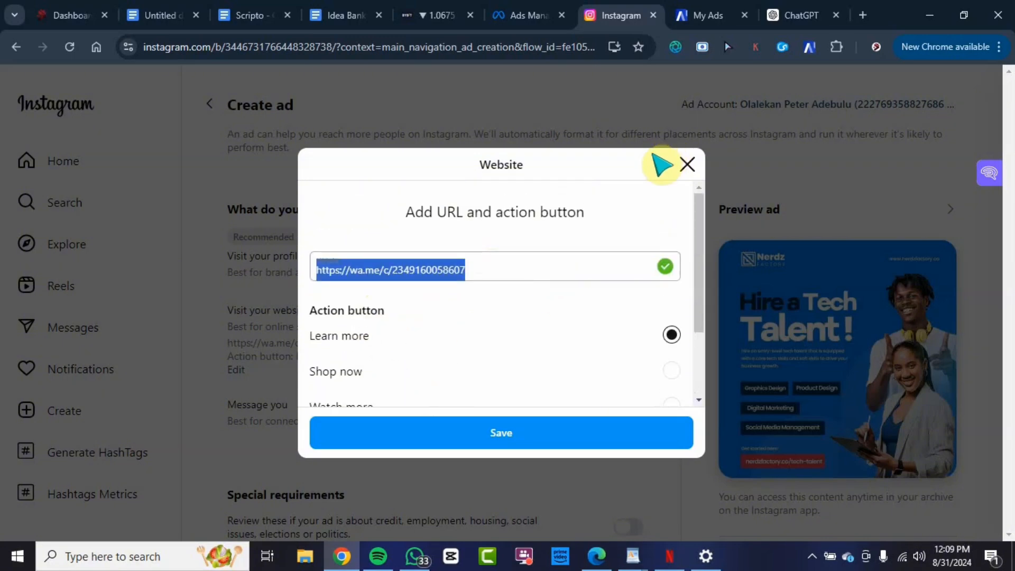
{"action": "left_click", "coordinate": [687, 165]}
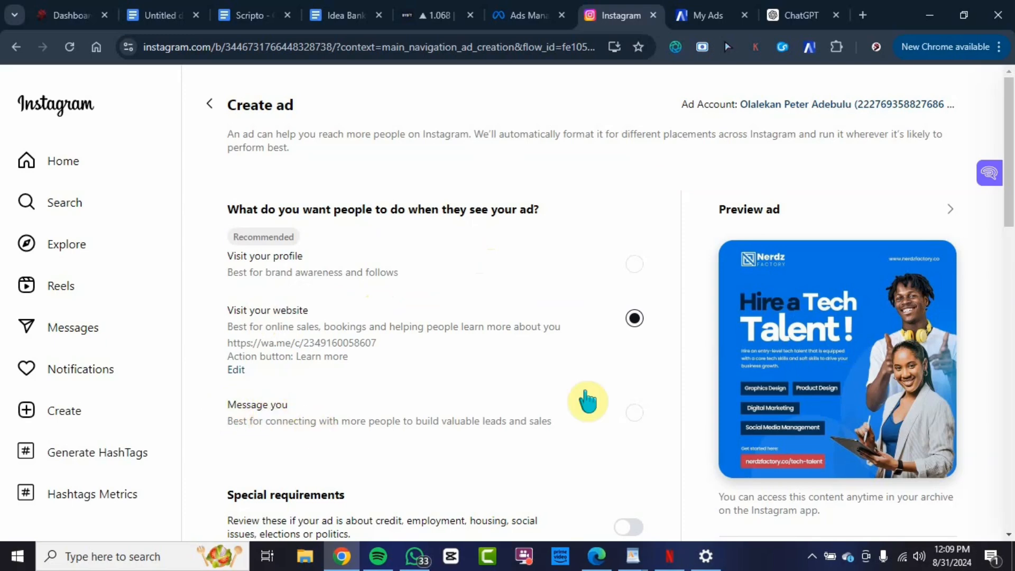
- Try the messaging goal with Instagram as the destination, review its action button options, and discard the setup
{"action": "left_click", "coordinate": [633, 417]}
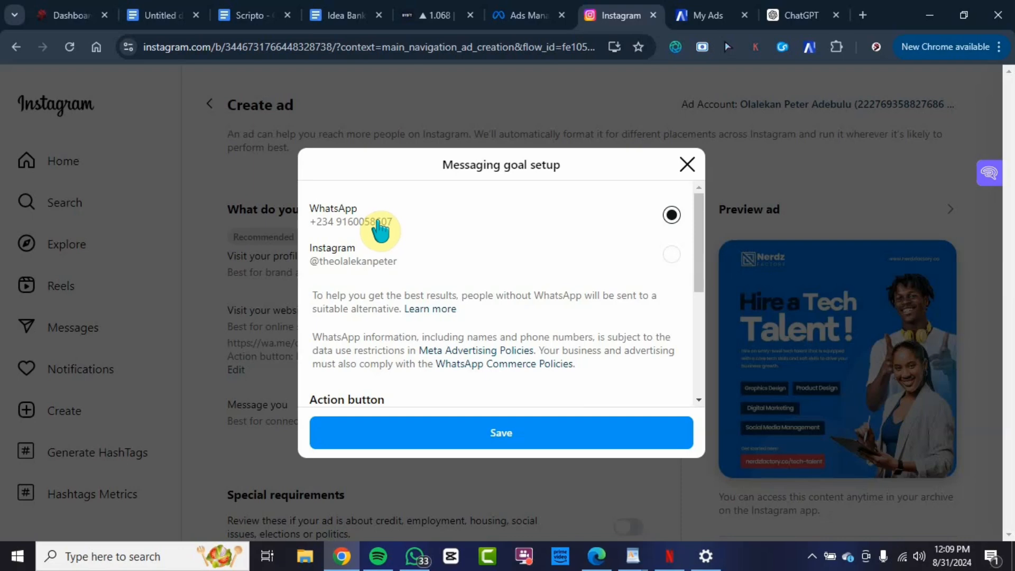
{"action": "left_click", "coordinate": [671, 255]}
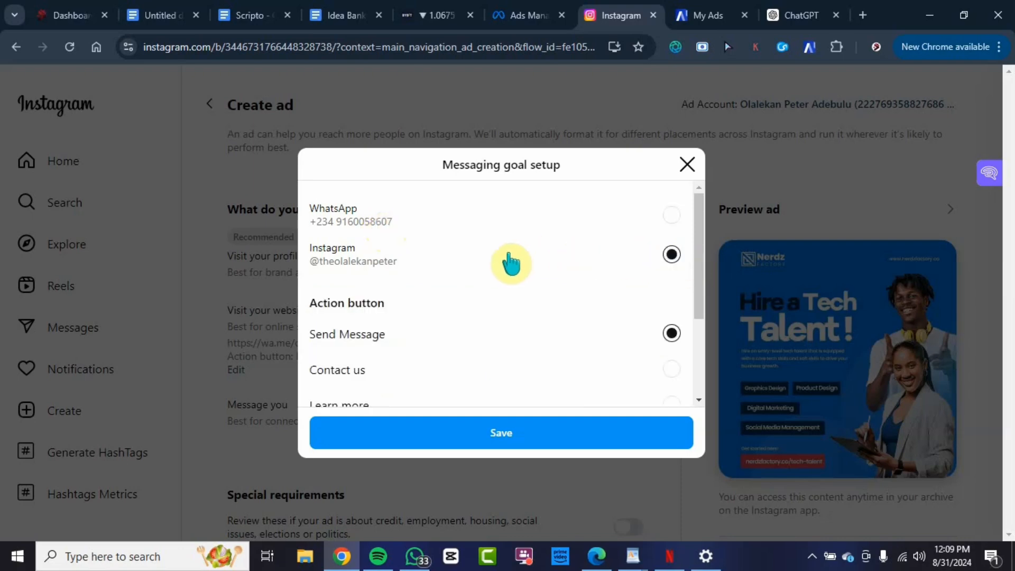
{"action": "scroll", "coordinate": [511, 263], "scroll_direction": "down", "scroll_amount": 3}
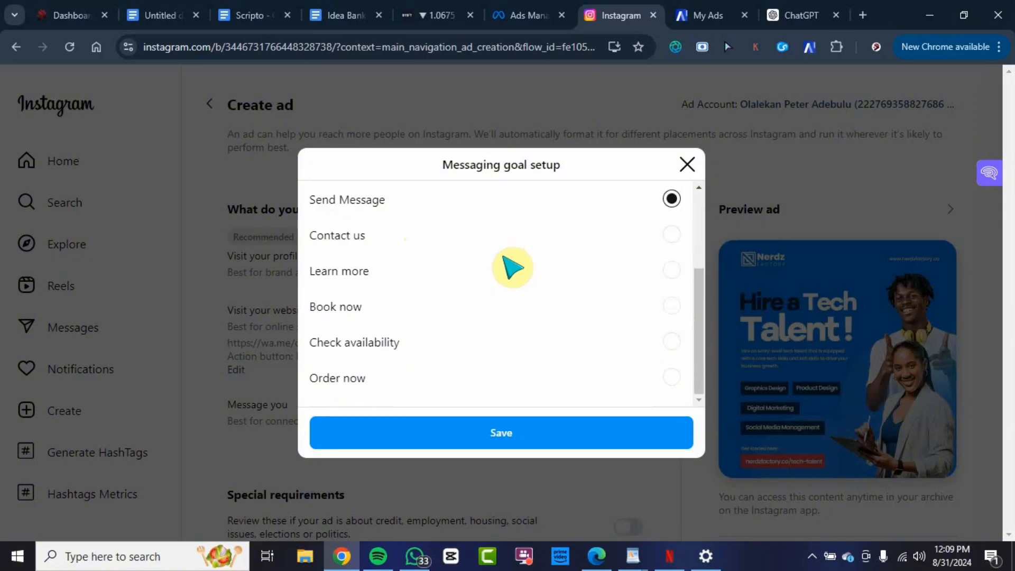
{"action": "scroll", "coordinate": [356, 233], "scroll_direction": "up", "scroll_amount": 2}
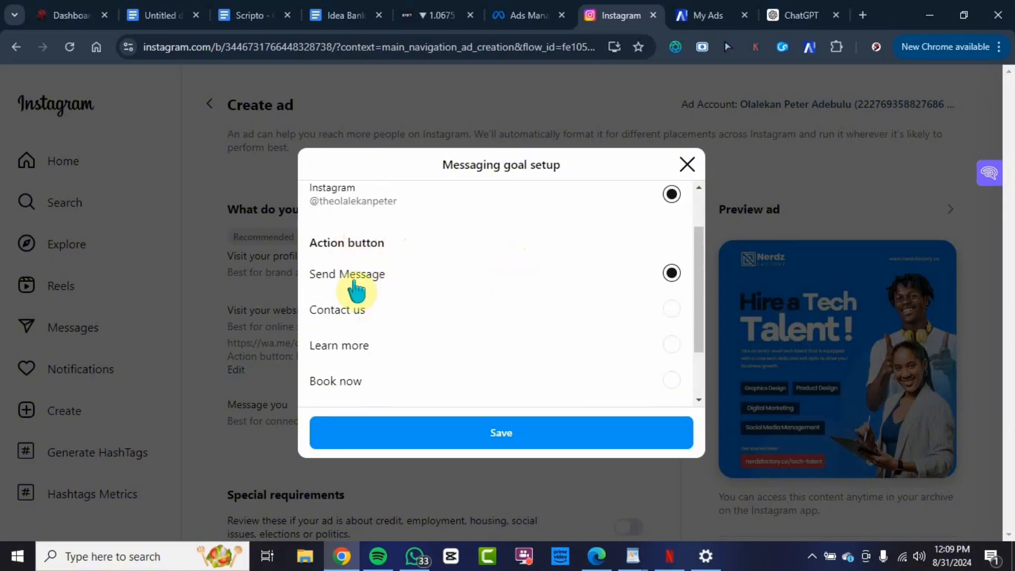
{"action": "scroll", "coordinate": [373, 271], "scroll_direction": "down", "scroll_amount": 2}
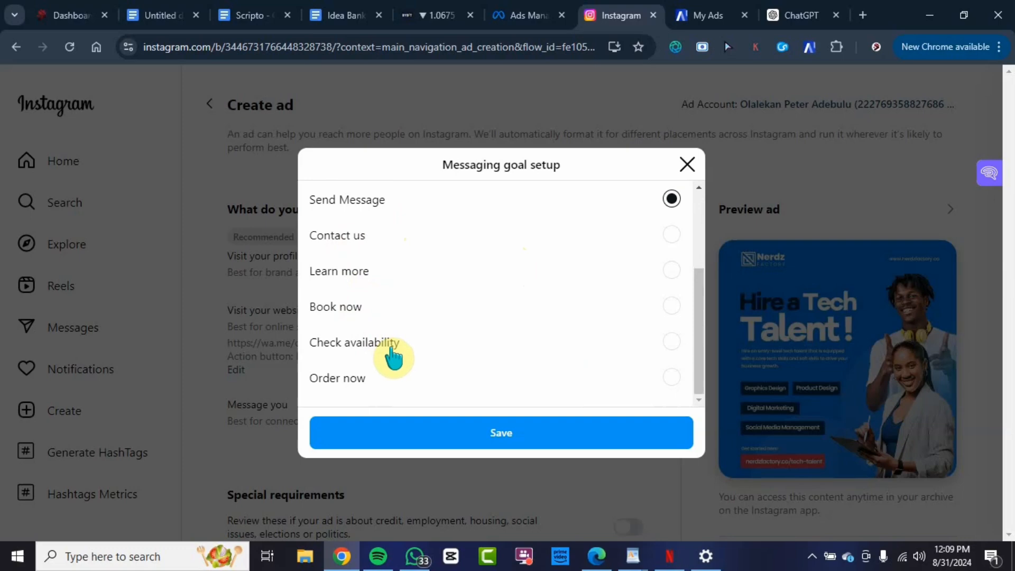
{"action": "scroll", "coordinate": [587, 358], "scroll_direction": "up", "scroll_amount": 2}
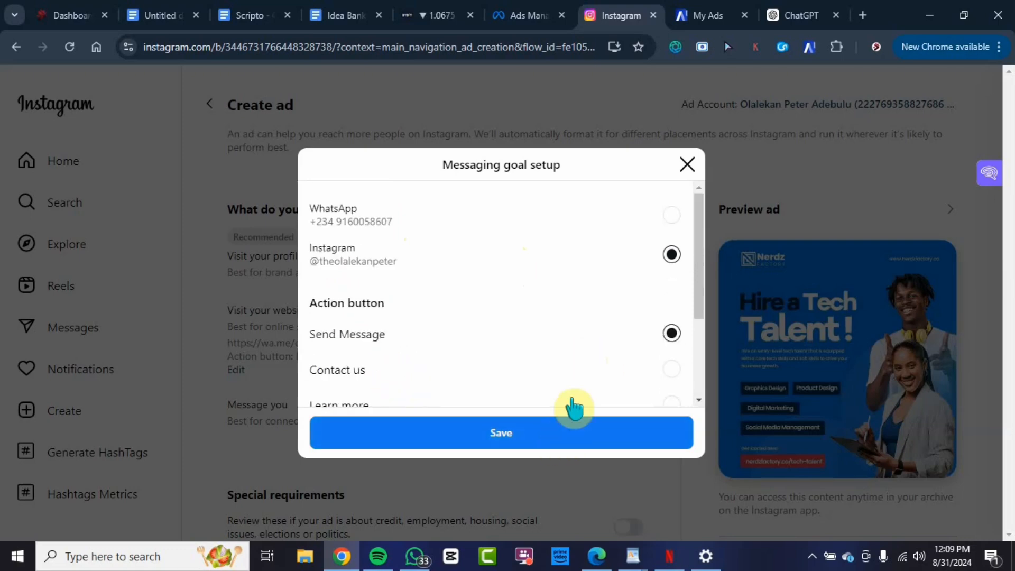
{"action": "left_click", "coordinate": [688, 165]}
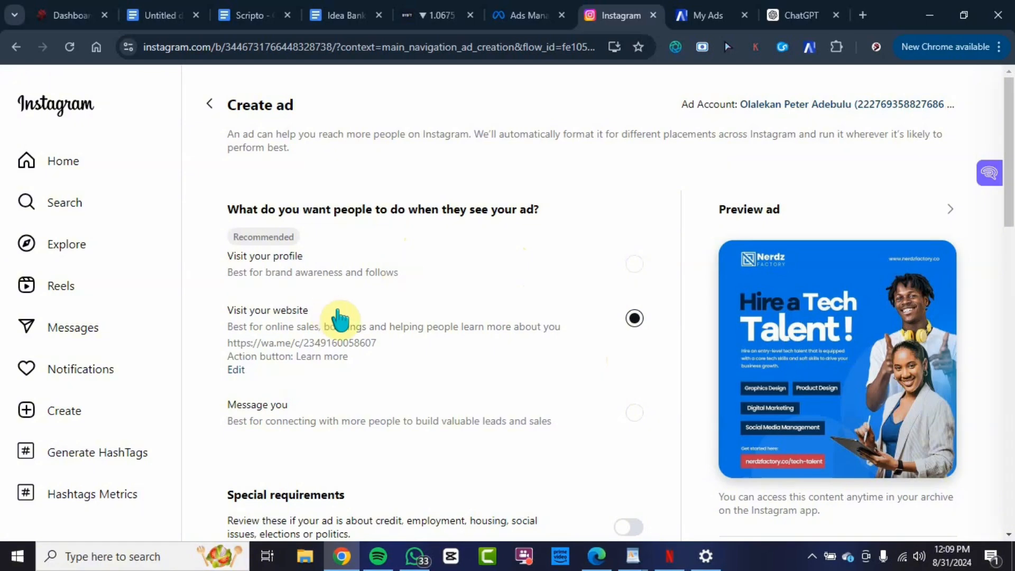
- Set the ad goal to profile visits and review the special requirements and audience sections
{"action": "left_click", "coordinate": [547, 269]}
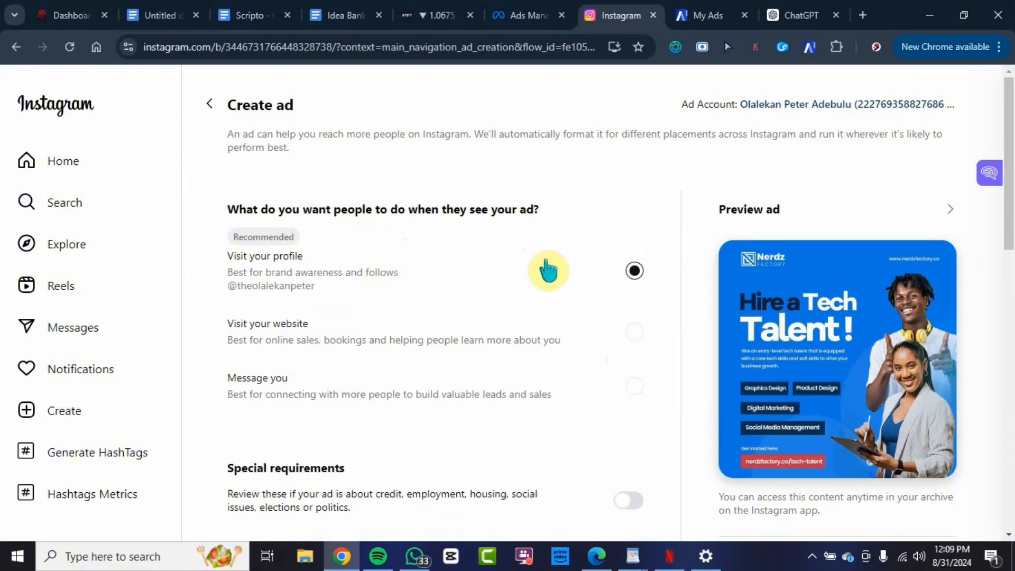
{"action": "scroll", "coordinate": [548, 271], "scroll_direction": "down", "scroll_amount": 1}
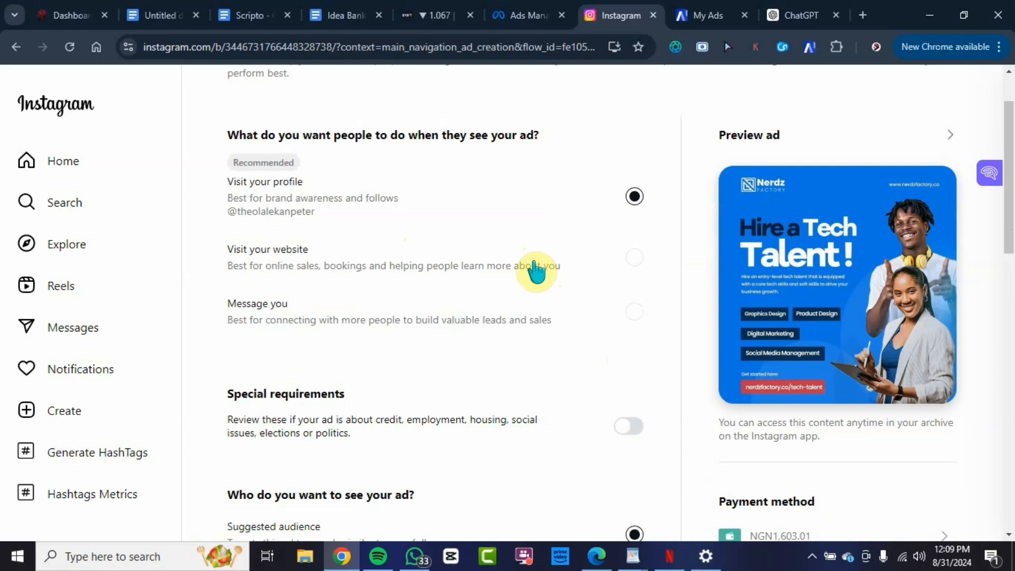
{"action": "scroll", "coordinate": [536, 267], "scroll_direction": "down", "scroll_amount": 2}
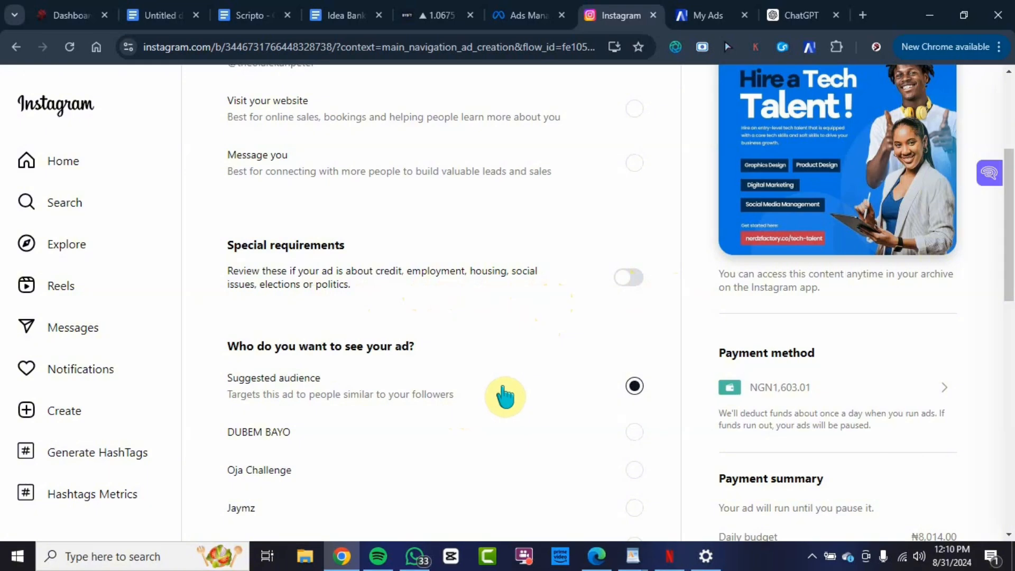
- Start a custom audience named "First Instagram Ad" and open its regional location search
{"action": "scroll", "coordinate": [505, 396], "scroll_direction": "down", "scroll_amount": 5}
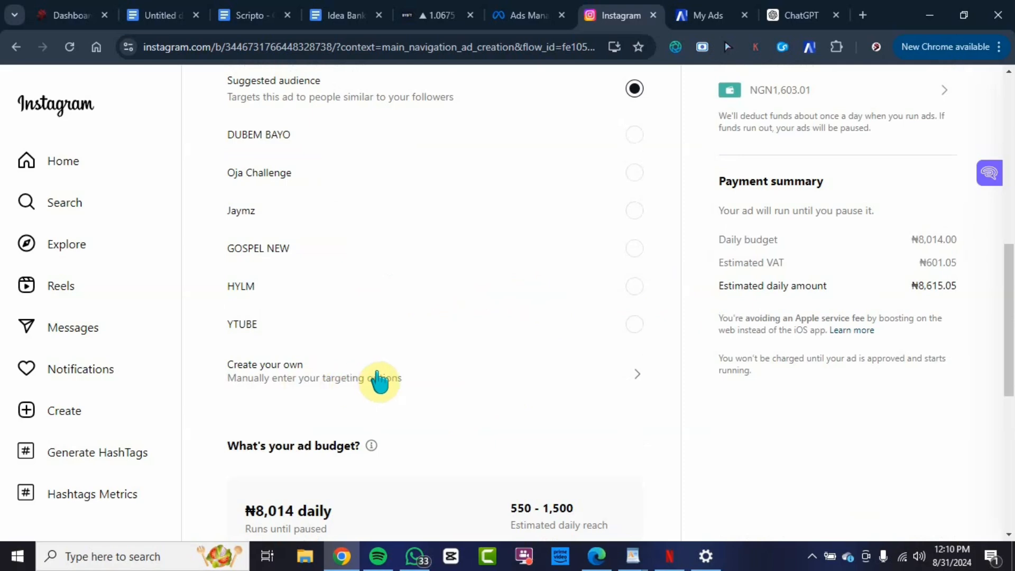
{"action": "left_click", "coordinate": [486, 376]}
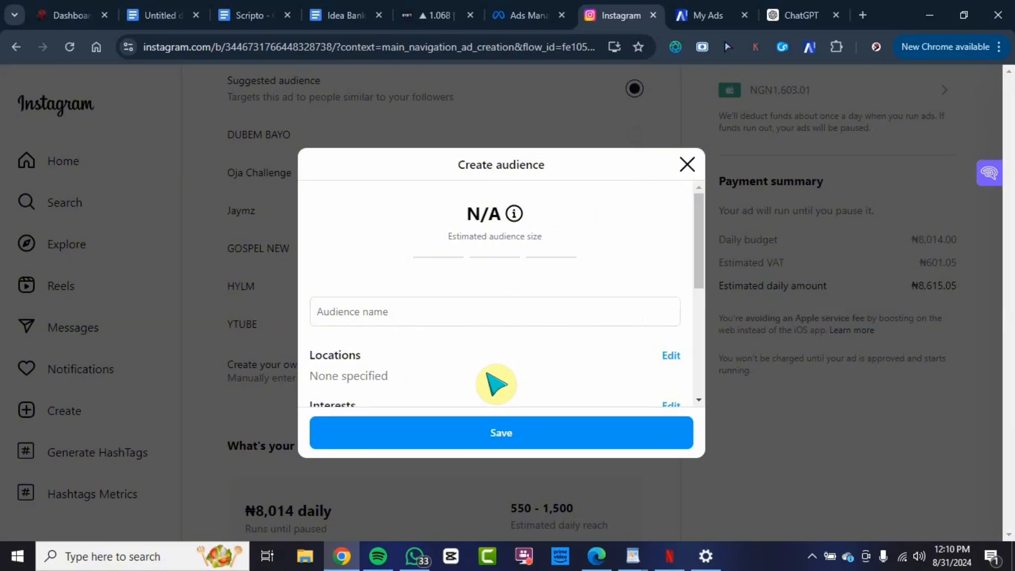
{"action": "left_click", "coordinate": [533, 309]}
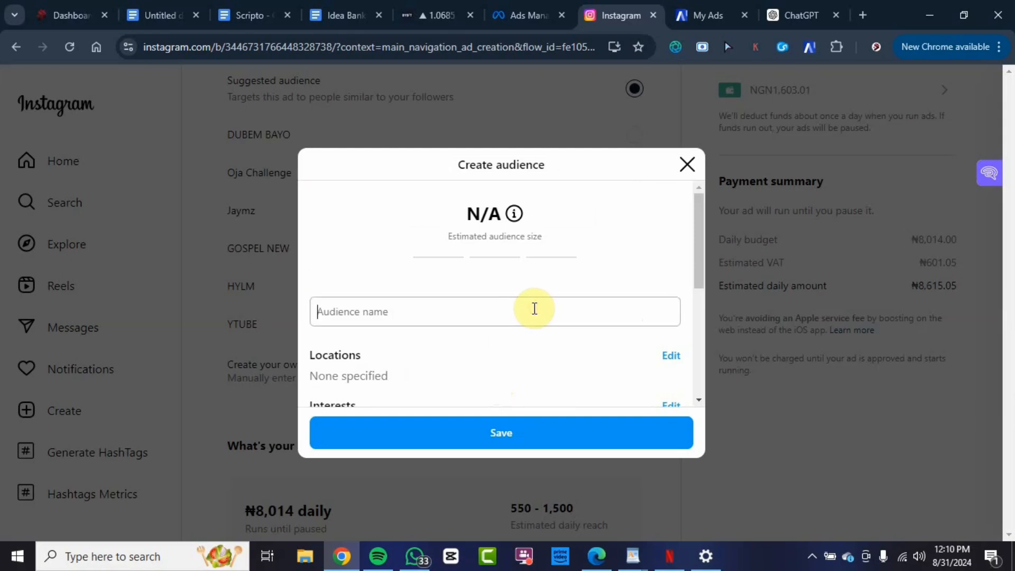
{"action": "type", "text": "First Instagram Ad"}
{"action": "scroll", "coordinate": [508, 317], "scroll_direction": "down", "scroll_amount": 4}
{"action": "scroll", "coordinate": [518, 316], "scroll_direction": "up", "scroll_amount": 3}
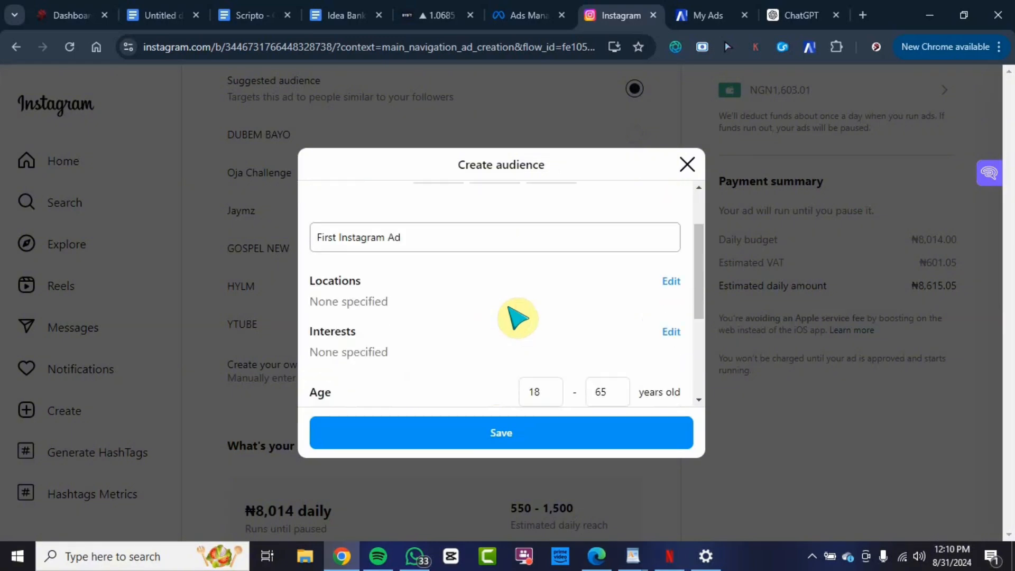
{"action": "left_click", "coordinate": [669, 284]}
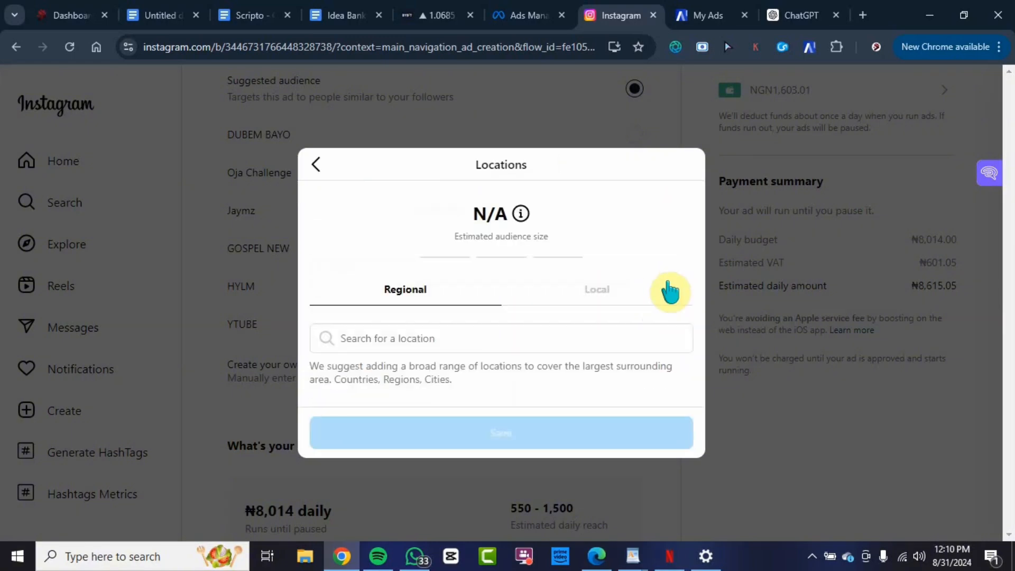
{"action": "left_click", "coordinate": [446, 333]}
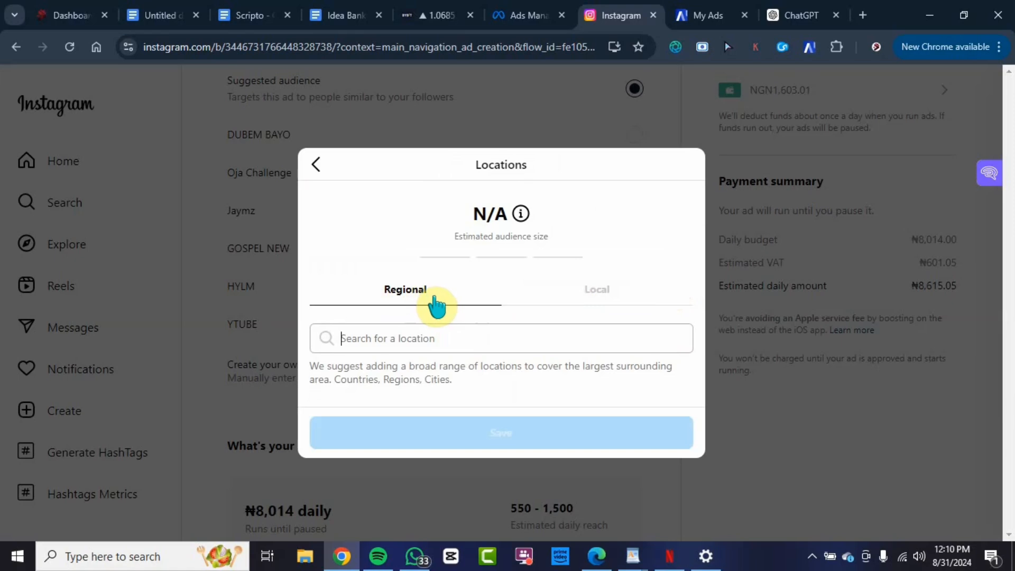
- Try local targeting with a 30 mi radius, reviewing its address and map options, and return to regional targeting
{"action": "left_click", "coordinate": [601, 302]}
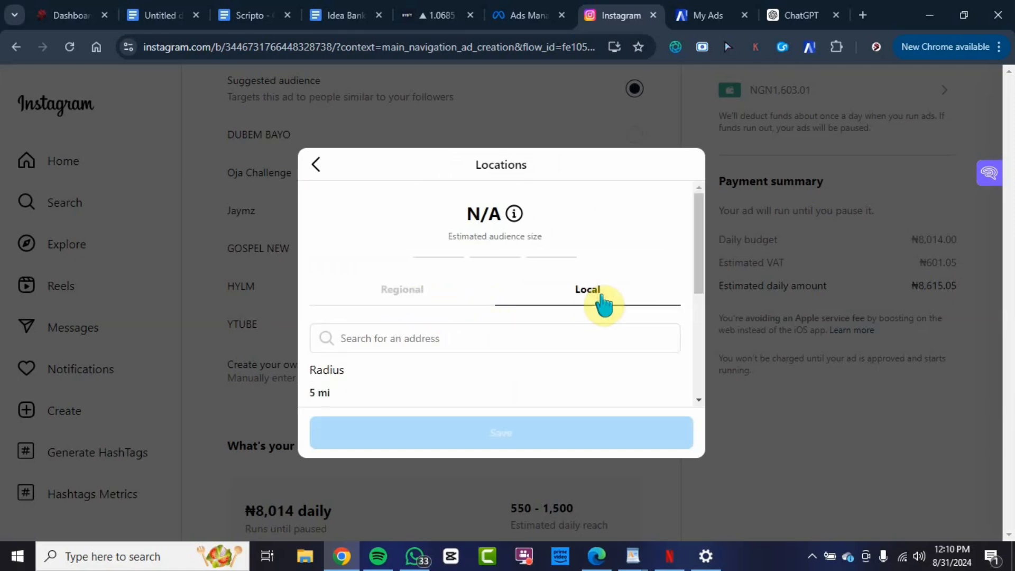
{"action": "scroll", "coordinate": [478, 328], "scroll_direction": "down", "scroll_amount": 3}
{"action": "scroll", "coordinate": [492, 319], "scroll_direction": "up", "scroll_amount": 3}
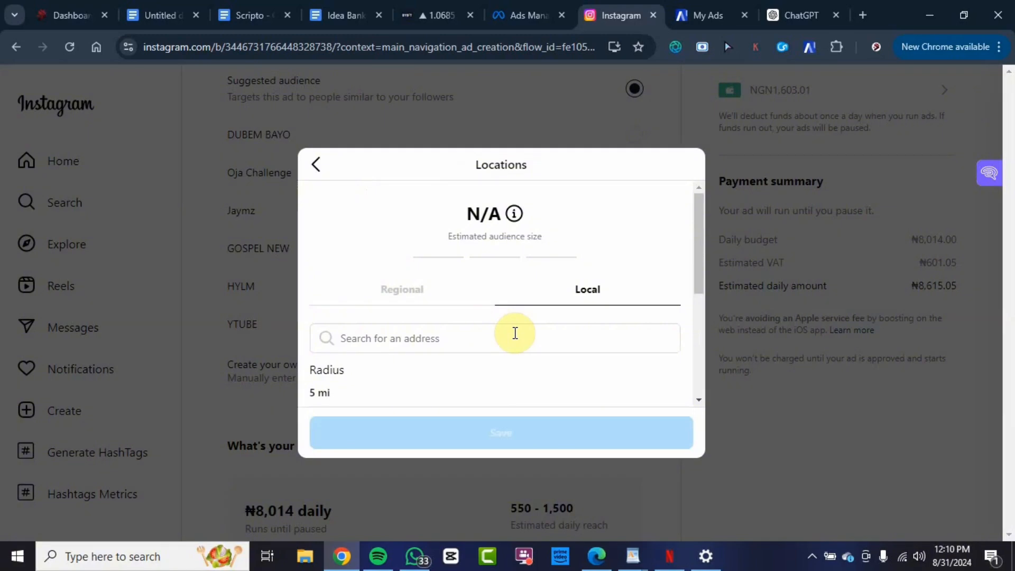
{"action": "scroll", "coordinate": [516, 327], "scroll_direction": "down", "scroll_amount": 3}
{"action": "scroll", "coordinate": [546, 302], "scroll_direction": "up", "scroll_amount": 3}
{"action": "scroll", "coordinate": [587, 317], "scroll_direction": "down", "scroll_amount": 1}
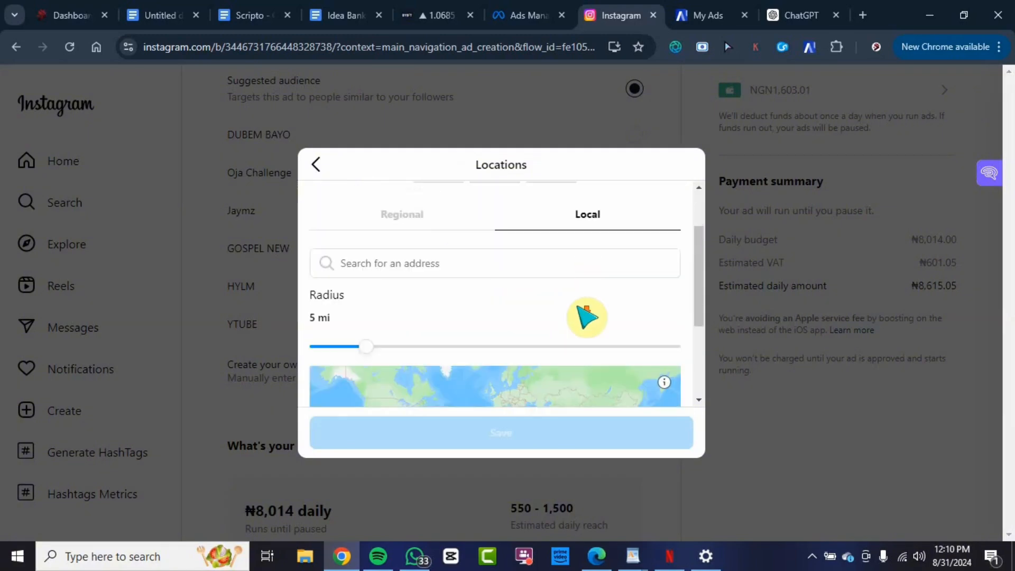
{"action": "scroll", "coordinate": [587, 317], "scroll_direction": "down", "scroll_amount": 1}
{"action": "left_click_drag", "start_coordinate": [367, 274], "coordinate": [675, 286]}
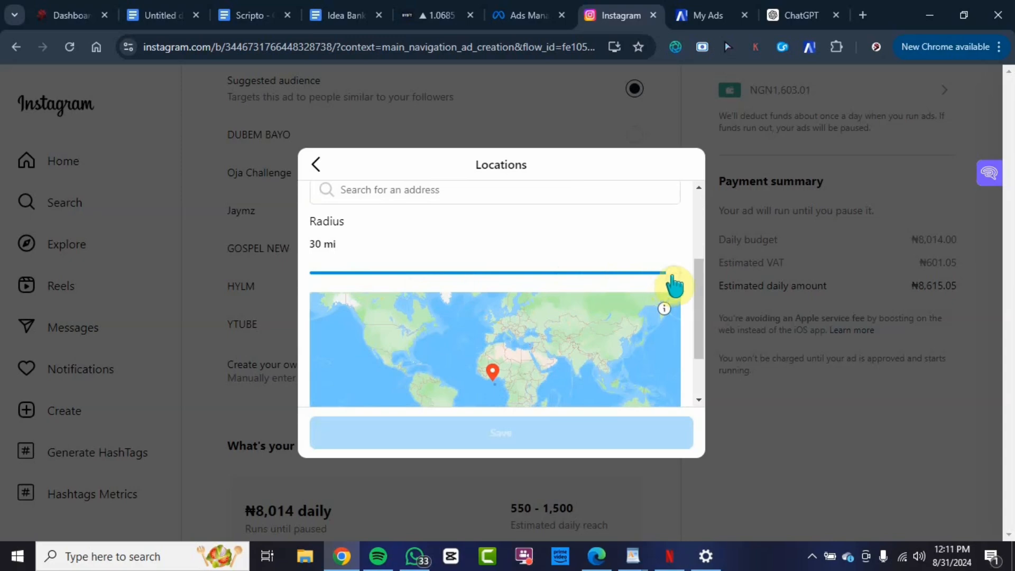
{"action": "scroll", "coordinate": [525, 328], "scroll_direction": "down", "scroll_amount": 2}
{"action": "scroll", "coordinate": [523, 318], "scroll_direction": "up", "scroll_amount": 4}
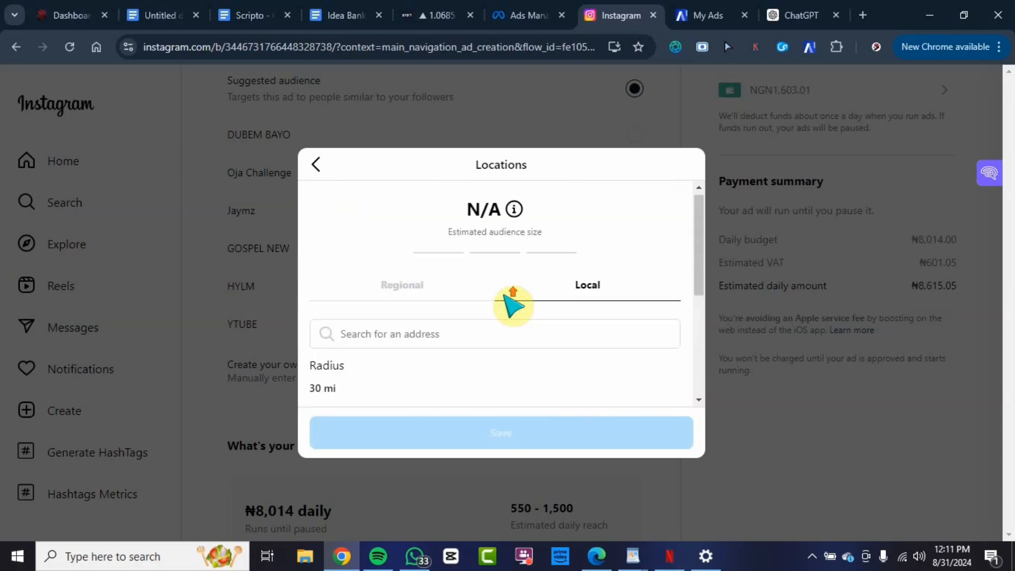
{"action": "scroll", "coordinate": [534, 311], "scroll_direction": "down", "scroll_amount": 1}
{"action": "scroll", "coordinate": [508, 311], "scroll_direction": "up", "scroll_amount": 1}
{"action": "left_click", "coordinate": [417, 289]}
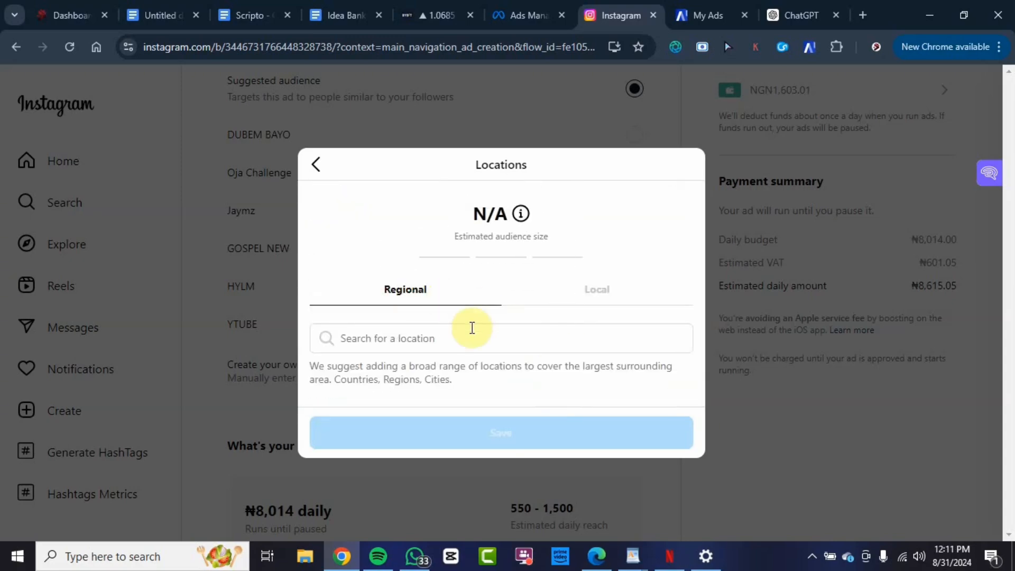
{"action": "left_click", "coordinate": [608, 297]}
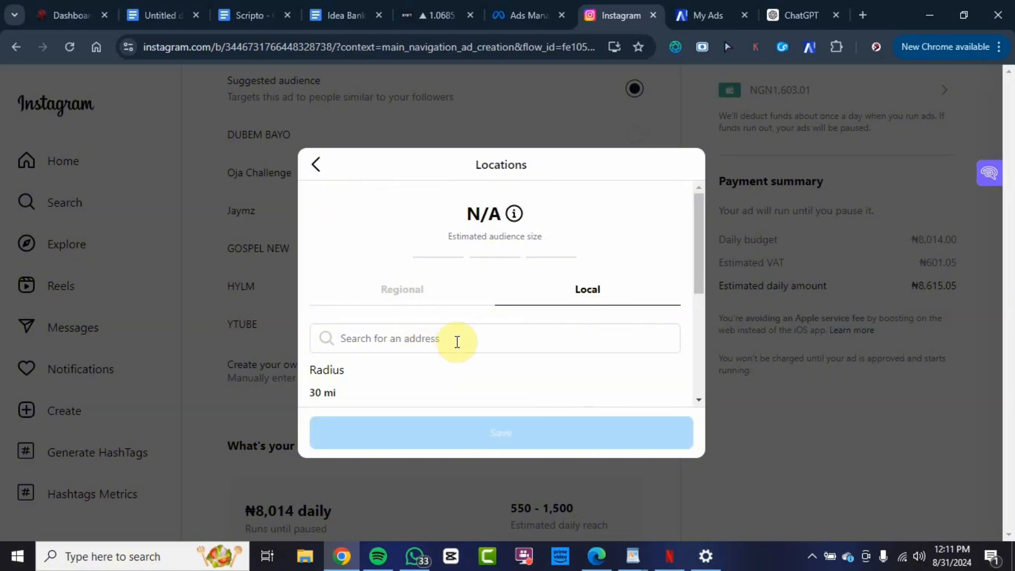
{"action": "left_click", "coordinate": [484, 334]}
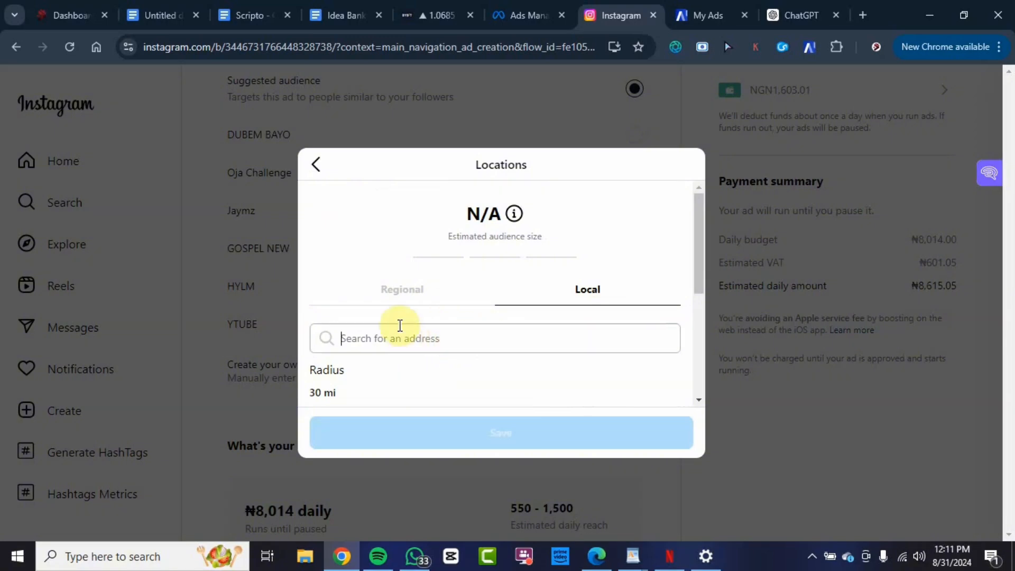
{"action": "left_click", "coordinate": [410, 296]}
- Search the regional locations for Nigeria, add the country to the audience, and save the location targeting
{"action": "left_click", "coordinate": [427, 334]}
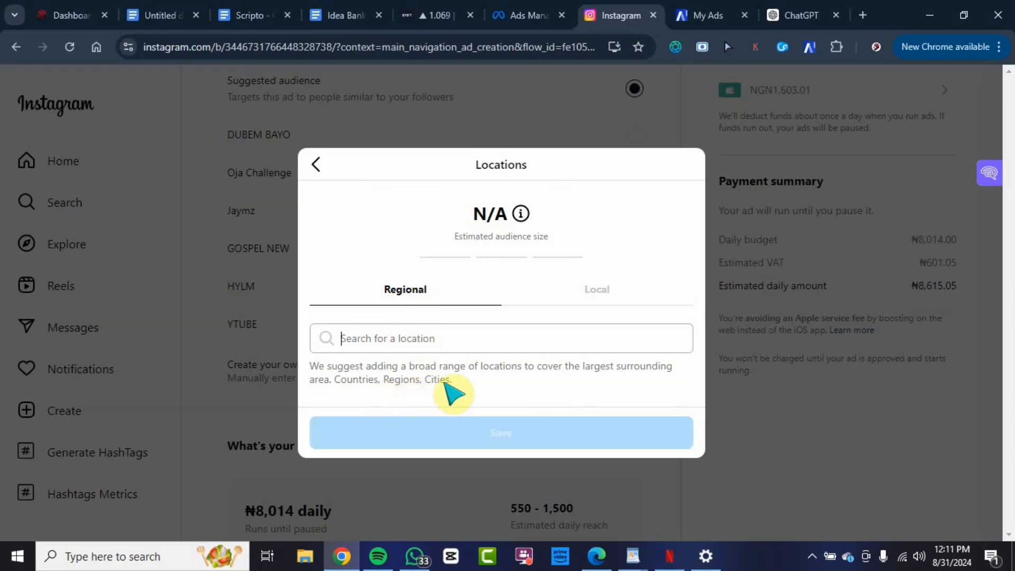
{"action": "type", "text": "Nigeria"}
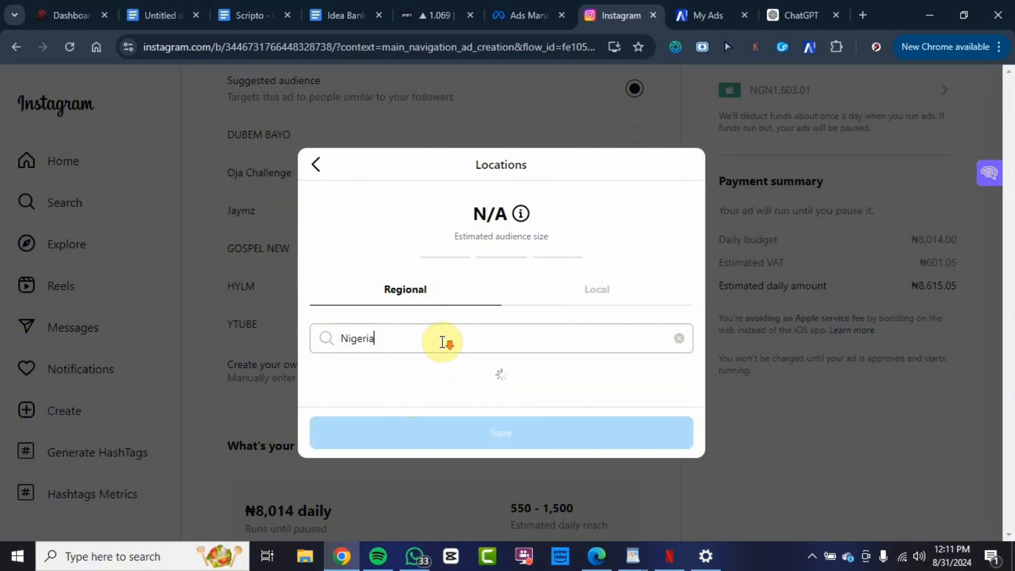
{"action": "scroll", "coordinate": [529, 333], "scroll_direction": "down", "scroll_amount": 5}
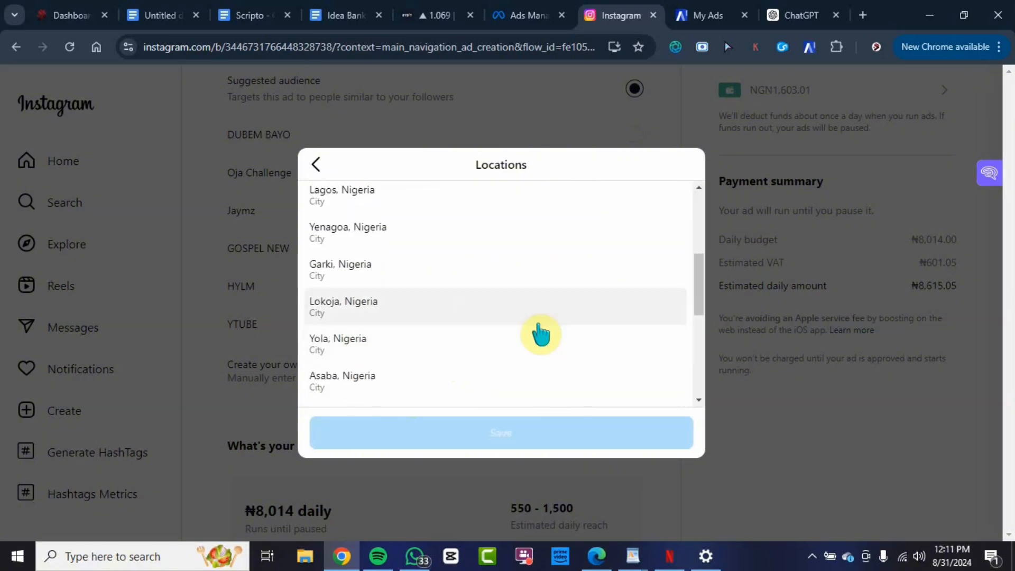
{"action": "scroll", "coordinate": [540, 333], "scroll_direction": "up", "scroll_amount": 5}
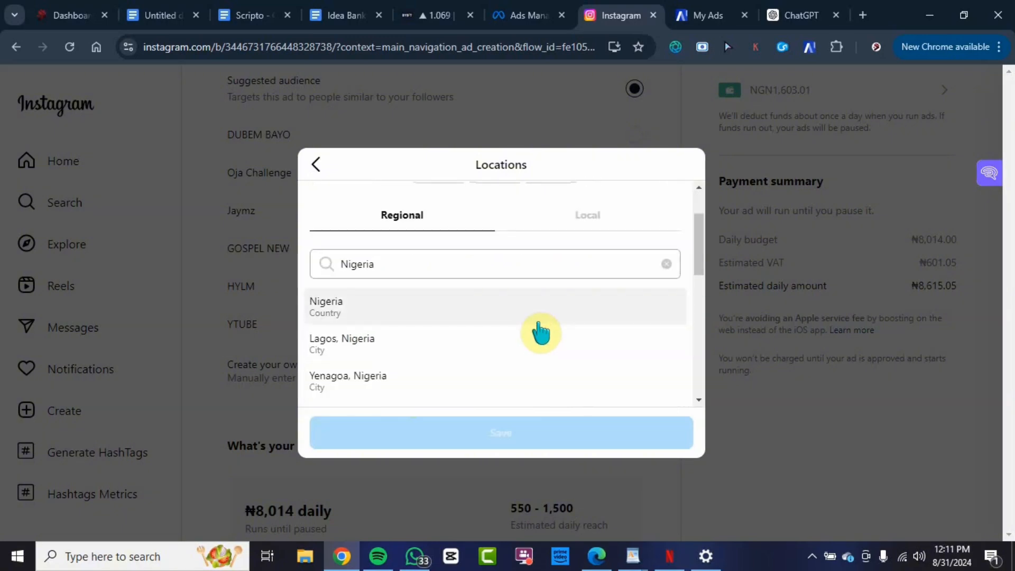
{"action": "left_click", "coordinate": [470, 317]}
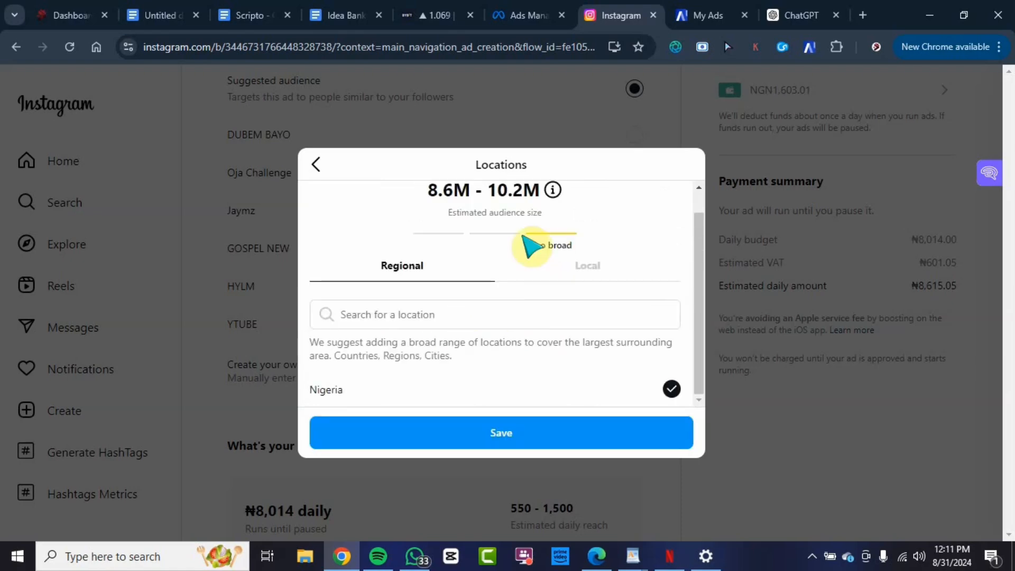
{"action": "scroll", "coordinate": [526, 236], "scroll_direction": "up", "scroll_amount": 1}
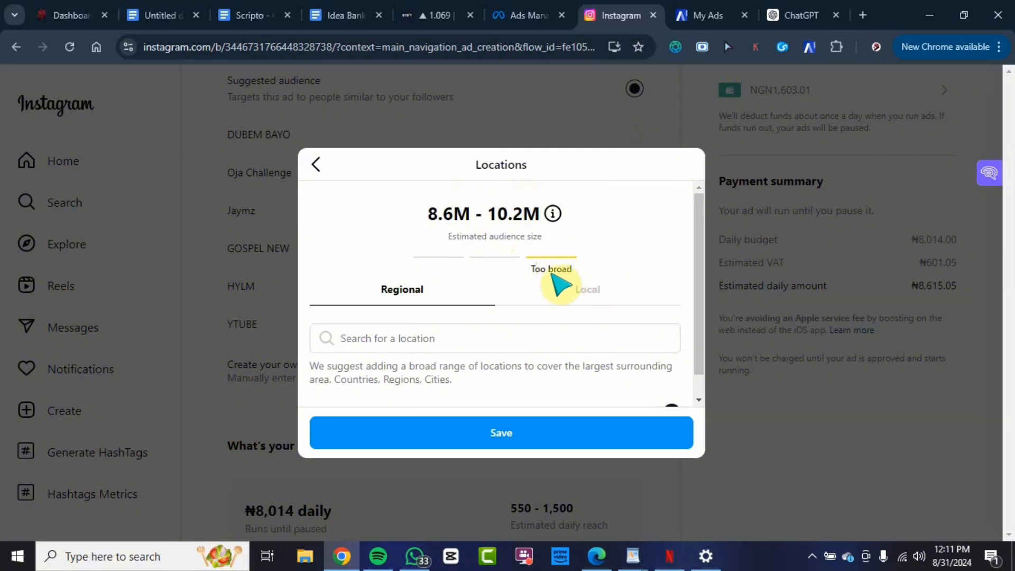
{"action": "scroll", "coordinate": [544, 318], "scroll_direction": "down", "scroll_amount": 1}
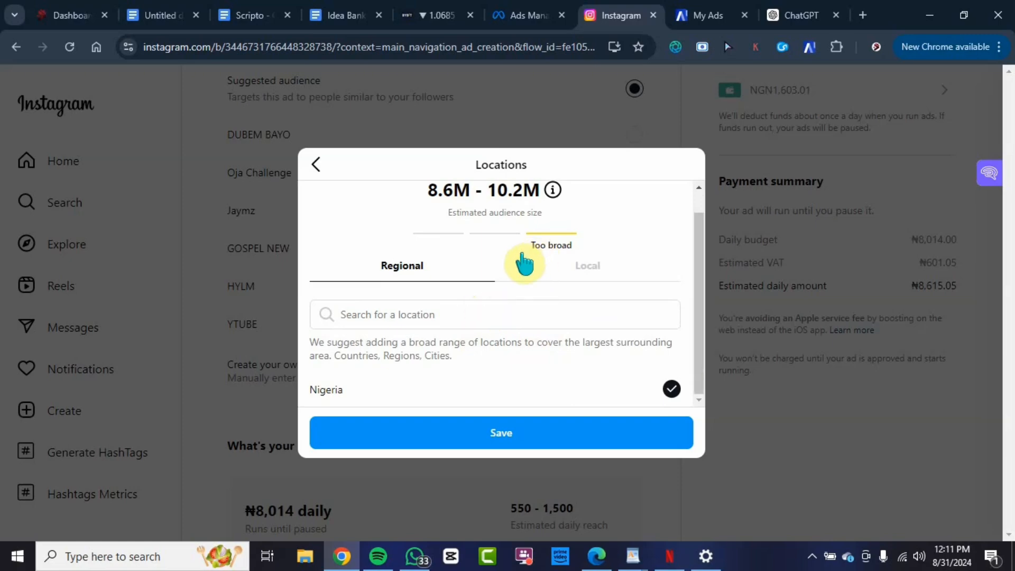
{"action": "left_click", "coordinate": [447, 316]}
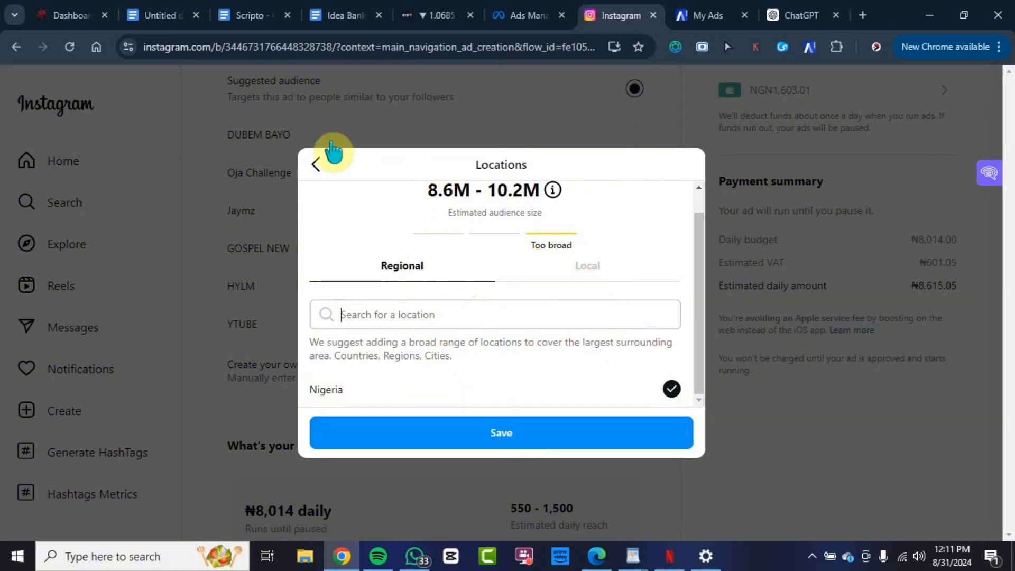
{"action": "left_click", "coordinate": [562, 430]}
- Open the audience's interests for editing, search for "Digital", and add the Digital marketing interest
{"action": "scroll", "coordinate": [523, 322], "scroll_direction": "down", "scroll_amount": 4}
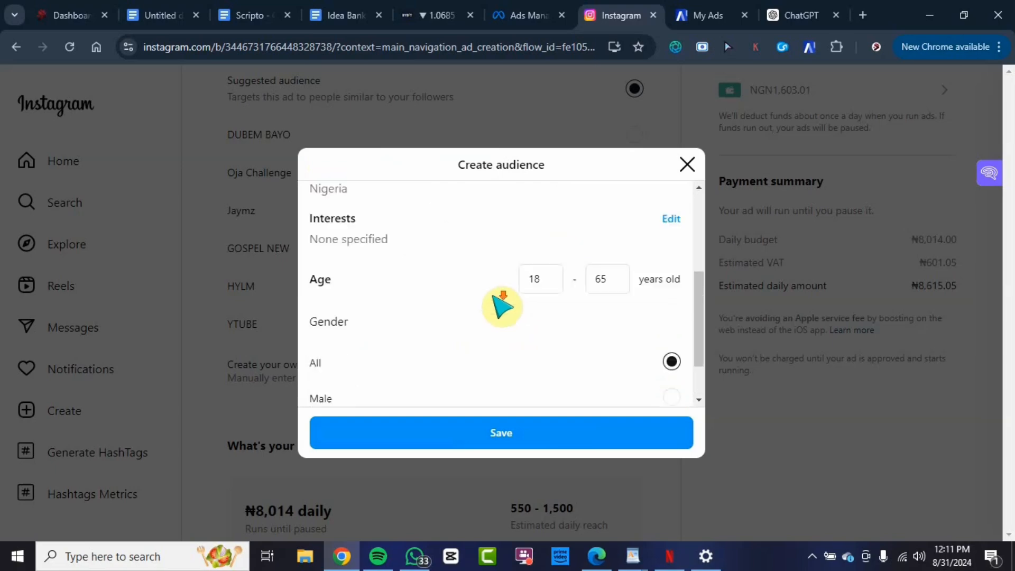
{"action": "scroll", "coordinate": [504, 306], "scroll_direction": "up", "scroll_amount": 4}
{"action": "scroll", "coordinate": [504, 306], "scroll_direction": "down", "scroll_amount": 4}
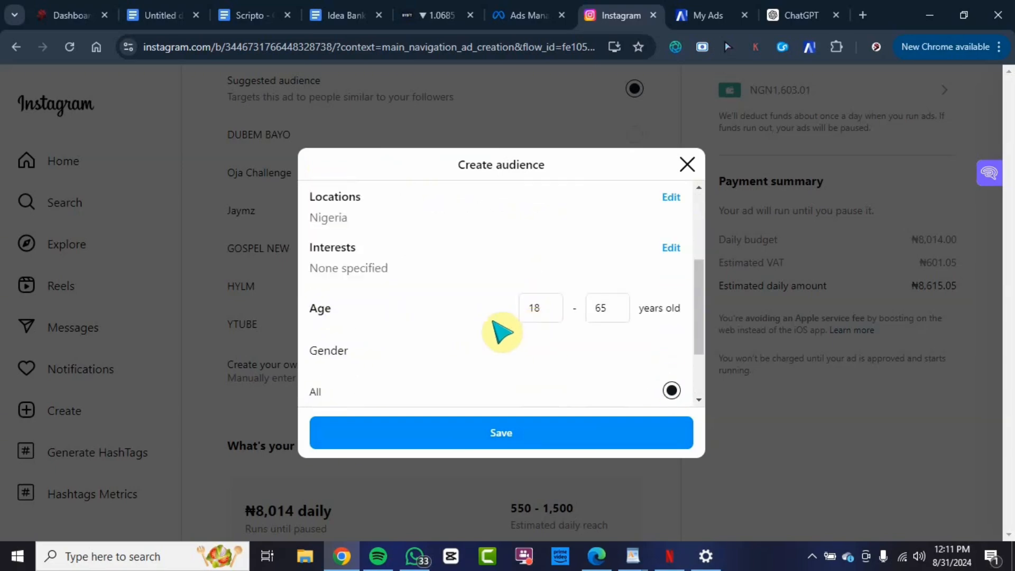
{"action": "scroll", "coordinate": [444, 273], "scroll_direction": "up", "scroll_amount": 1}
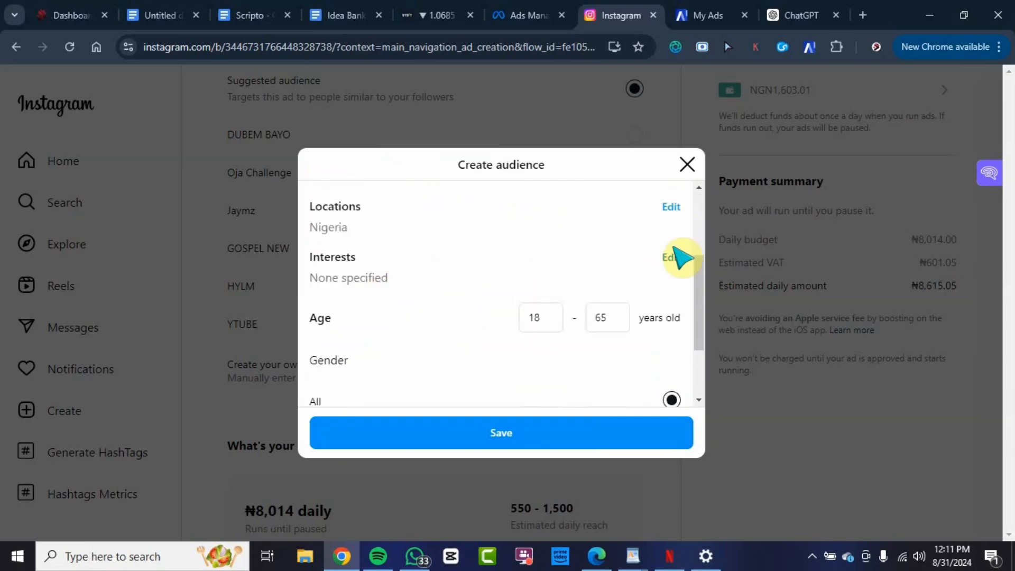
{"action": "scroll", "coordinate": [571, 274], "scroll_direction": "up", "scroll_amount": 1}
{"action": "scroll", "coordinate": [571, 274], "scroll_direction": "up", "scroll_amount": 2}
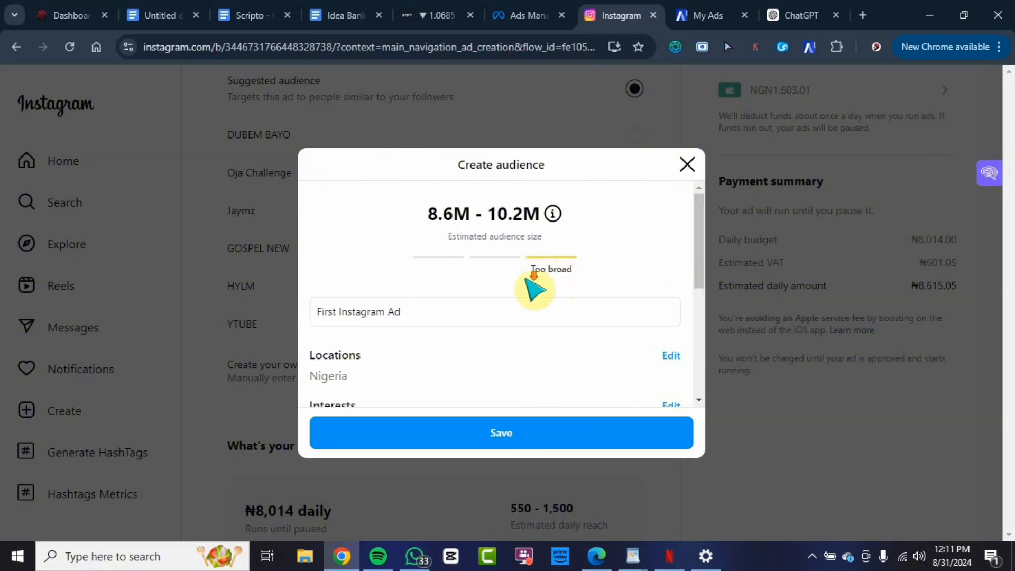
{"action": "scroll", "coordinate": [531, 289], "scroll_direction": "down", "scroll_amount": 3}
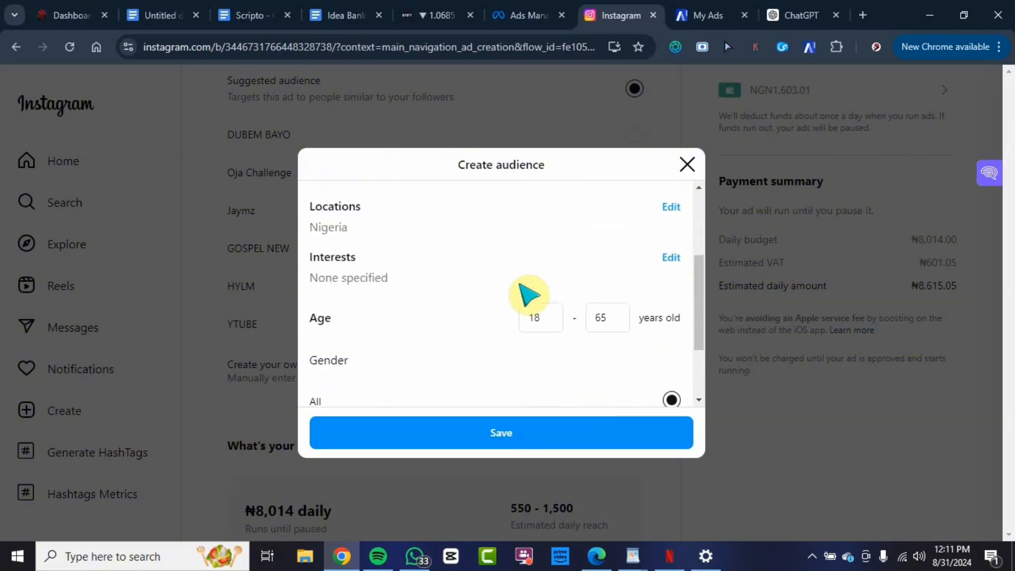
{"action": "left_click", "coordinate": [671, 263]}
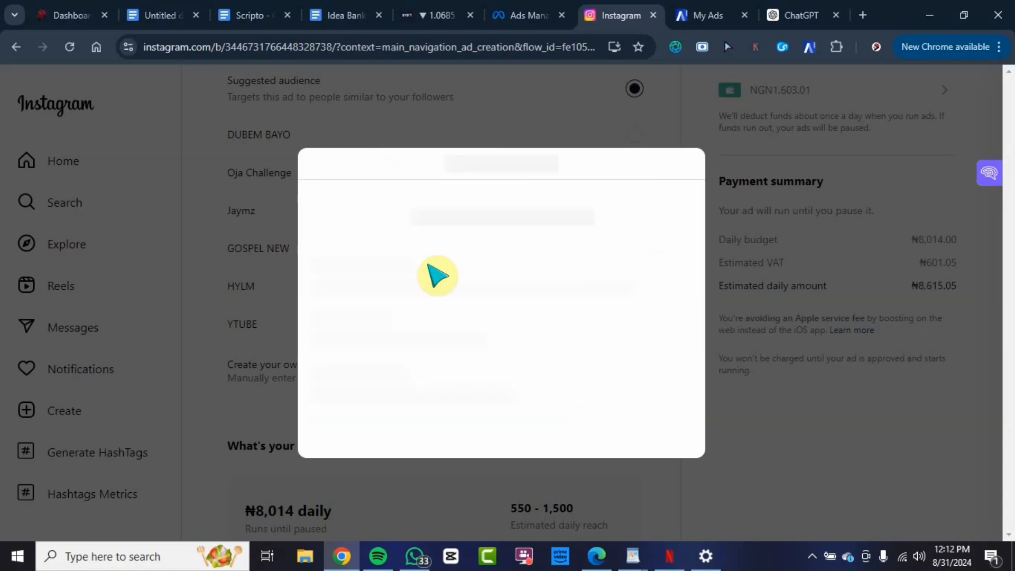
{"action": "left_click", "coordinate": [397, 318]}
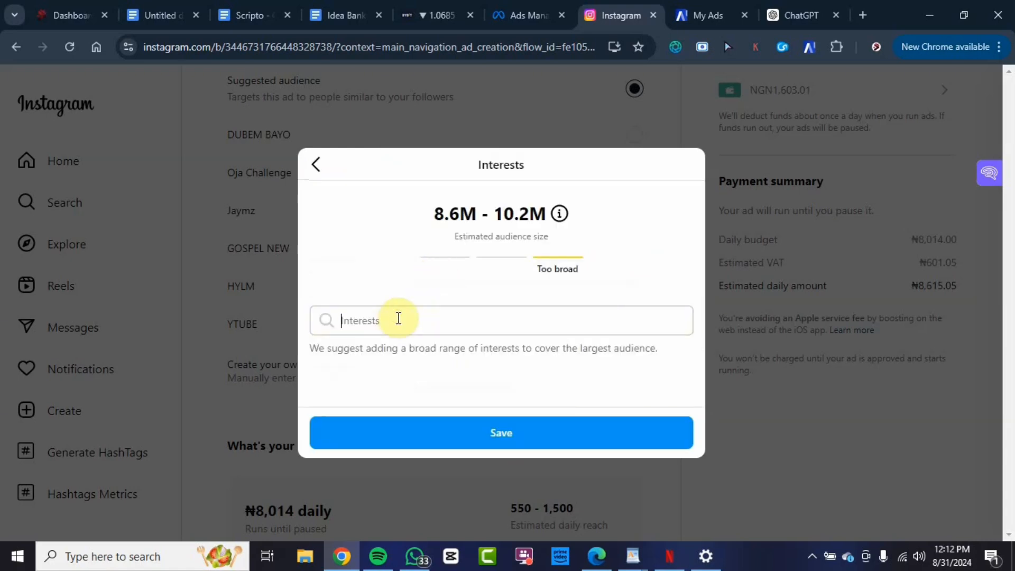
{"action": "type", "text": "Digital"}
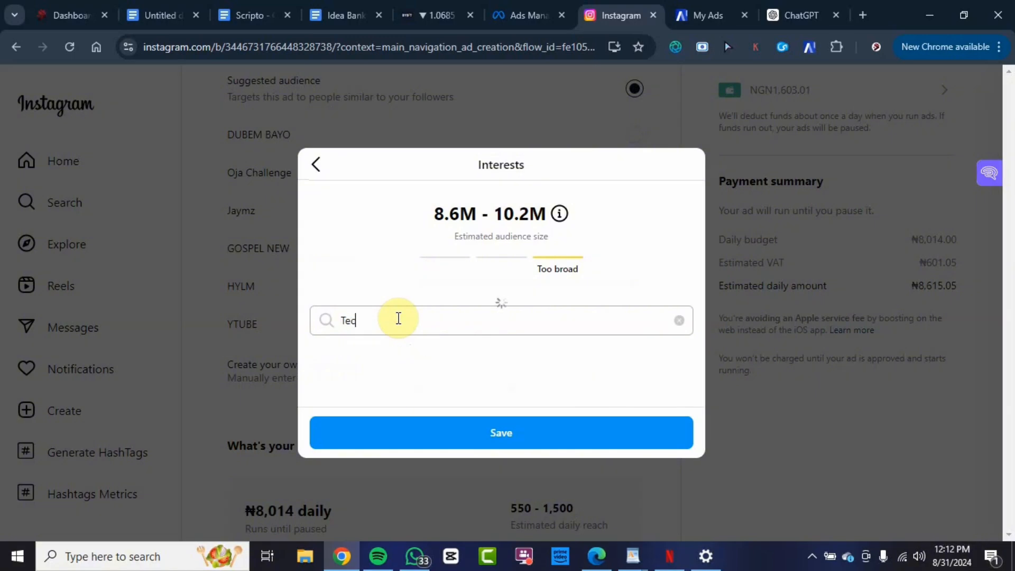
{"action": "left_click", "coordinate": [456, 268]}
- Add the suggested interests Social media marketing (marketing) and Entrepreneurship (business & finance), and check the estimated audience size
{"action": "scroll", "coordinate": [433, 285], "scroll_direction": "down", "scroll_amount": 2}
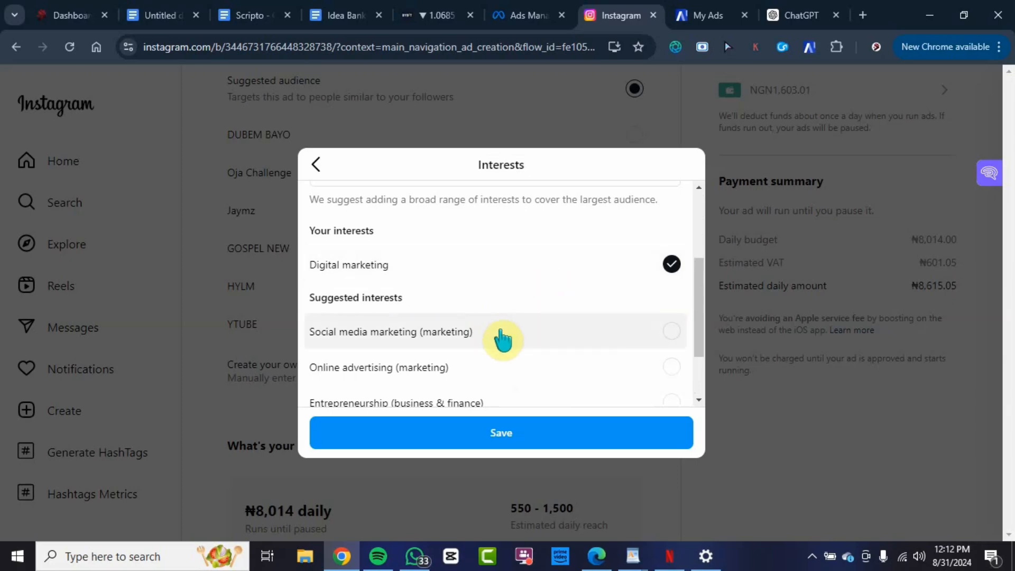
{"action": "left_click", "coordinate": [670, 331]}
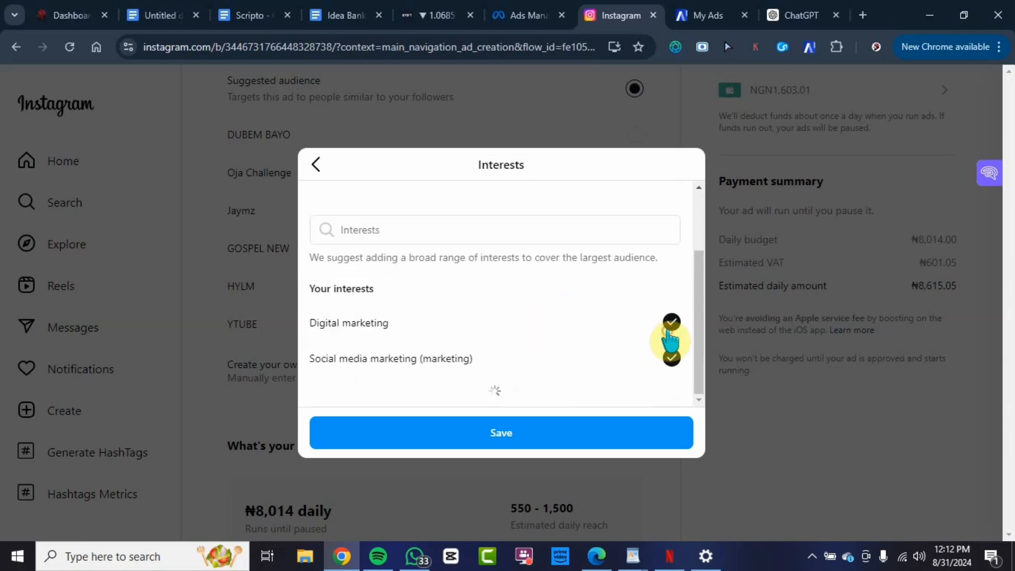
{"action": "scroll", "coordinate": [527, 336], "scroll_direction": "down", "scroll_amount": 3}
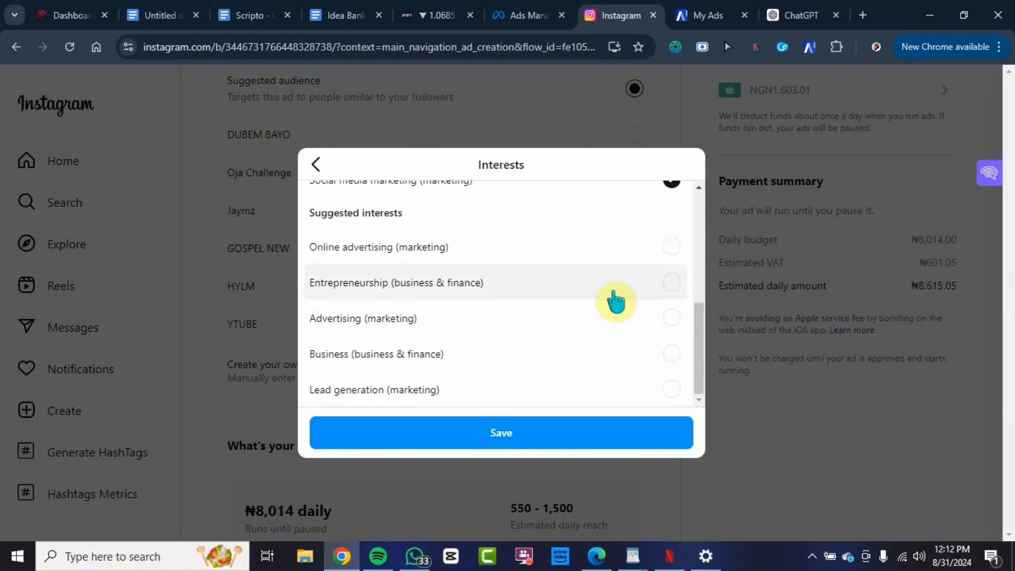
{"action": "left_click", "coordinate": [668, 288]}
{"action": "scroll", "coordinate": [519, 321], "scroll_direction": "up", "scroll_amount": 3}
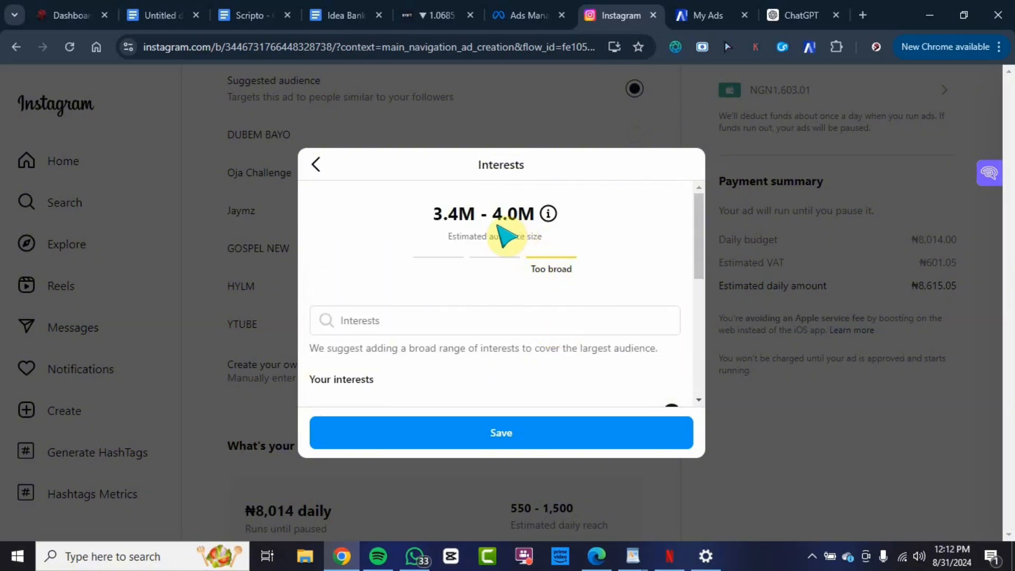
- Add the suggested interests Social media (online media) and Facebook (social media), and save the interests
{"action": "scroll", "coordinate": [650, 328], "scroll_direction": "down", "scroll_amount": 5}
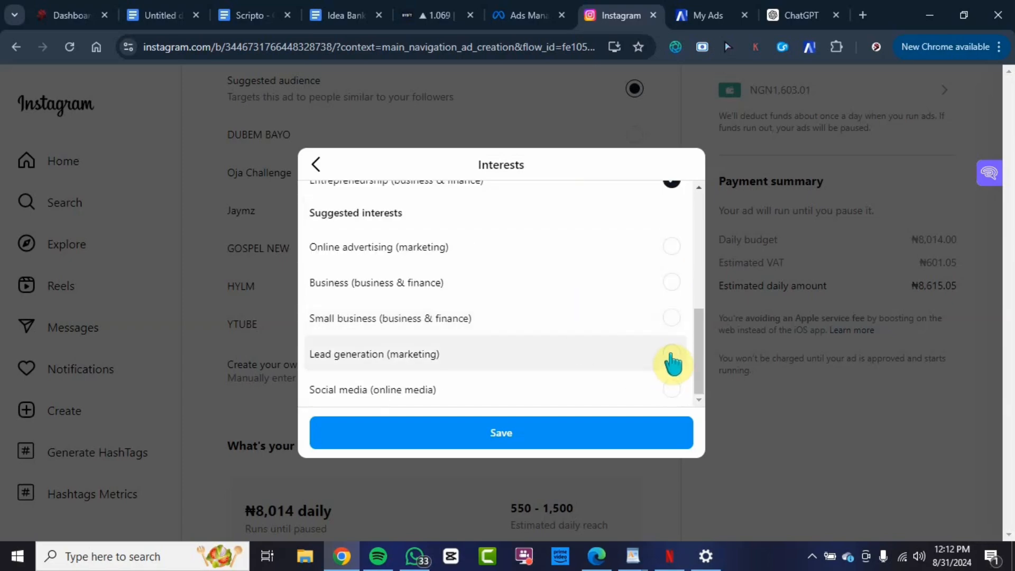
{"action": "left_click", "coordinate": [674, 389]}
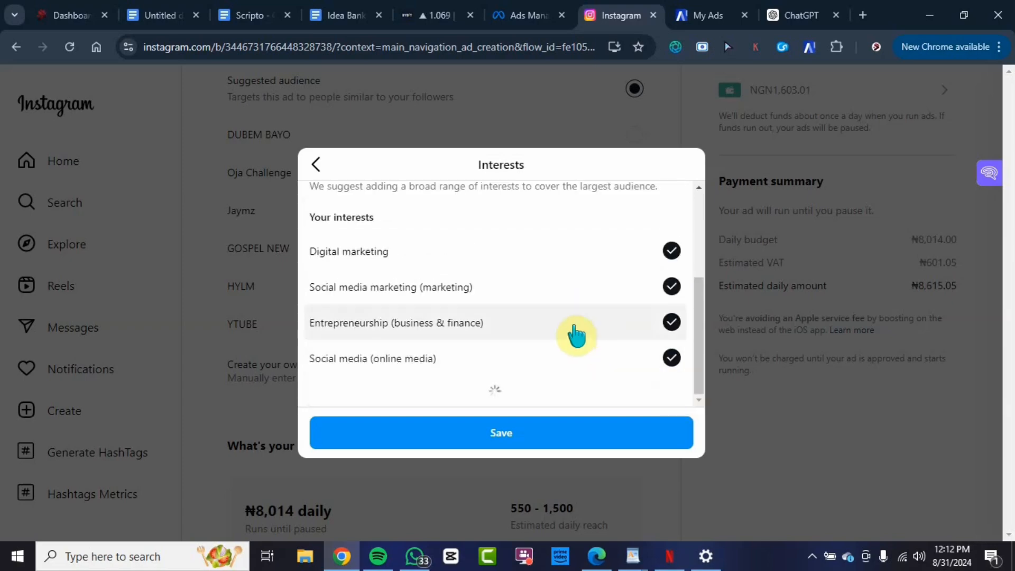
{"action": "scroll", "coordinate": [576, 336], "scroll_direction": "down", "scroll_amount": 3}
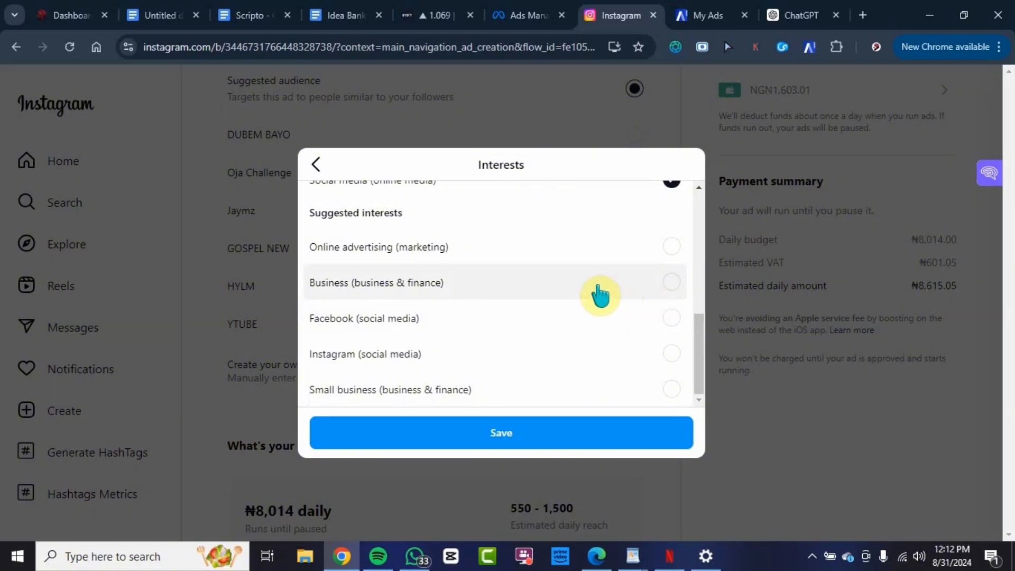
{"action": "left_click", "coordinate": [673, 318]}
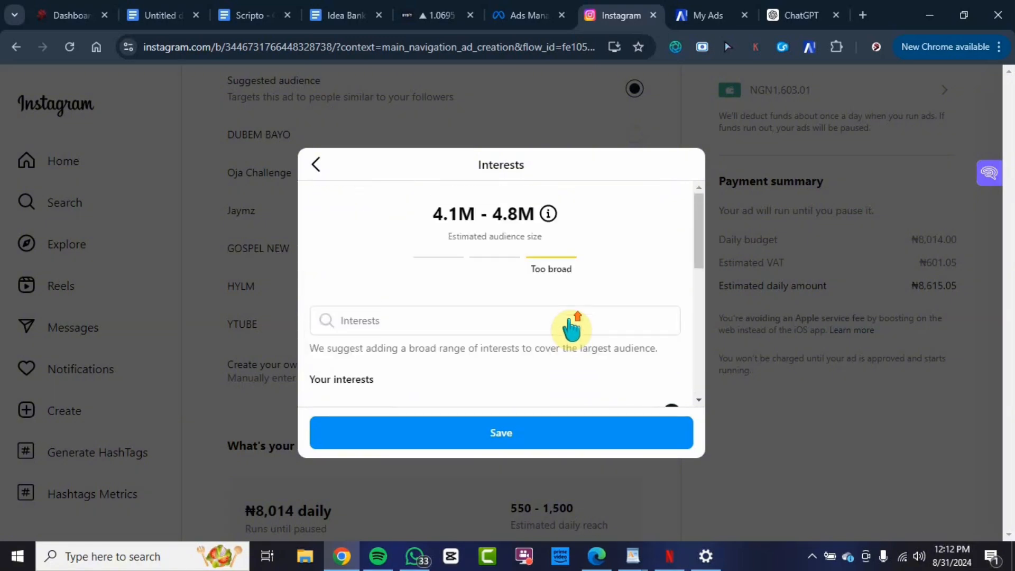
{"action": "scroll", "coordinate": [569, 319], "scroll_direction": "down", "scroll_amount": 5}
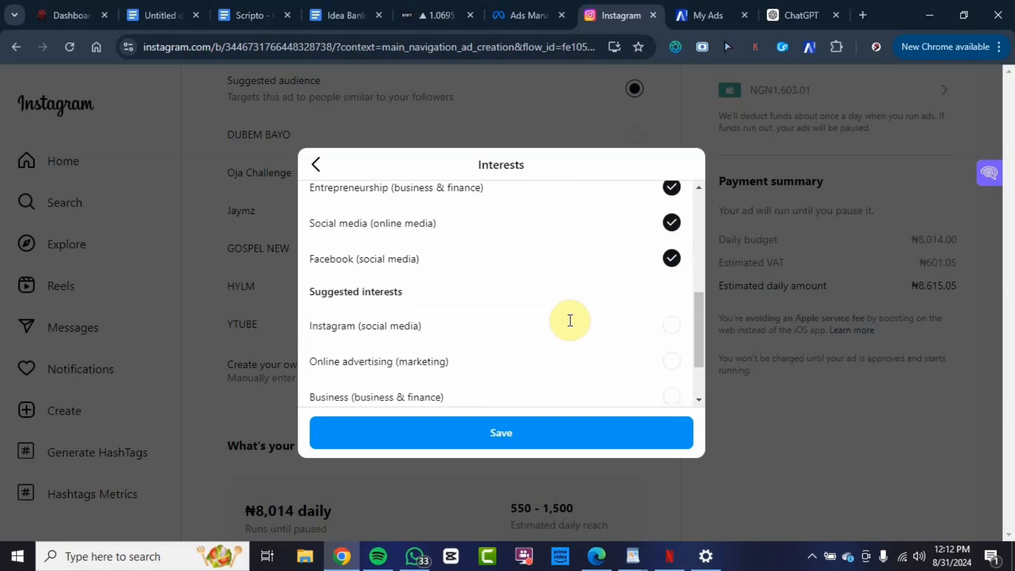
{"action": "scroll", "coordinate": [571, 327], "scroll_direction": "up", "scroll_amount": 2}
{"action": "left_click", "coordinate": [505, 435]}
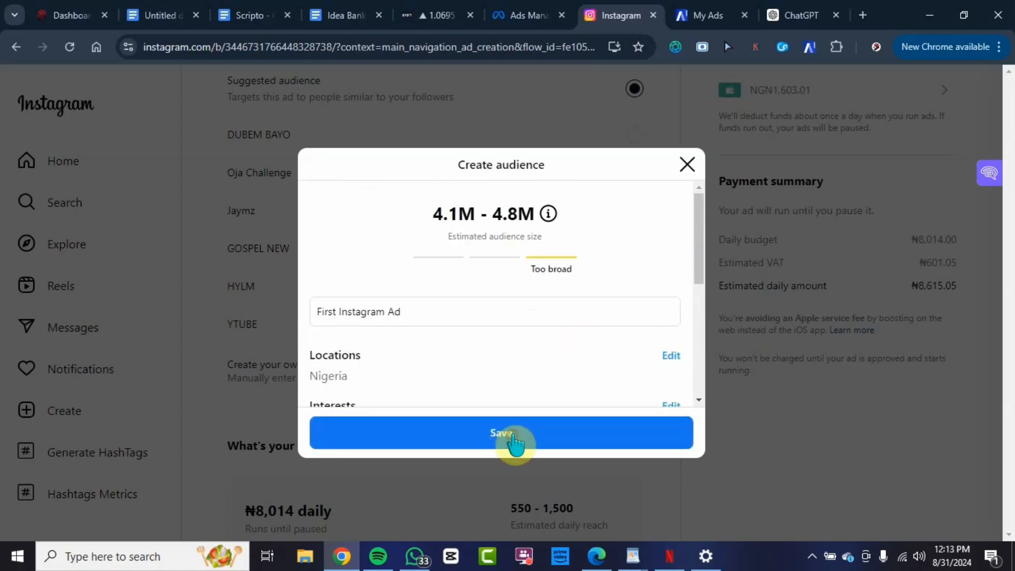
- Set the audience's age range to 25–60 years and review its estimated size, interests, and gender options
{"action": "scroll", "coordinate": [569, 317], "scroll_direction": "down", "scroll_amount": 4}
{"action": "scroll", "coordinate": [571, 293], "scroll_direction": "up", "scroll_amount": 2}
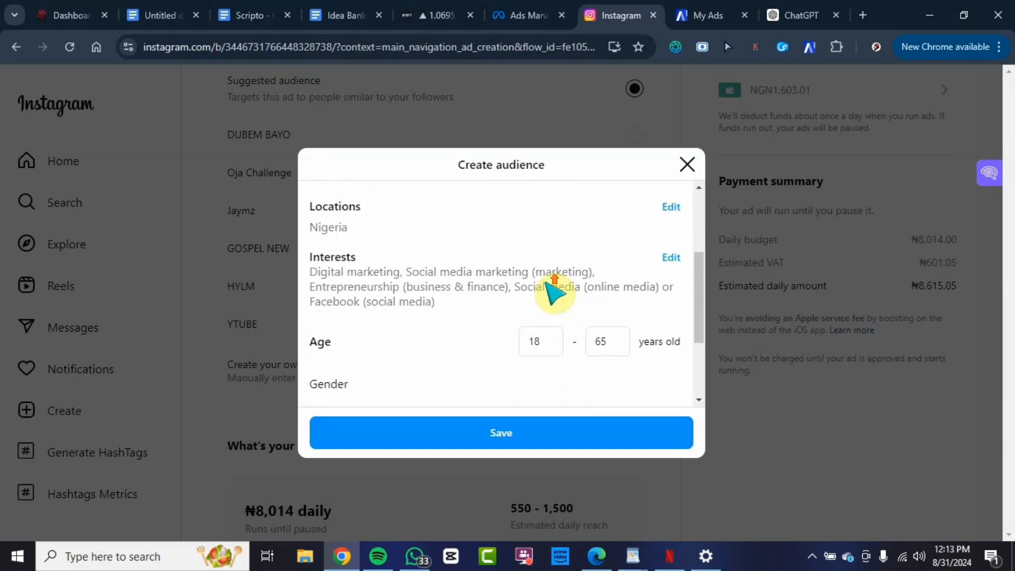
{"action": "scroll", "coordinate": [545, 307], "scroll_direction": "down", "scroll_amount": 2}
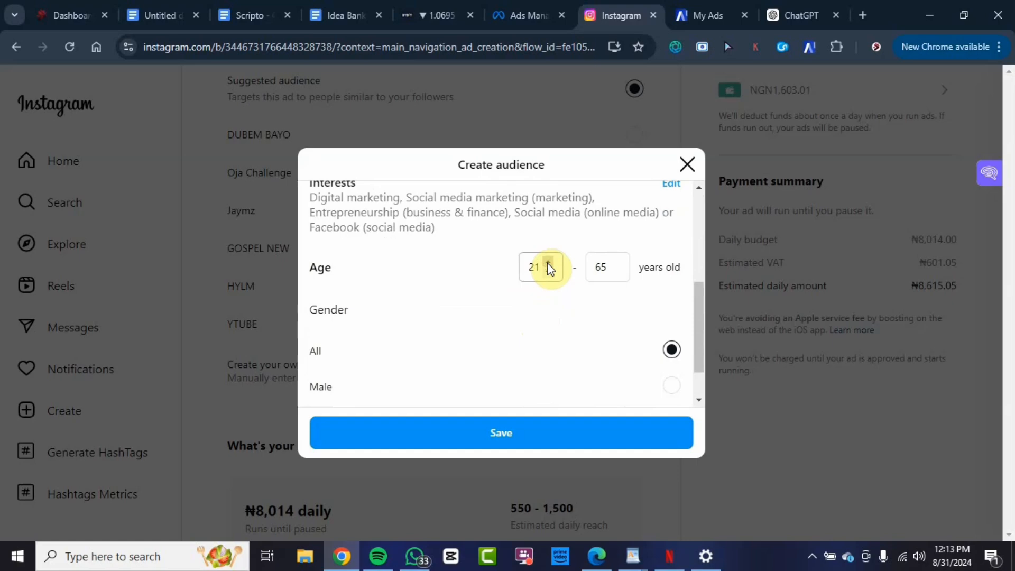
{"action": "left_click", "coordinate": [548, 262]}
{"action": "left_click", "coordinate": [547, 262]}
{"action": "left_click", "coordinate": [548, 263]}
{"action": "left_click", "coordinate": [617, 272]}
{"action": "left_click", "coordinate": [617, 272]}
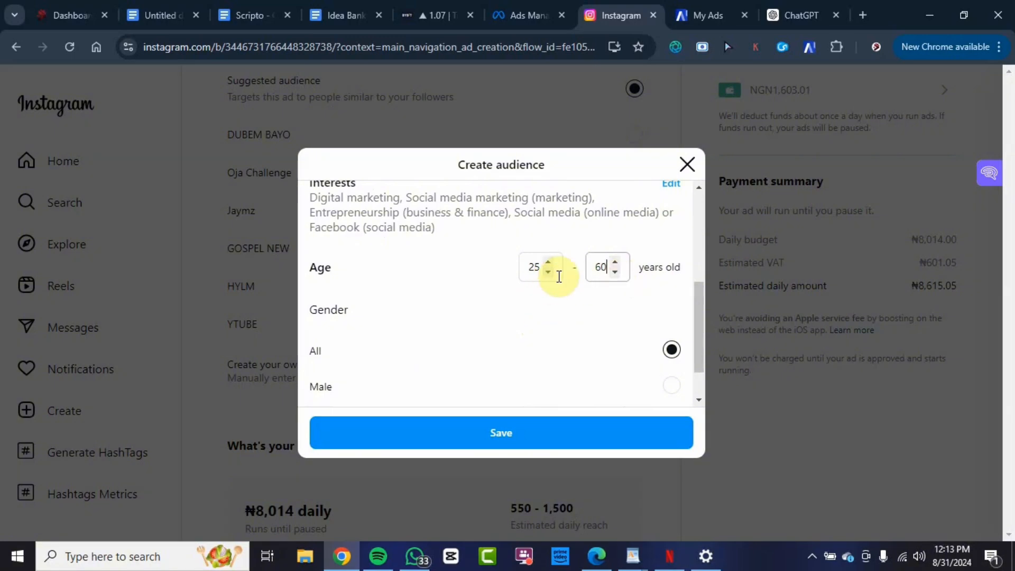
{"action": "scroll", "coordinate": [559, 276], "scroll_direction": "up", "scroll_amount": 2}
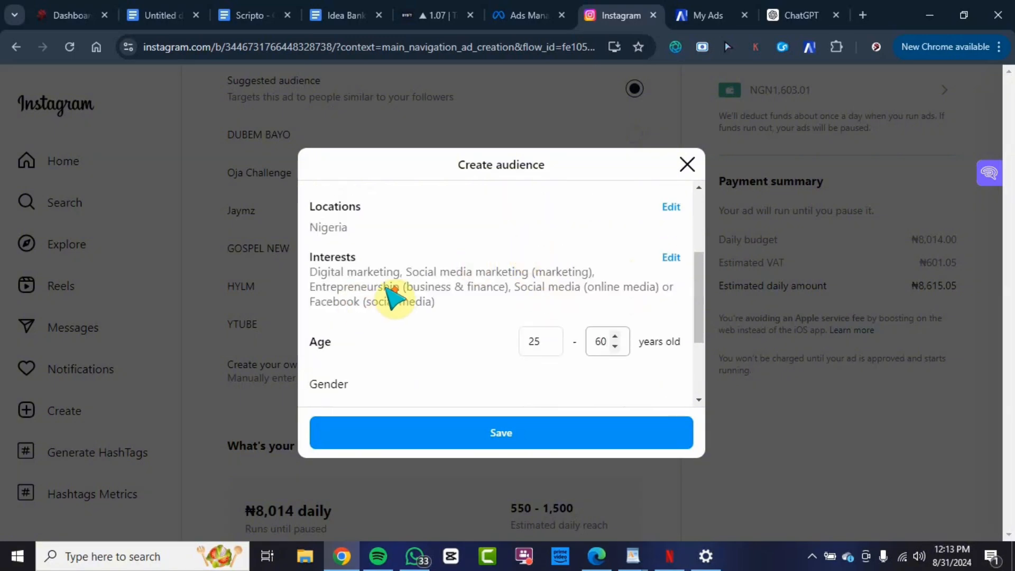
{"action": "scroll", "coordinate": [394, 295], "scroll_direction": "up", "scroll_amount": 2}
{"action": "scroll", "coordinate": [555, 333], "scroll_direction": "down", "scroll_amount": 3}
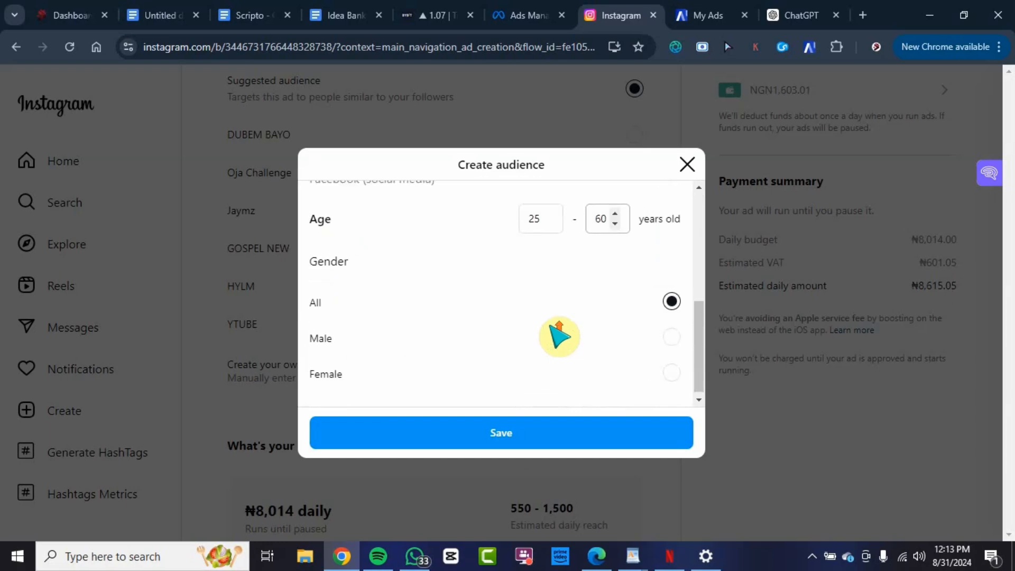
{"action": "scroll", "coordinate": [557, 332], "scroll_direction": "up", "scroll_amount": 4}
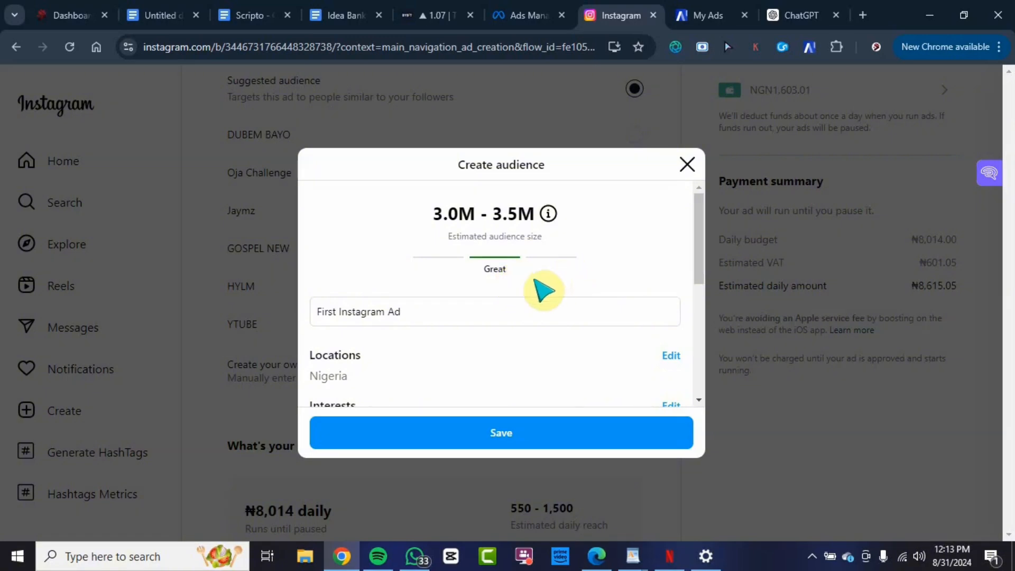
{"action": "scroll", "coordinate": [543, 291], "scroll_direction": "down", "scroll_amount": 6}
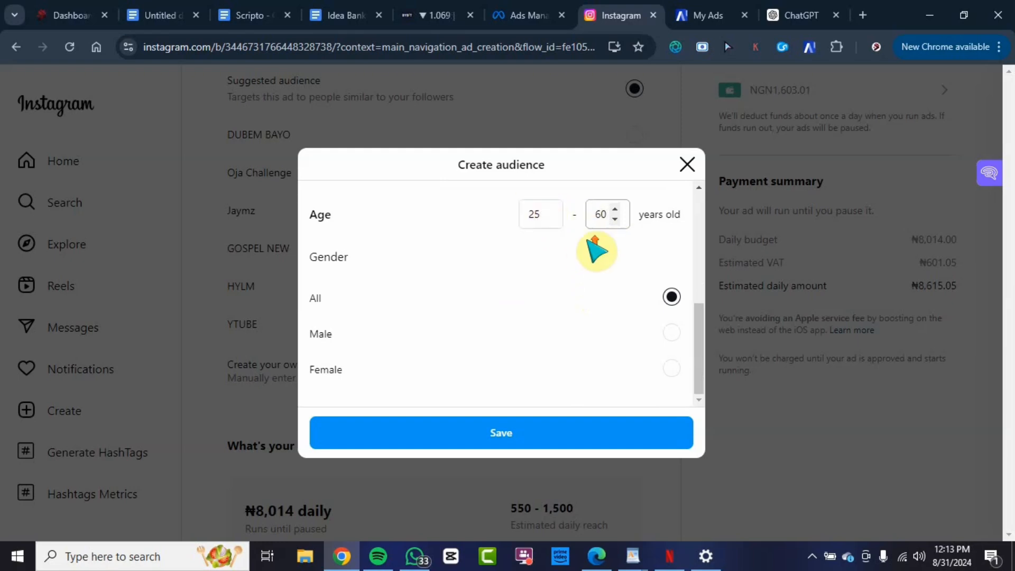
- Review the custom audience's settings, save it as First Instagram Ad, and check its summary in the audience choices
{"action": "scroll", "coordinate": [531, 258], "scroll_direction": "up", "scroll_amount": 3}
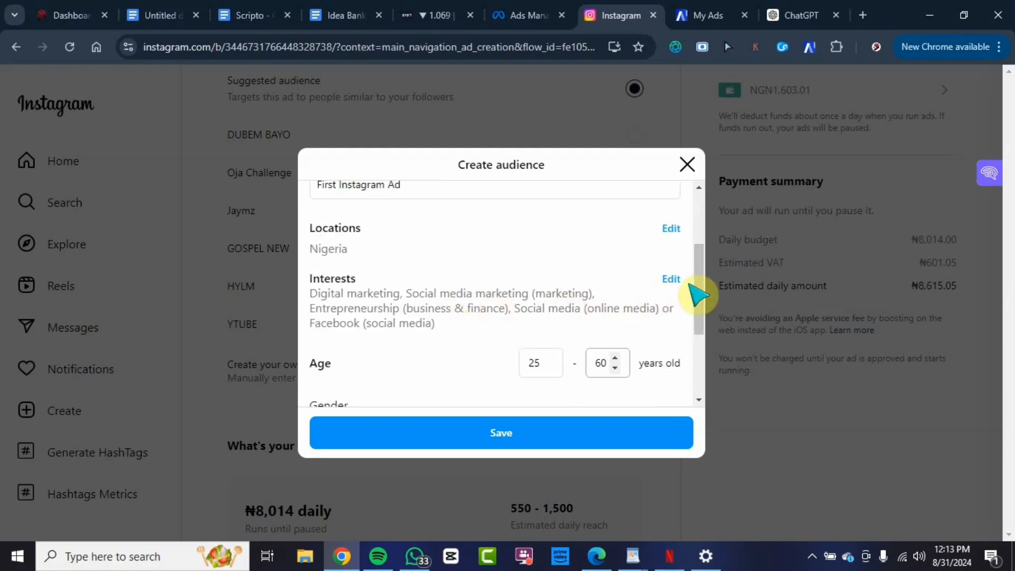
{"action": "scroll", "coordinate": [627, 288], "scroll_direction": "up", "scroll_amount": 3}
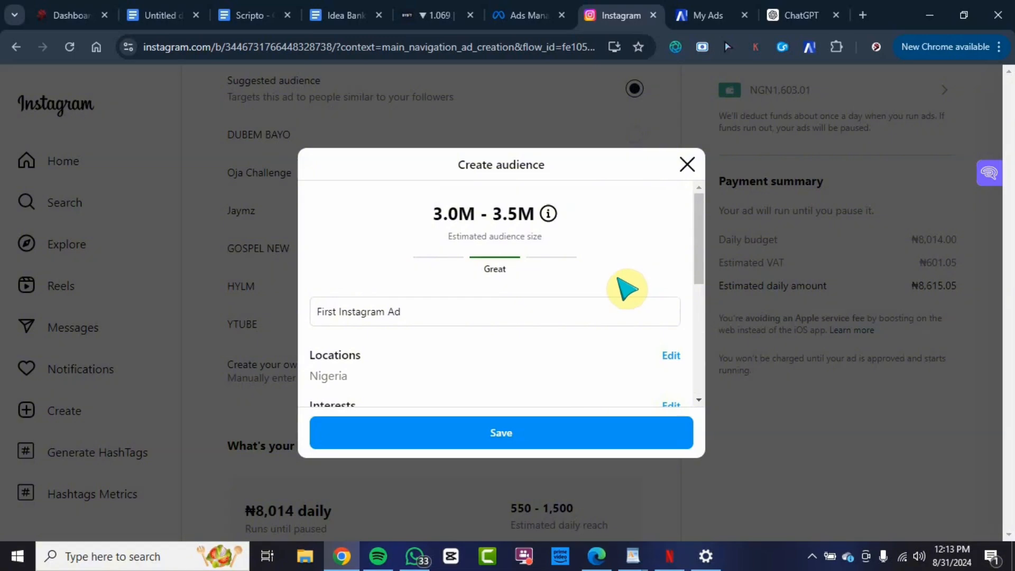
{"action": "scroll", "coordinate": [592, 288], "scroll_direction": "down", "scroll_amount": 5}
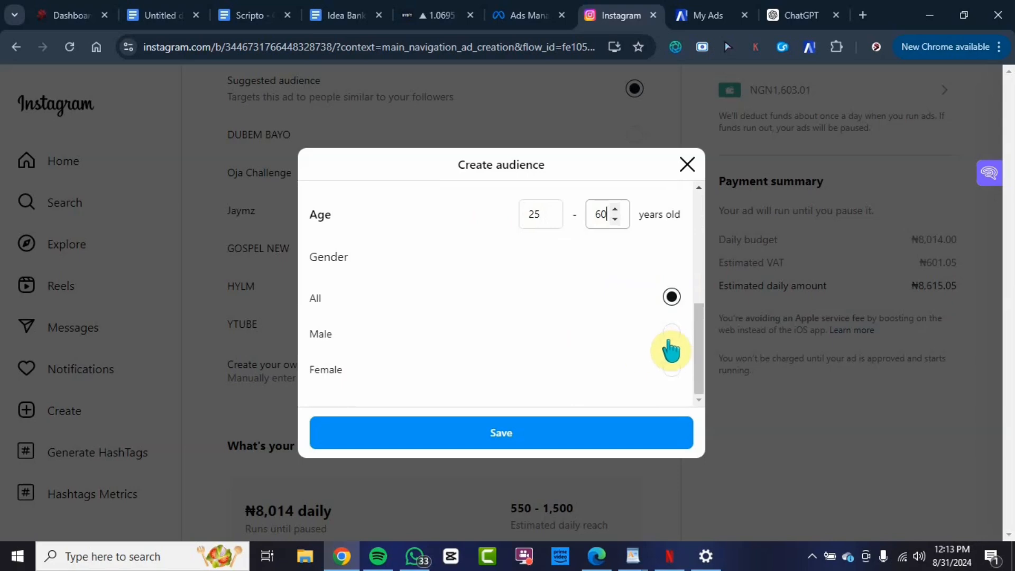
{"action": "left_click", "coordinate": [531, 443]}
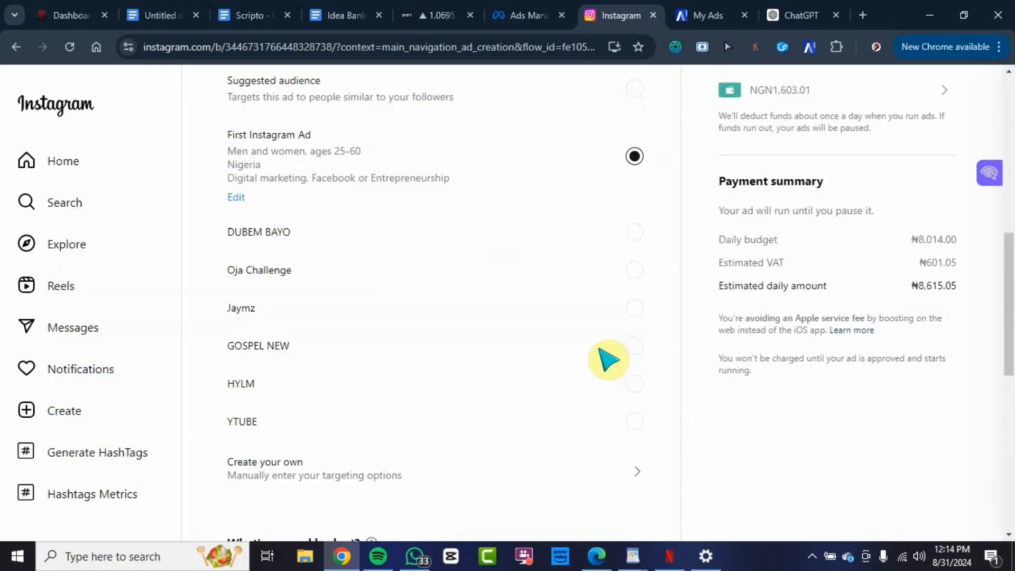
{"action": "scroll", "coordinate": [383, 251], "scroll_direction": "up", "scroll_amount": 1}
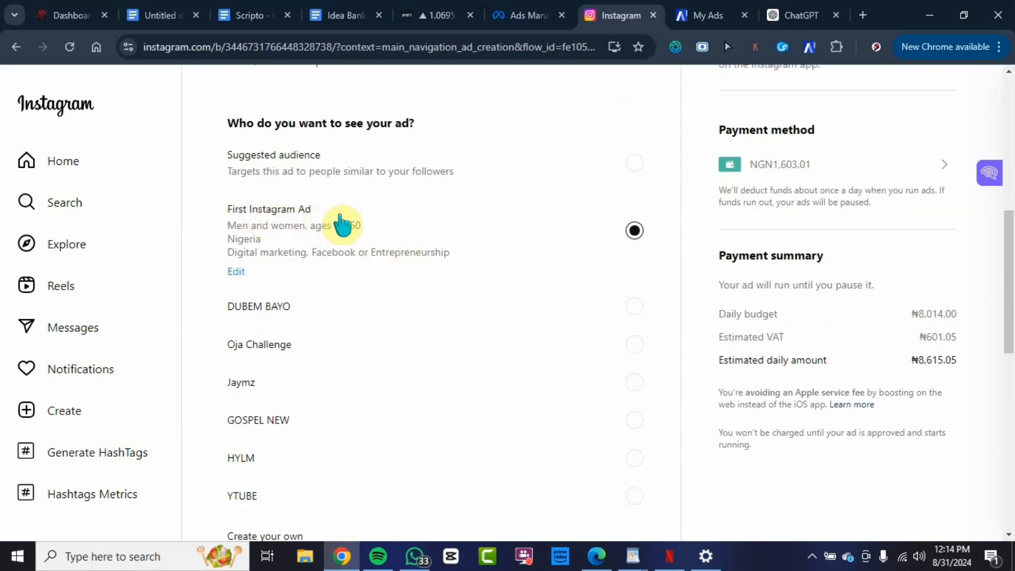
{"action": "scroll", "coordinate": [406, 237], "scroll_direction": "down", "scroll_amount": 4}
{"action": "scroll", "coordinate": [443, 244], "scroll_direction": "up", "scroll_amount": 3}
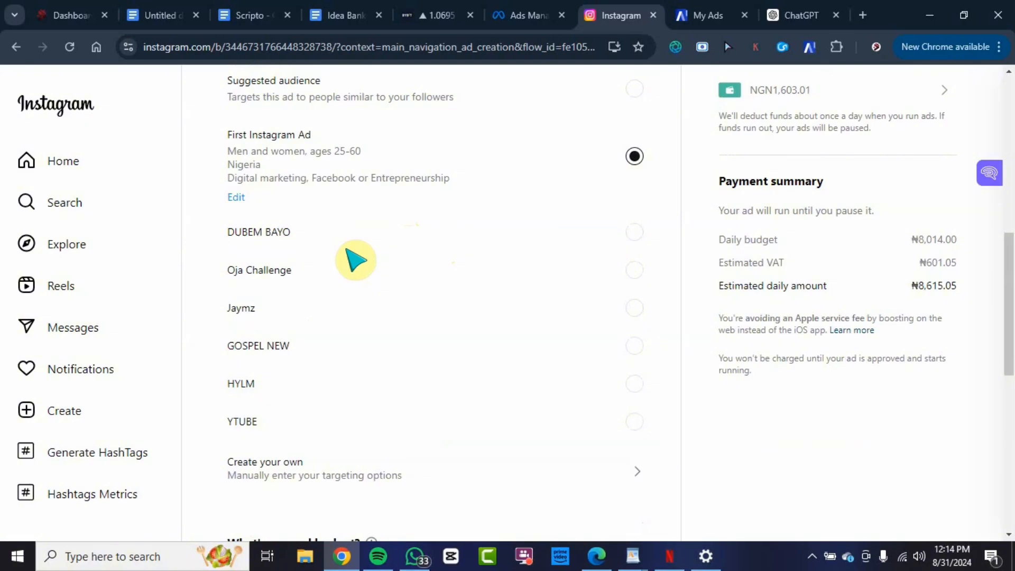
- Look through the available daily budget amounts for the ad and set the budget per day to ₦1,603
{"action": "scroll", "coordinate": [687, 246], "scroll_direction": "down", "scroll_amount": 2}
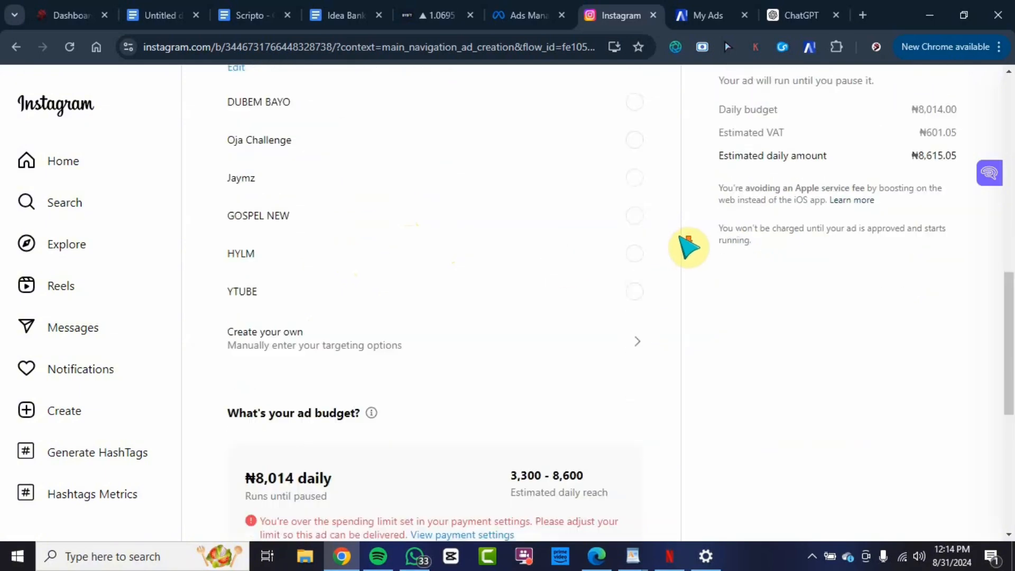
{"action": "scroll", "coordinate": [688, 248], "scroll_direction": "down", "scroll_amount": 5}
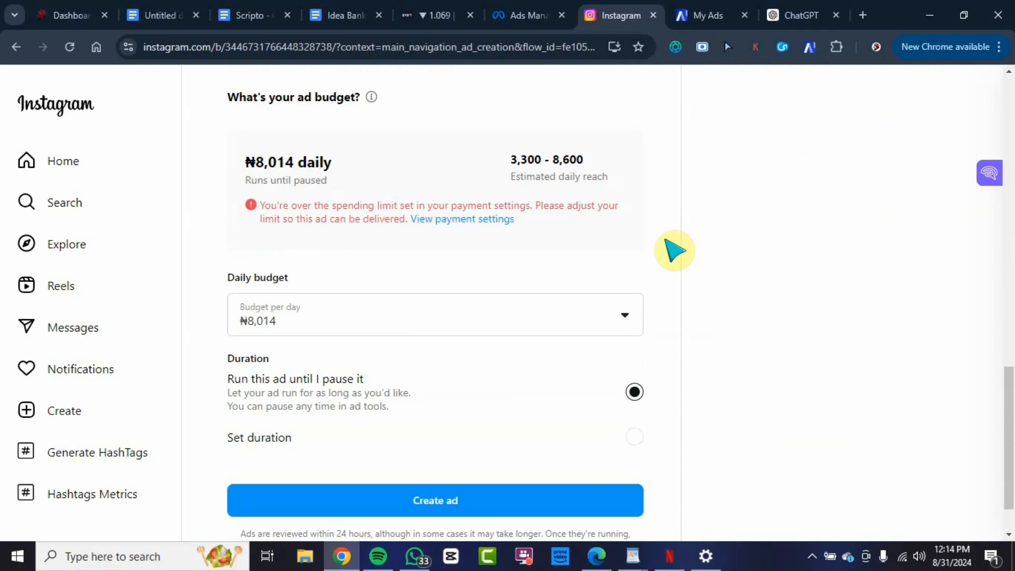
{"action": "scroll", "coordinate": [674, 250], "scroll_direction": "down", "scroll_amount": 1}
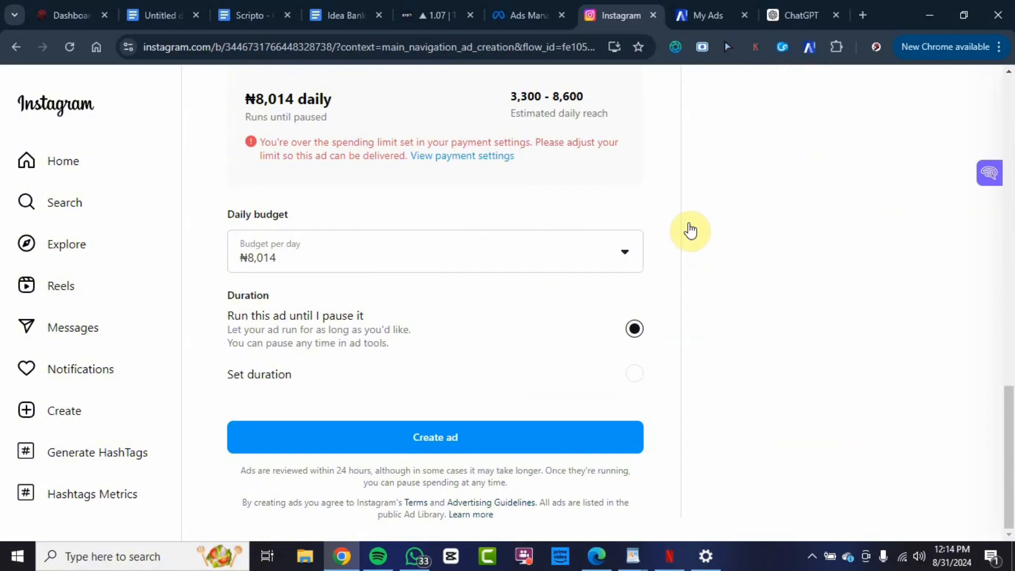
{"action": "left_click", "coordinate": [484, 262]}
{"action": "scroll", "coordinate": [358, 323], "scroll_direction": "down", "scroll_amount": 5}
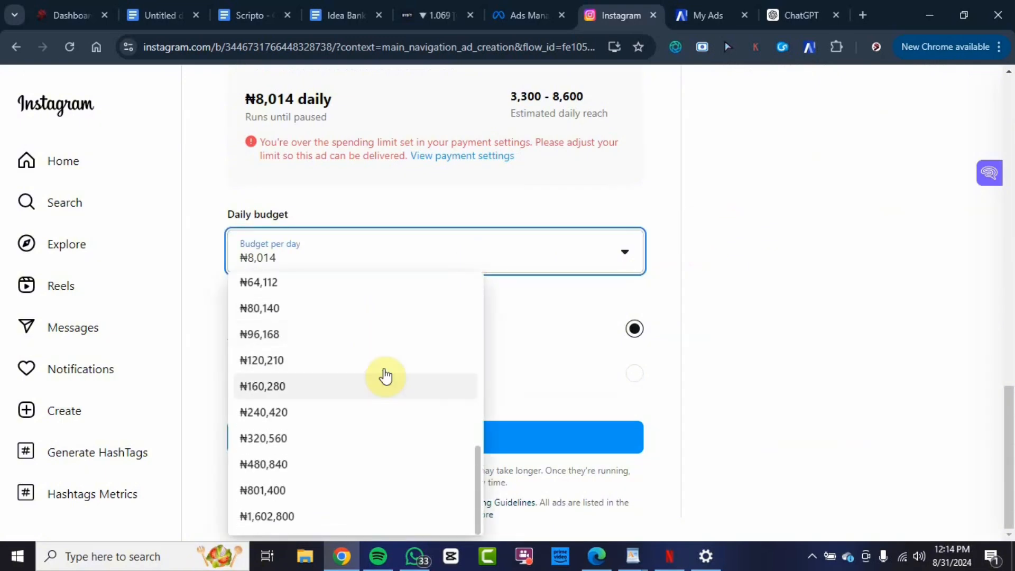
{"action": "scroll", "coordinate": [395, 421], "scroll_direction": "up", "scroll_amount": 1}
{"action": "scroll", "coordinate": [395, 420], "scroll_direction": "up", "scroll_amount": 10}
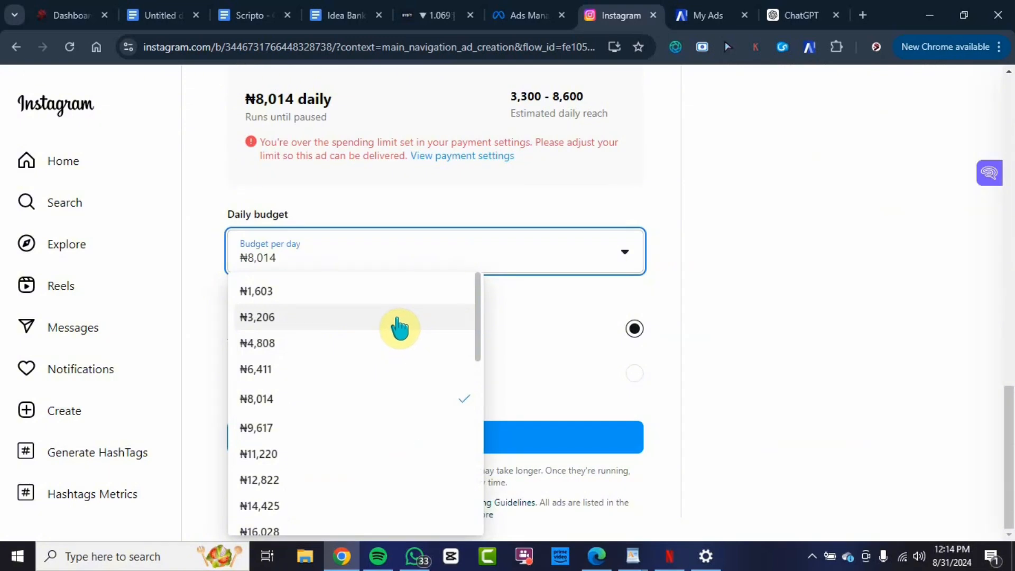
{"action": "scroll", "coordinate": [399, 325], "scroll_direction": "down", "scroll_amount": 5}
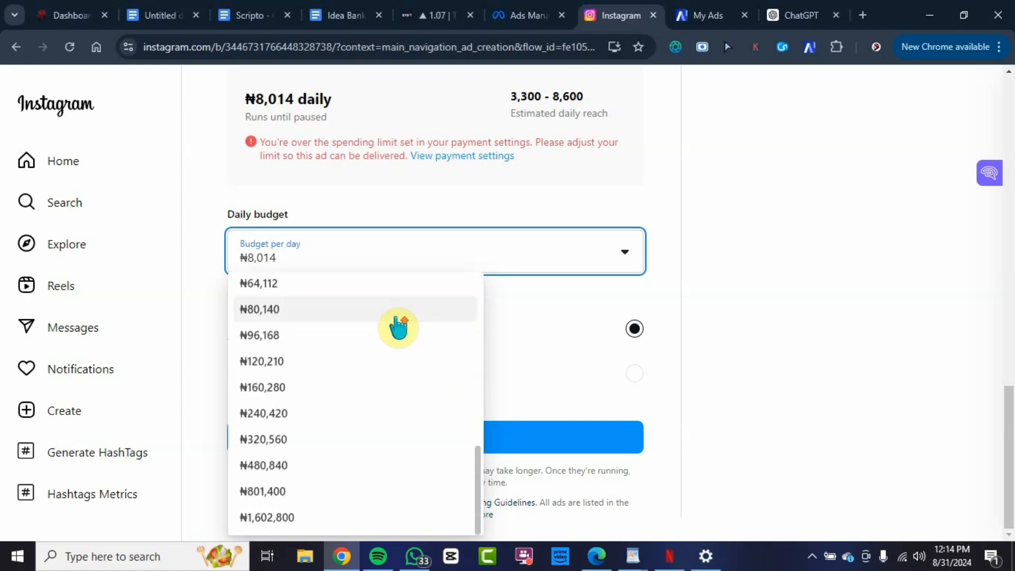
{"action": "scroll", "coordinate": [399, 326], "scroll_direction": "up", "scroll_amount": 5}
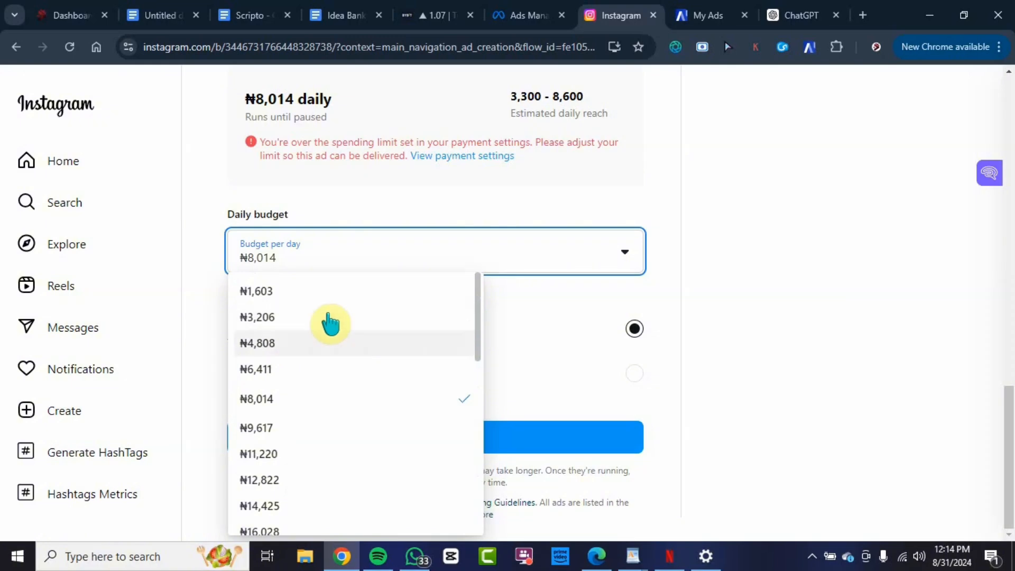
{"action": "scroll", "coordinate": [315, 362], "scroll_direction": "down", "scroll_amount": 5}
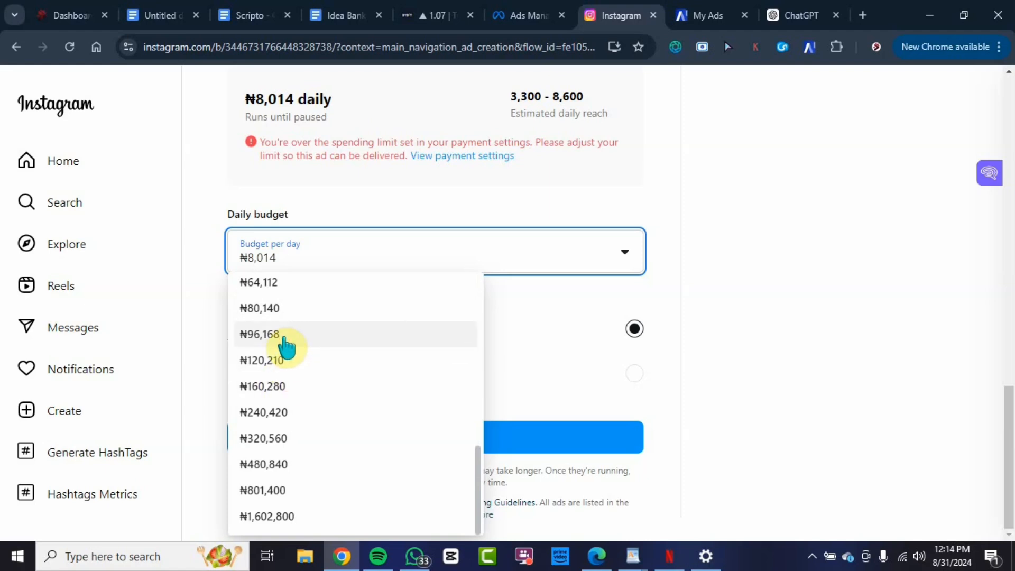
{"action": "scroll", "coordinate": [317, 378], "scroll_direction": "up", "scroll_amount": 5}
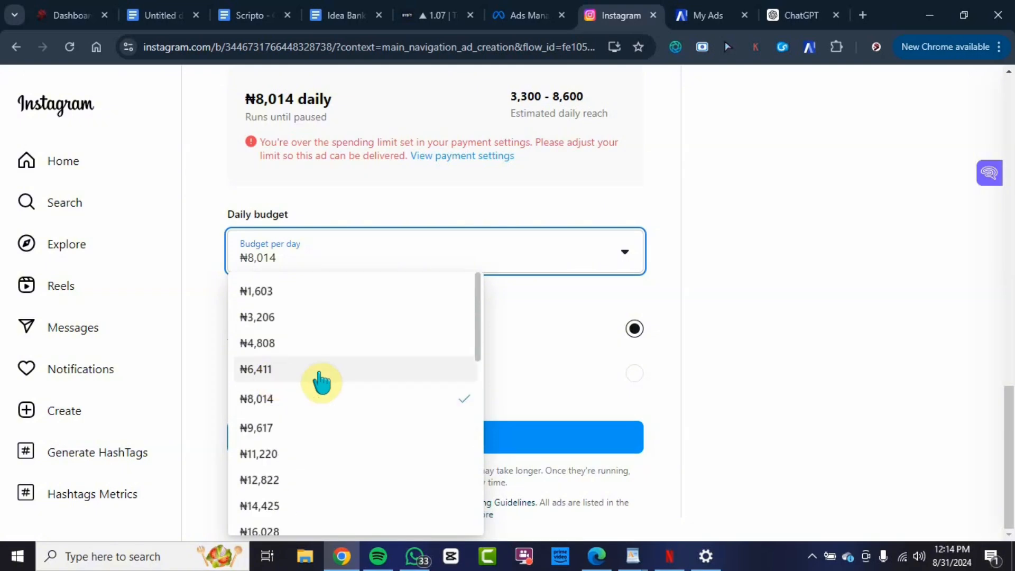
{"action": "left_click", "coordinate": [320, 305]}
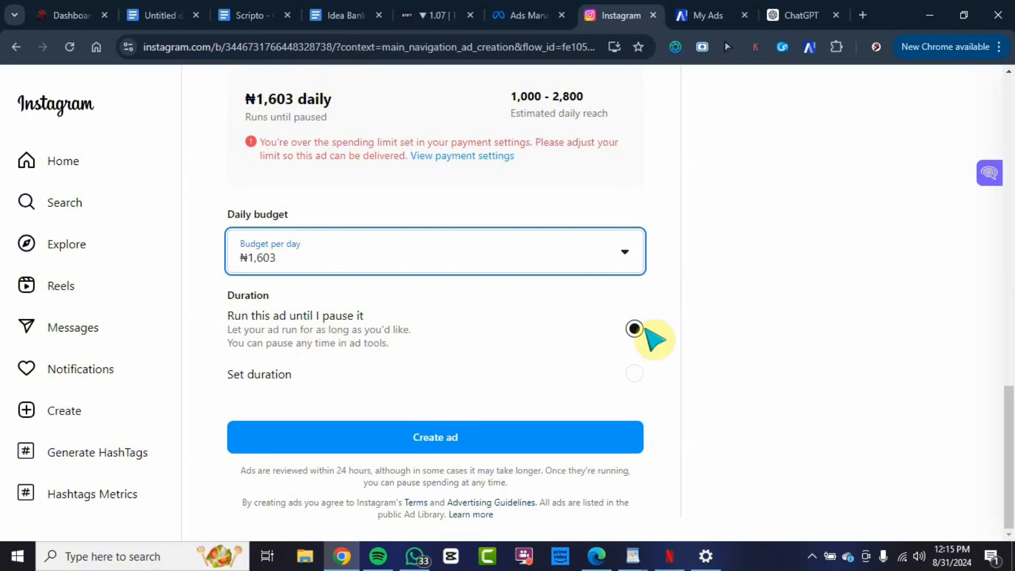
- Give the ad a set duration of 7 days and check the payment summary and estimated reach
{"action": "left_click", "coordinate": [634, 375]}
{"action": "scroll", "coordinate": [711, 365], "scroll_direction": "down", "scroll_amount": 2}
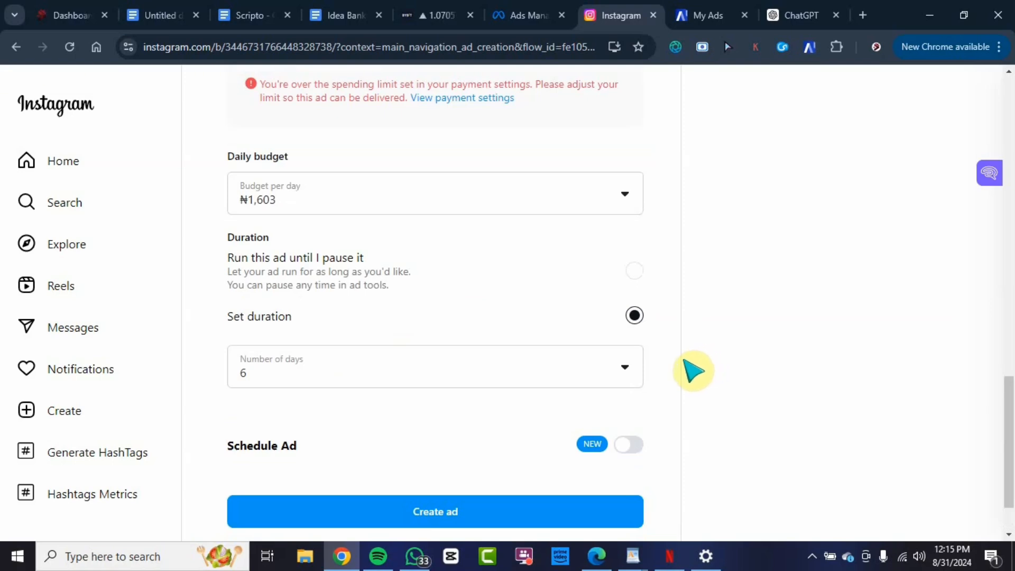
{"action": "left_click", "coordinate": [469, 370]}
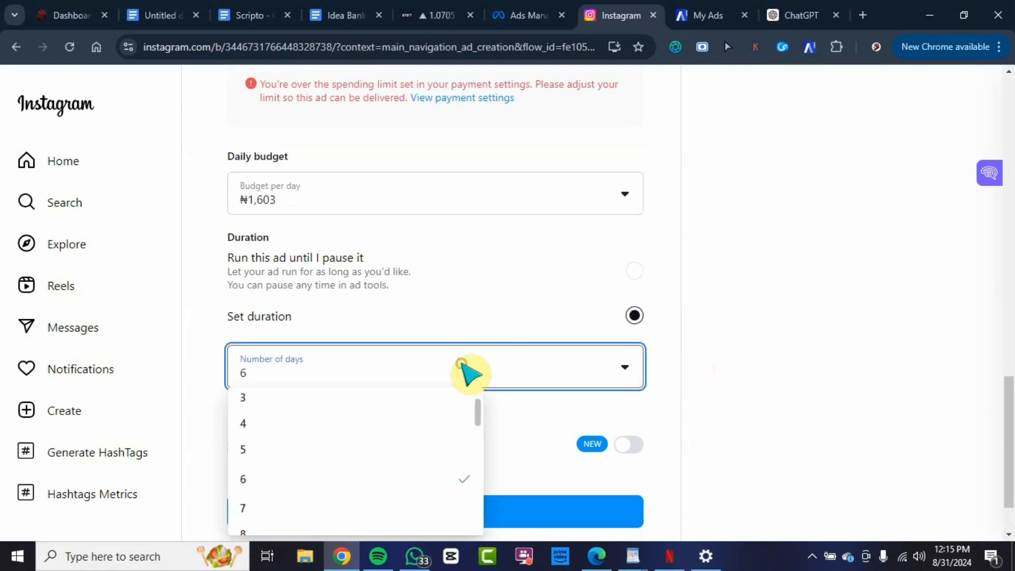
{"action": "scroll", "coordinate": [362, 426], "scroll_direction": "down", "scroll_amount": 1}
{"action": "scroll", "coordinate": [360, 426], "scroll_direction": "down", "scroll_amount": 8}
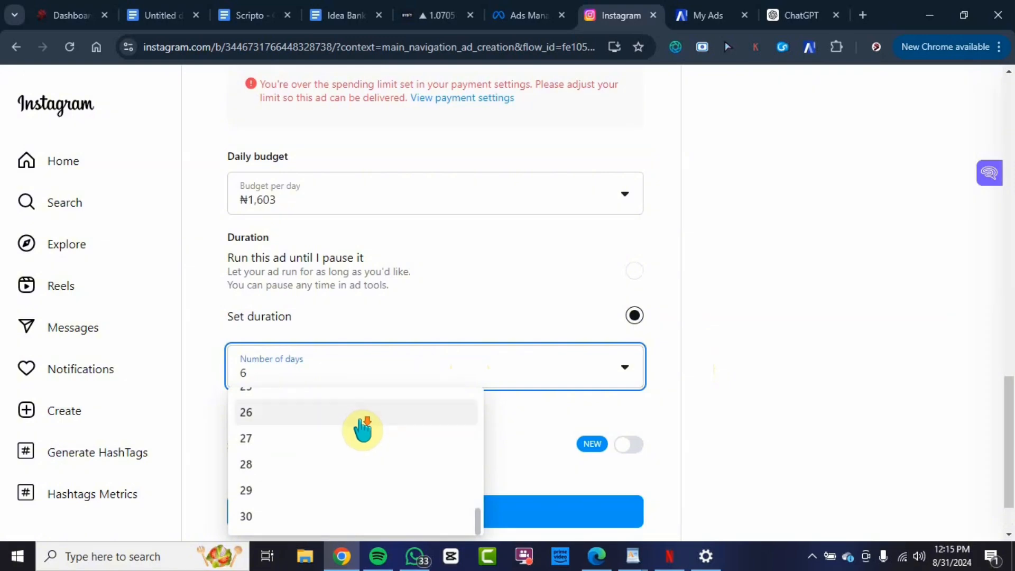
{"action": "scroll", "coordinate": [364, 430], "scroll_direction": "up", "scroll_amount": 8}
{"action": "scroll", "coordinate": [369, 431], "scroll_direction": "up", "scroll_amount": 3}
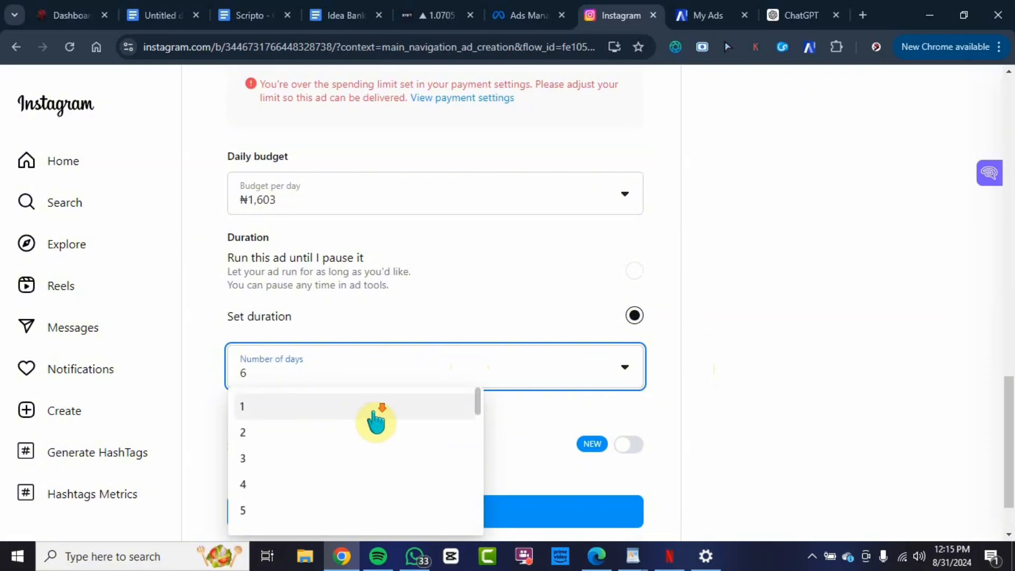
{"action": "scroll", "coordinate": [372, 426], "scroll_direction": "down", "scroll_amount": 8}
{"action": "scroll", "coordinate": [324, 482], "scroll_direction": "down", "scroll_amount": 1}
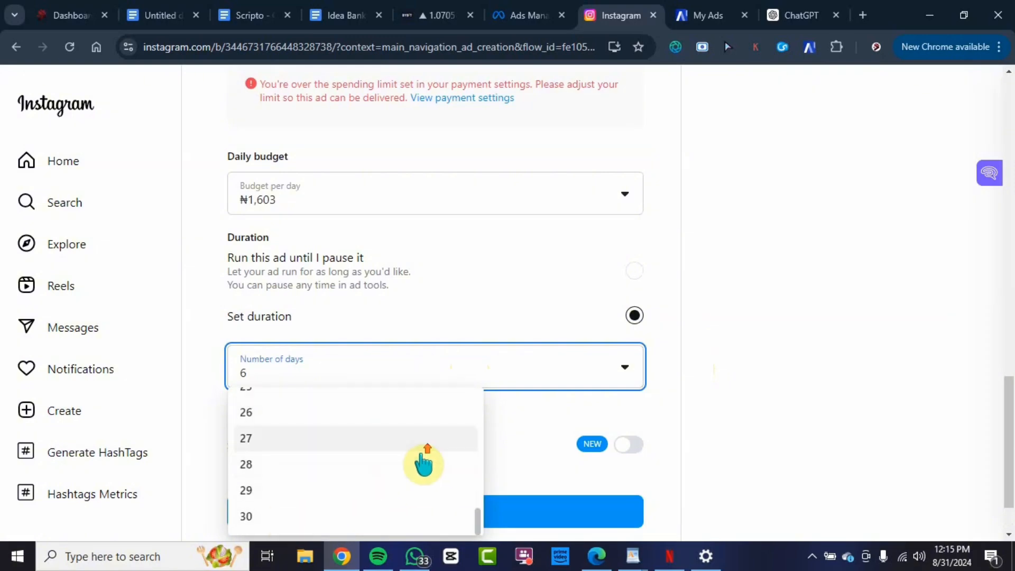
{"action": "scroll", "coordinate": [418, 455], "scroll_direction": "up", "scroll_amount": 7}
{"action": "scroll", "coordinate": [391, 461], "scroll_direction": "up", "scroll_amount": 3}
{"action": "scroll", "coordinate": [302, 473], "scroll_direction": "down", "scroll_amount": 3}
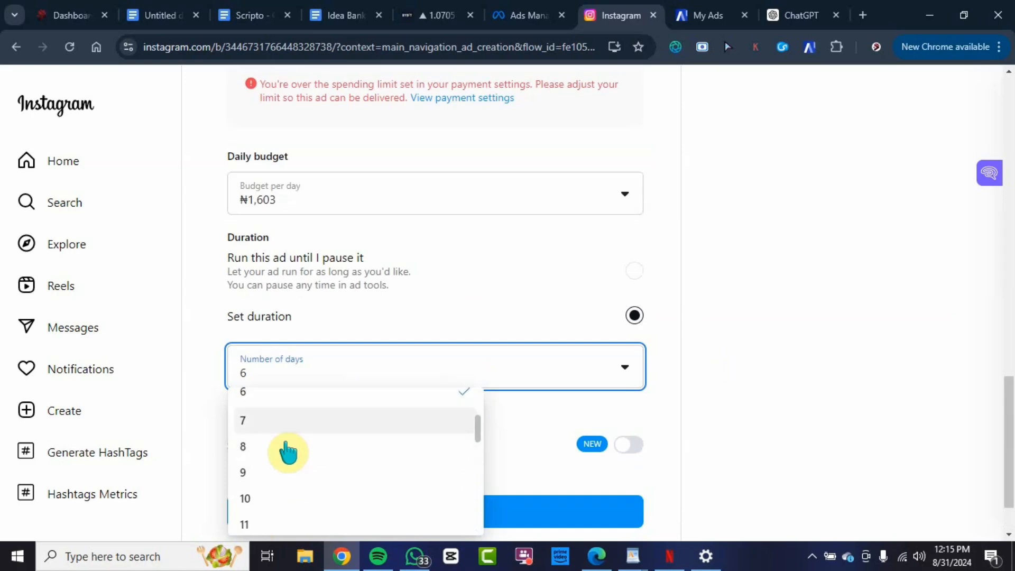
{"action": "left_click", "coordinate": [285, 421]}
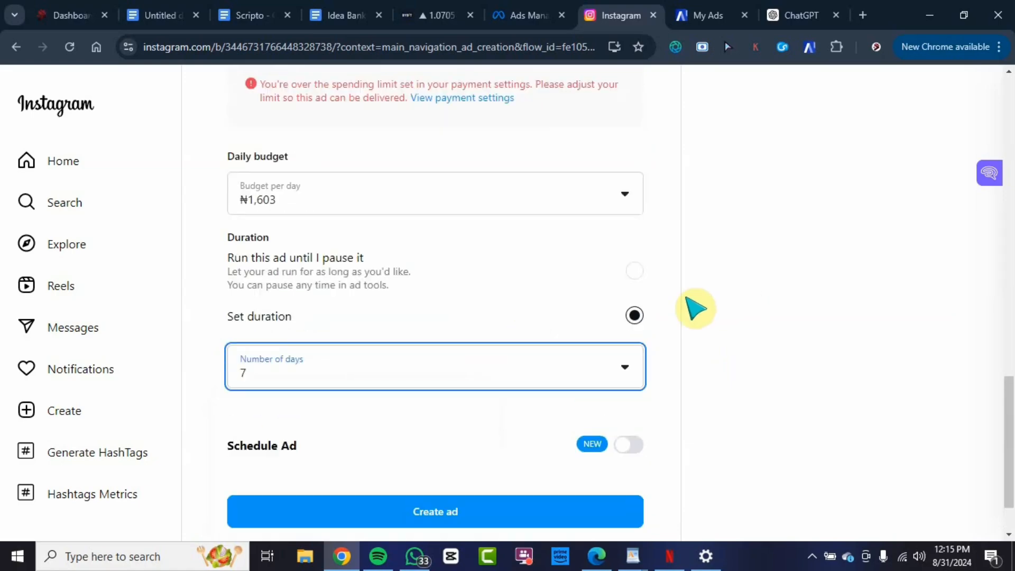
{"action": "scroll", "coordinate": [850, 306], "scroll_direction": "up", "scroll_amount": 10}
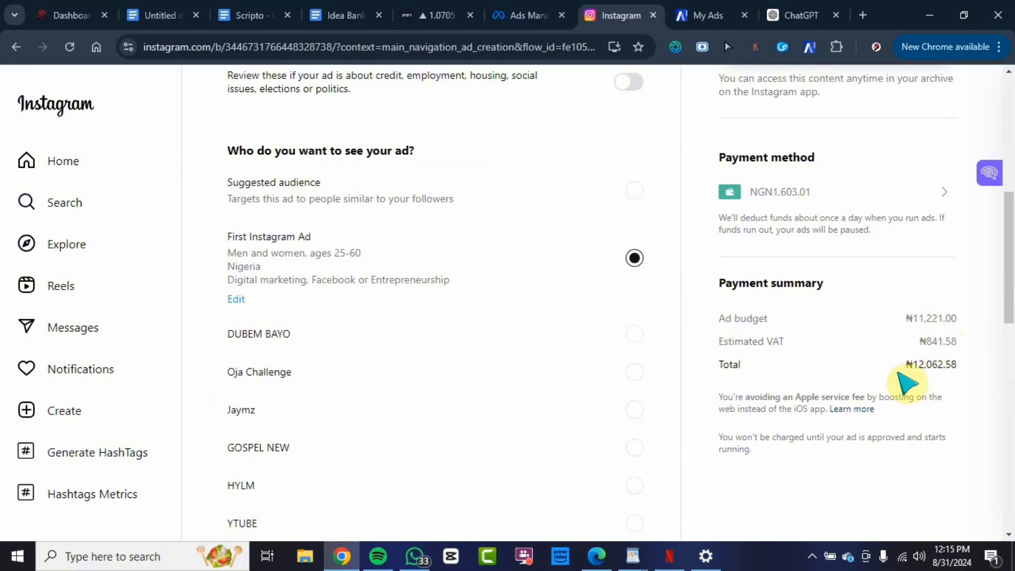
{"action": "scroll", "coordinate": [708, 390], "scroll_direction": "down", "scroll_amount": 8}
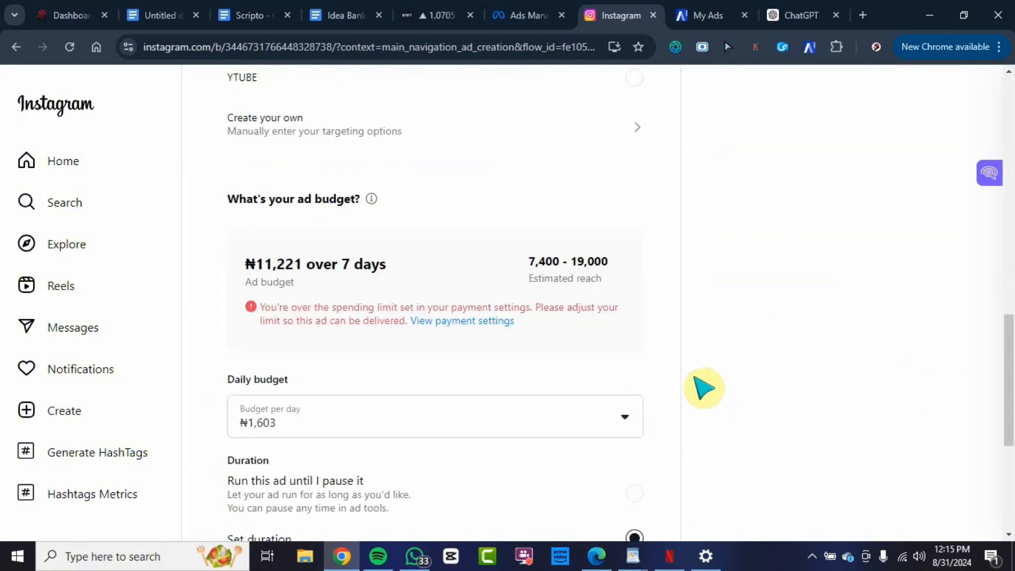
{"action": "scroll", "coordinate": [698, 388], "scroll_direction": "down", "scroll_amount": 4}
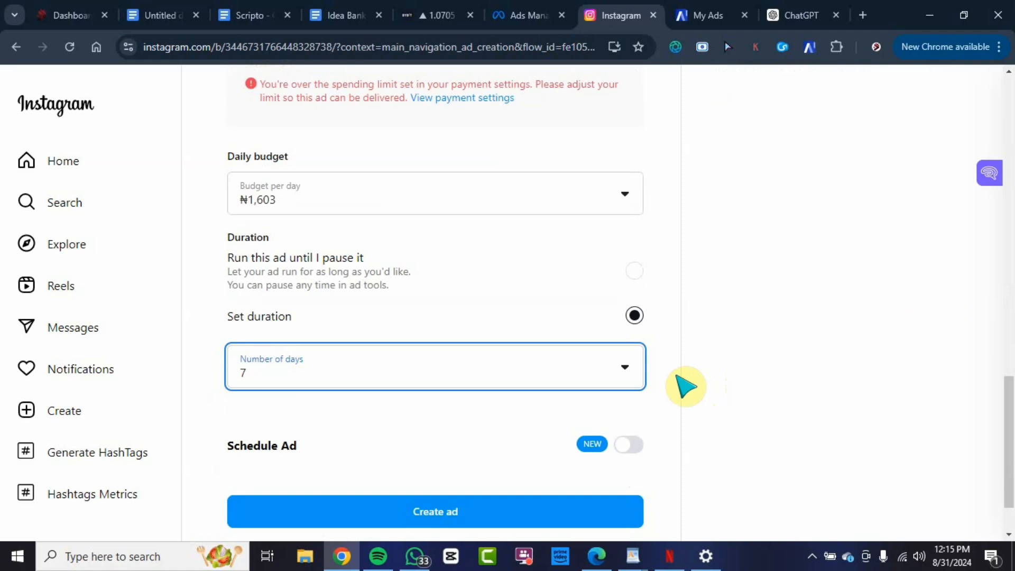
- Turn on ad scheduling and set the start to 1 Sep 2024 at 4:00 AM
{"action": "scroll", "coordinate": [686, 386], "scroll_direction": "down", "scroll_amount": 2}
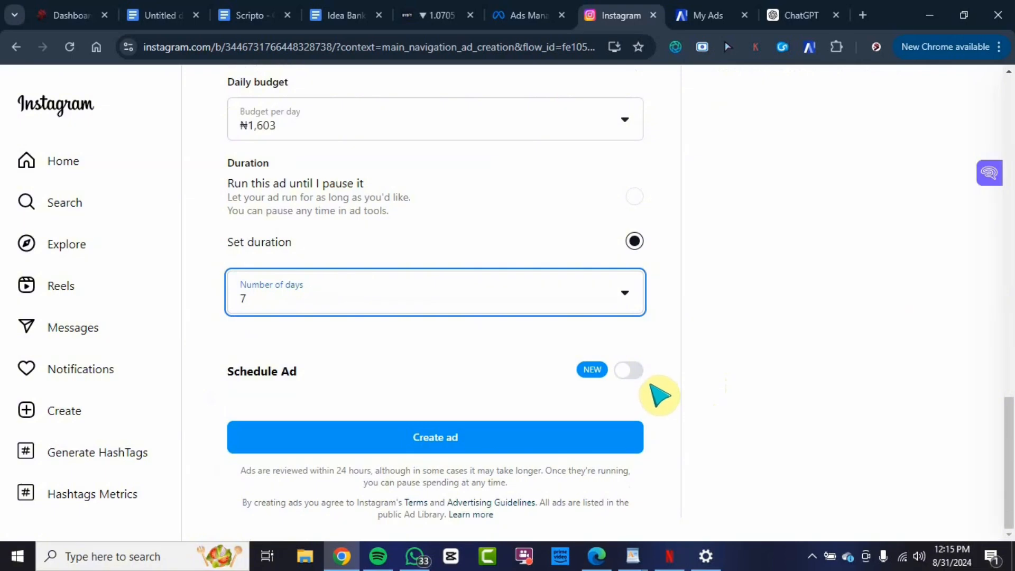
{"action": "left_click", "coordinate": [628, 370]}
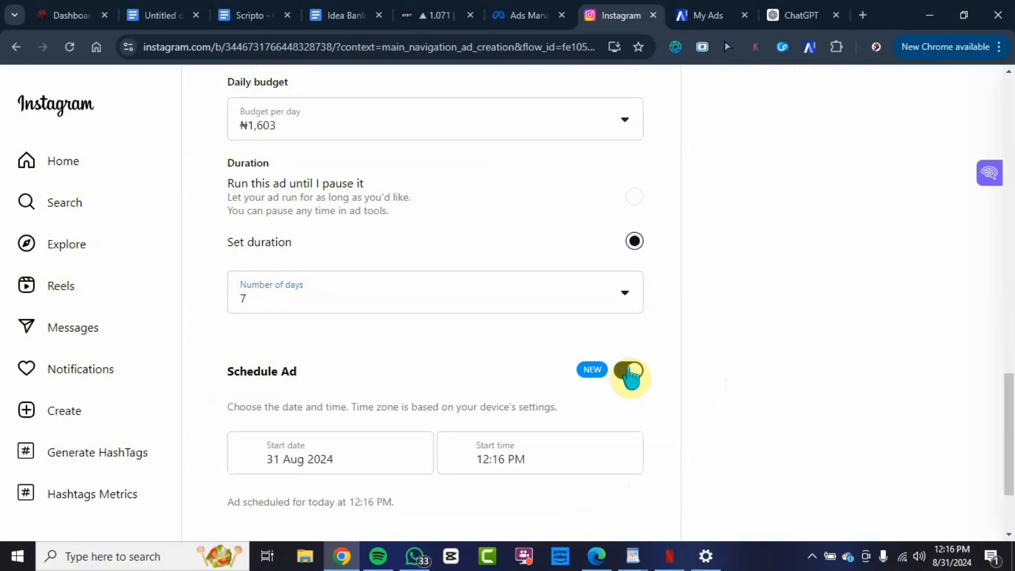
{"action": "scroll", "coordinate": [731, 387], "scroll_direction": "down", "scroll_amount": 3}
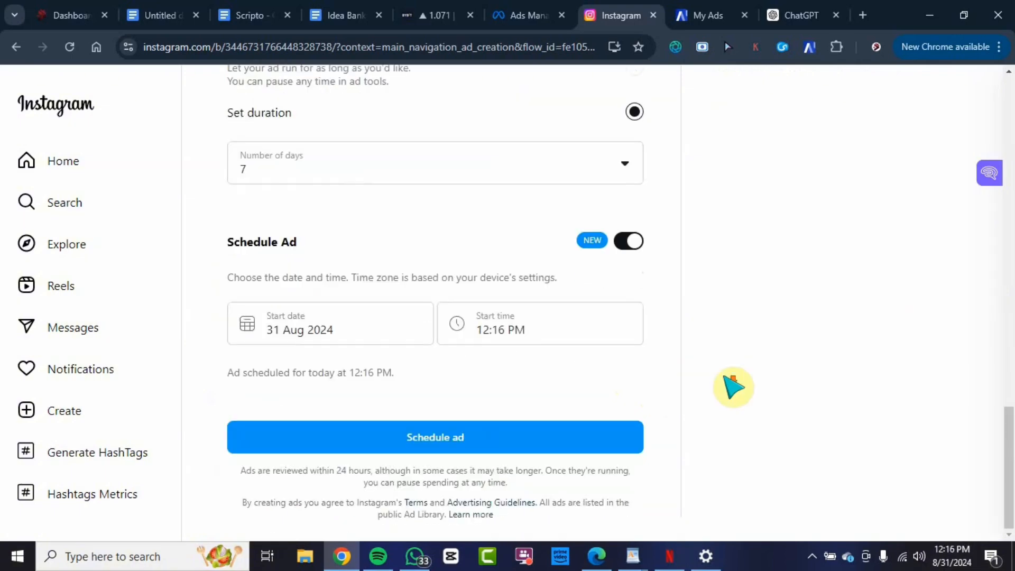
{"action": "left_click", "coordinate": [362, 325]}
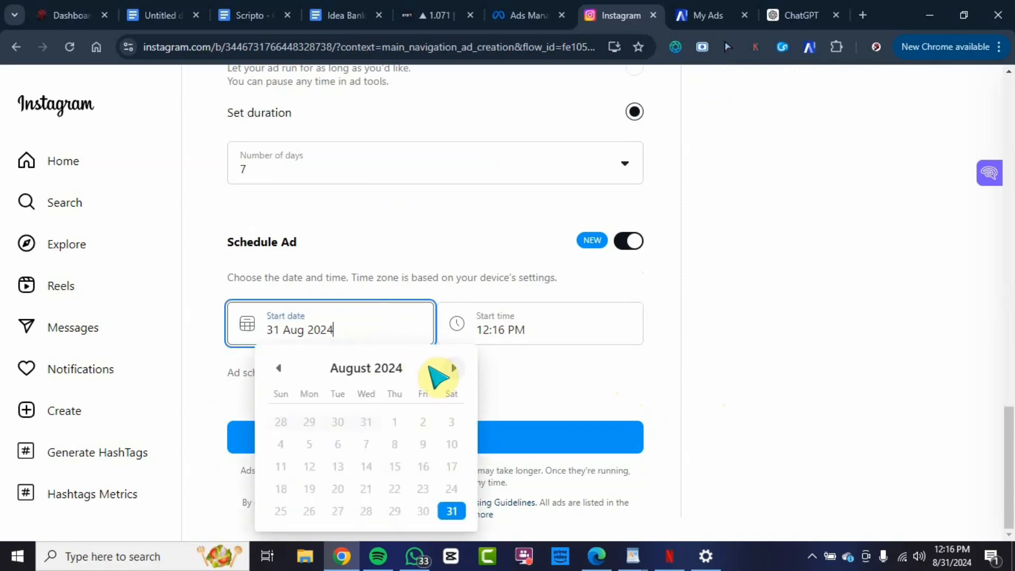
{"action": "left_click", "coordinate": [453, 368]}
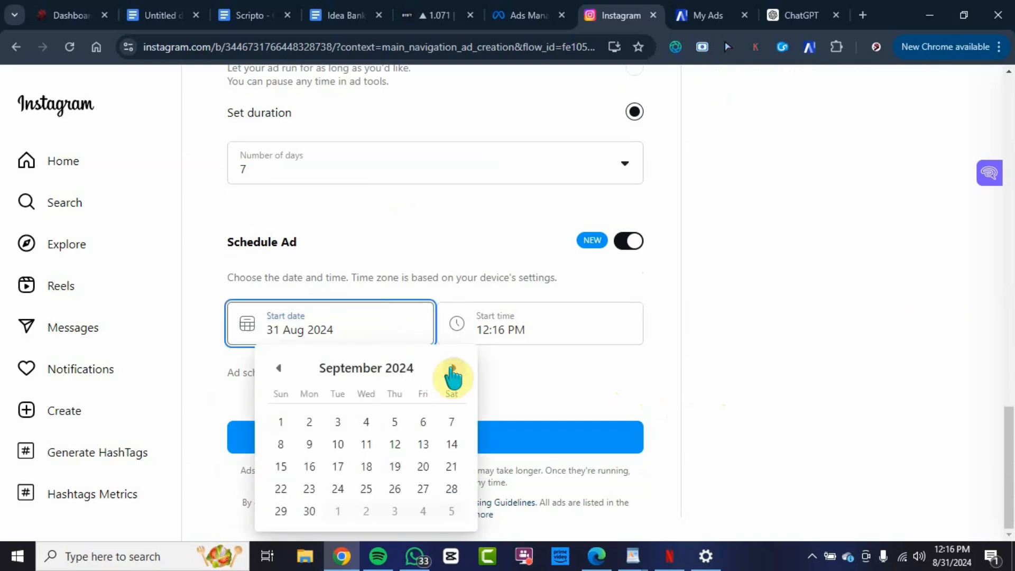
{"action": "left_click", "coordinate": [281, 422]}
{"action": "left_click", "coordinate": [755, 367]}
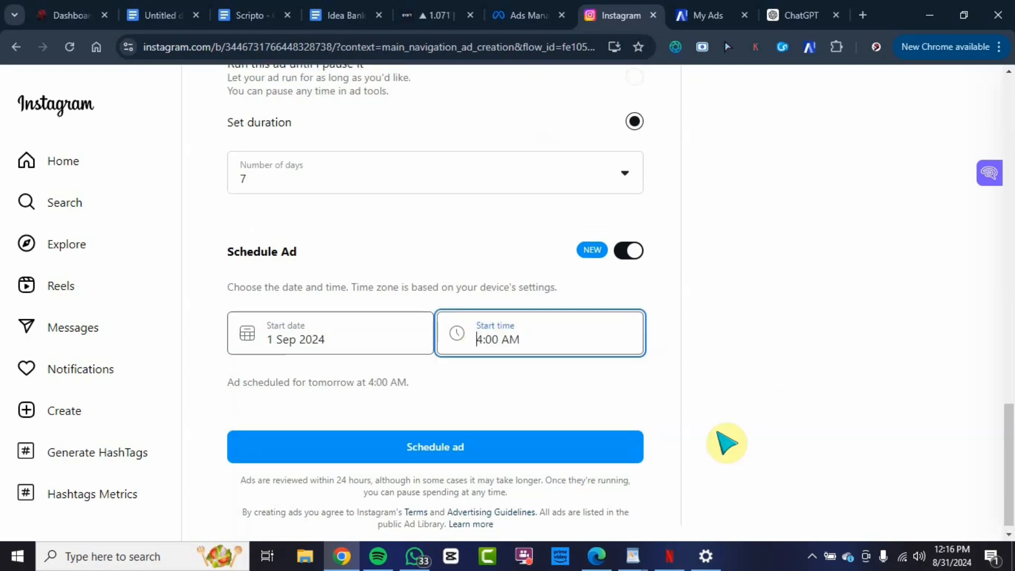
- Review the whole ad setup, including its goal, preview image, special requirements, audience, and payment method
{"action": "scroll", "coordinate": [555, 403], "scroll_direction": "up", "scroll_amount": 1}
{"action": "scroll", "coordinate": [715, 419], "scroll_direction": "up", "scroll_amount": 15}
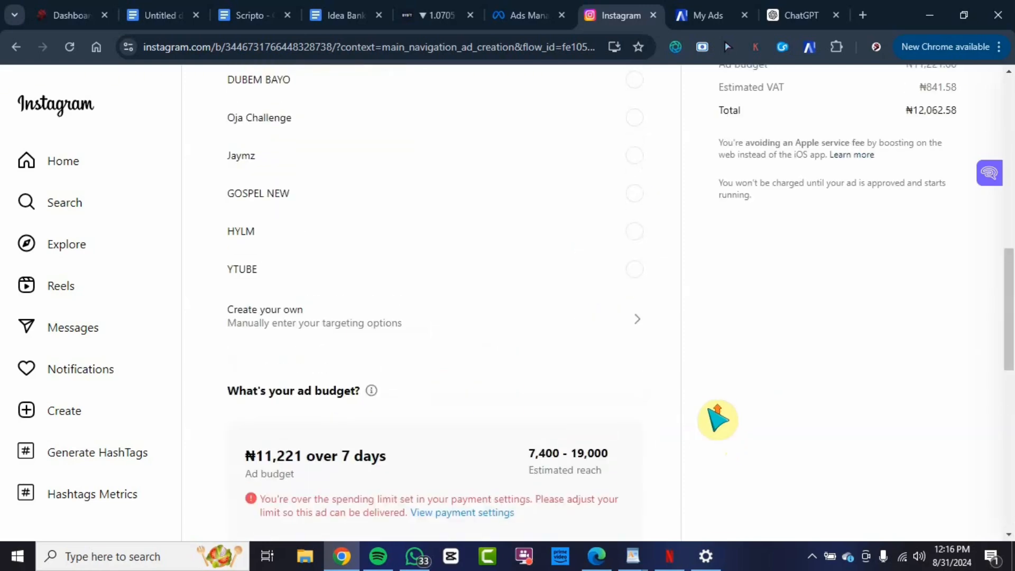
{"action": "scroll", "coordinate": [974, 411], "scroll_direction": "up", "scroll_amount": 5}
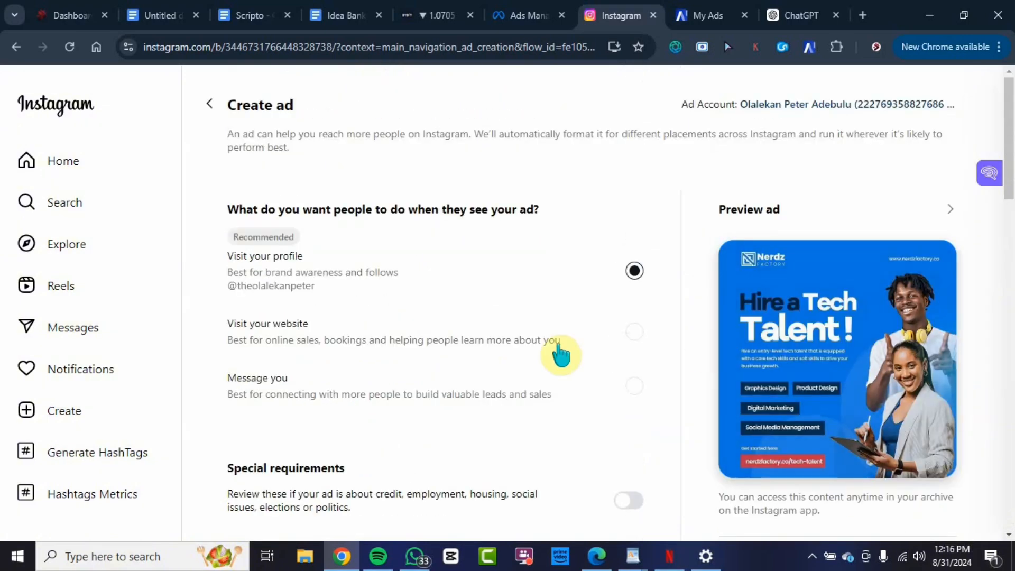
{"action": "scroll", "coordinate": [539, 356], "scroll_direction": "down", "scroll_amount": 3}
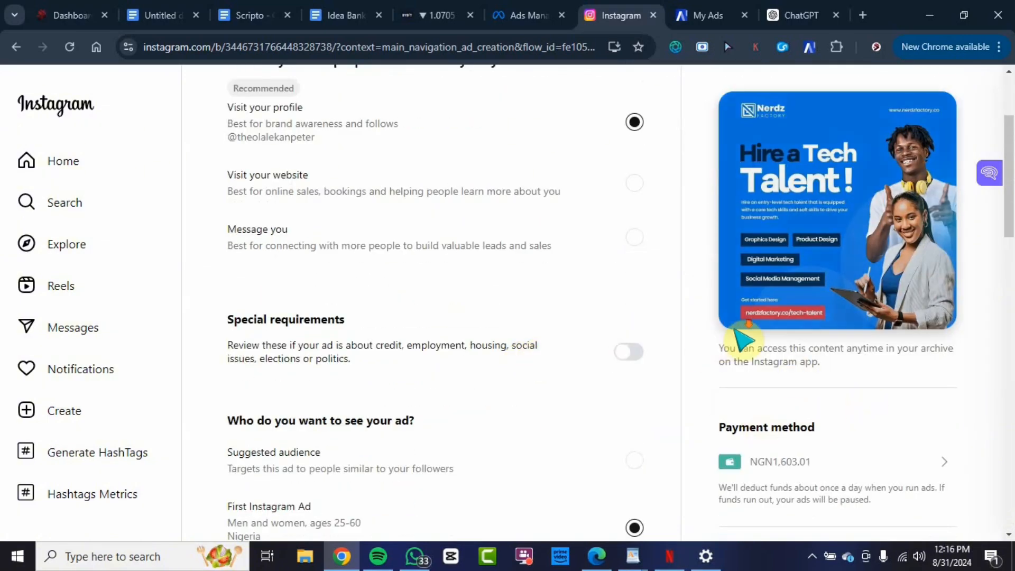
- Review the ad's payment summary, estimated reach, duration, and scheduled start before submitting it
{"action": "scroll", "coordinate": [745, 338], "scroll_direction": "down", "scroll_amount": 4}
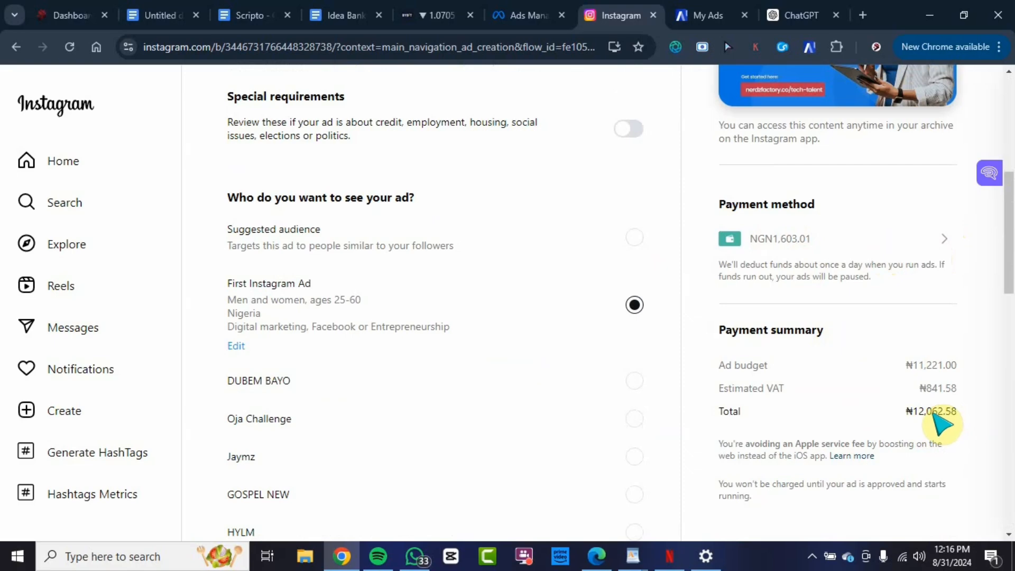
{"action": "scroll", "coordinate": [577, 407], "scroll_direction": "down", "scroll_amount": 7}
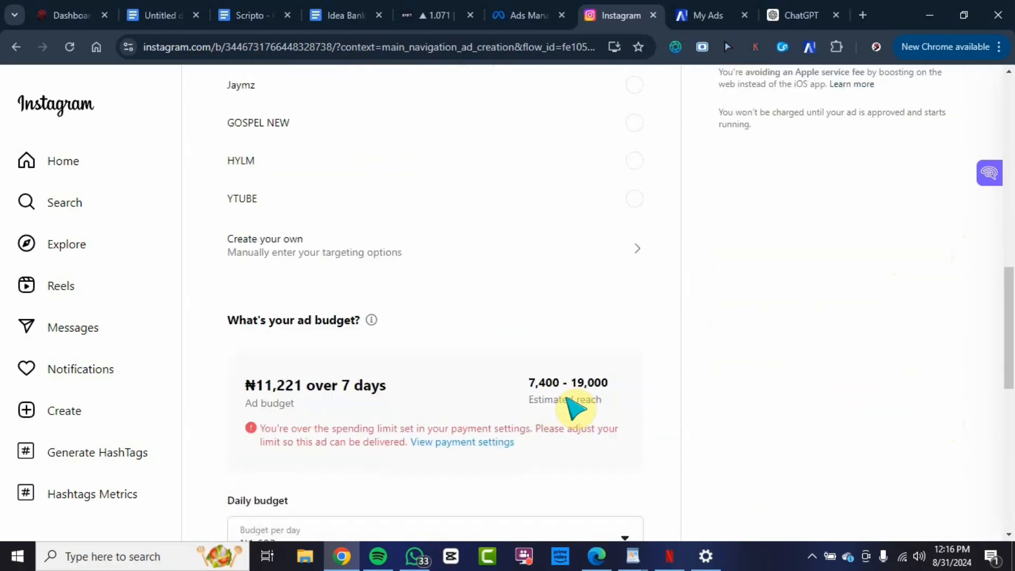
{"action": "scroll", "coordinate": [408, 401], "scroll_direction": "down", "scroll_amount": 10}
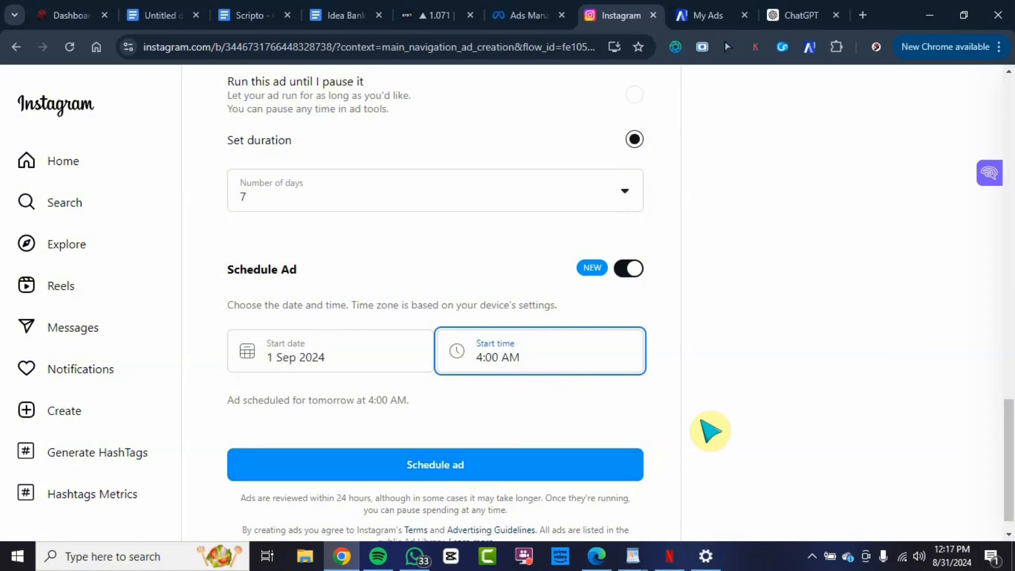
- Open the add-funds form for the ad's payment method and check the amount to add
{"action": "scroll", "coordinate": [709, 430], "scroll_direction": "up", "scroll_amount": 17}
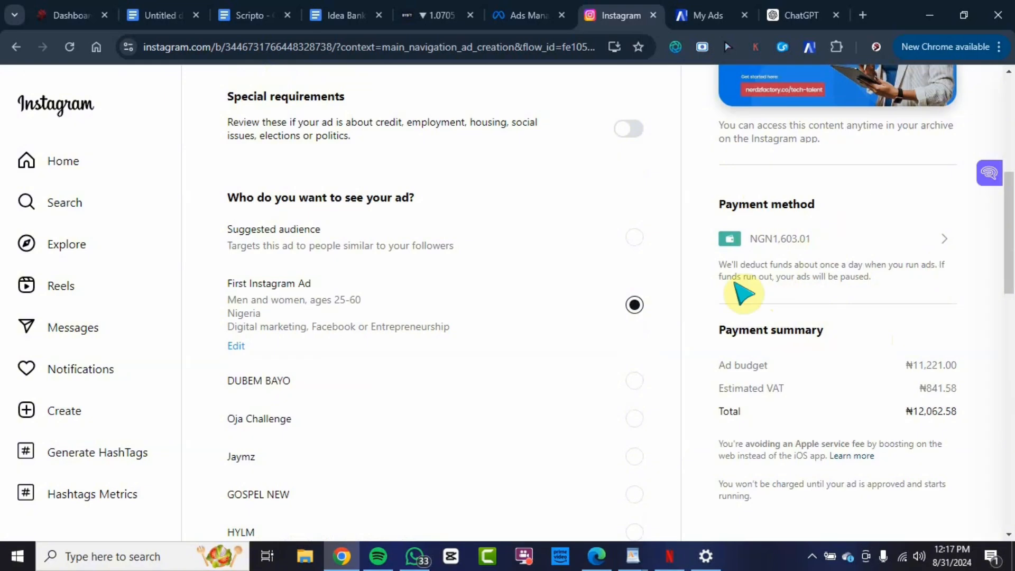
{"action": "left_click", "coordinate": [943, 240]}
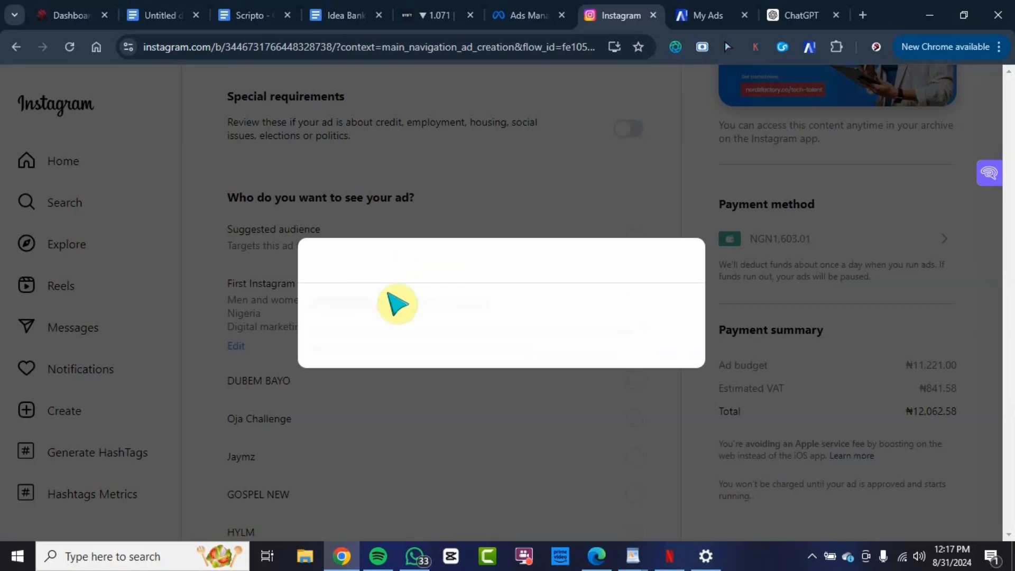
{"action": "left_click", "coordinate": [367, 212]}
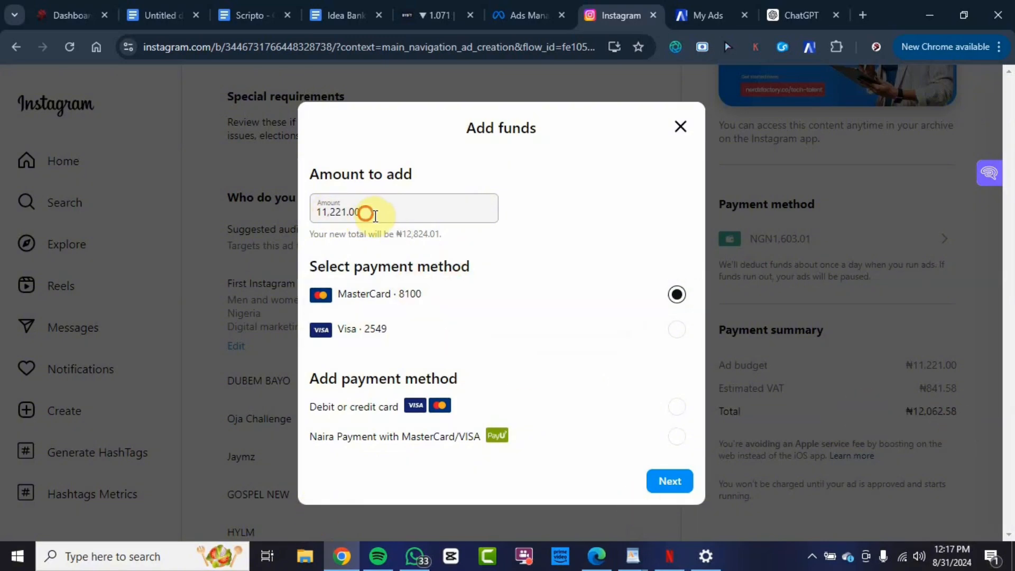
{"action": "left_click_drag", "start_coordinate": [373, 212], "coordinate": [312, 215]}
{"action": "left_click", "coordinate": [416, 239]}
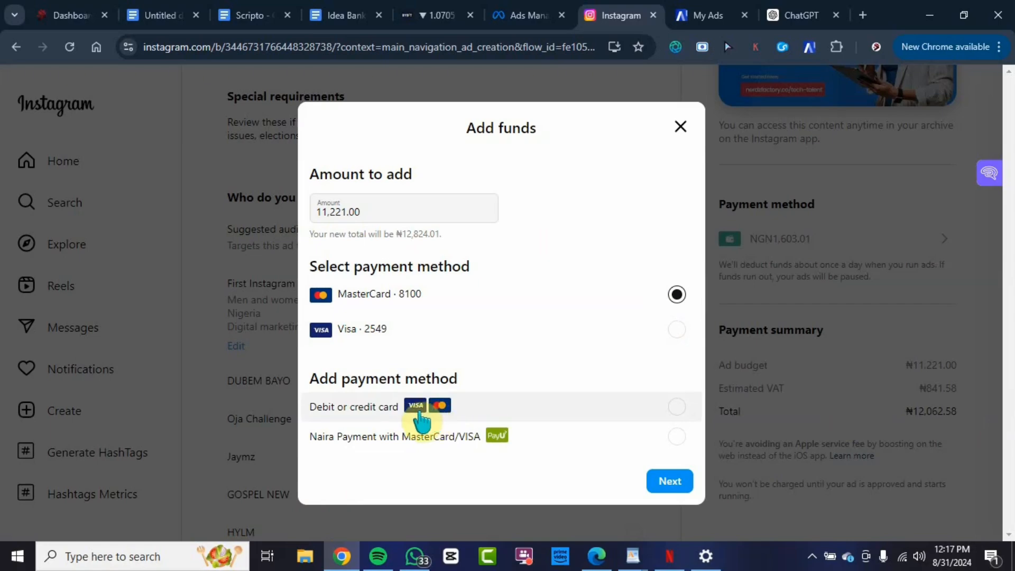
- Choose Naira Payment with MasterCard/VISA as the way to add funds and open its external payment page
{"action": "left_click", "coordinate": [521, 438]}
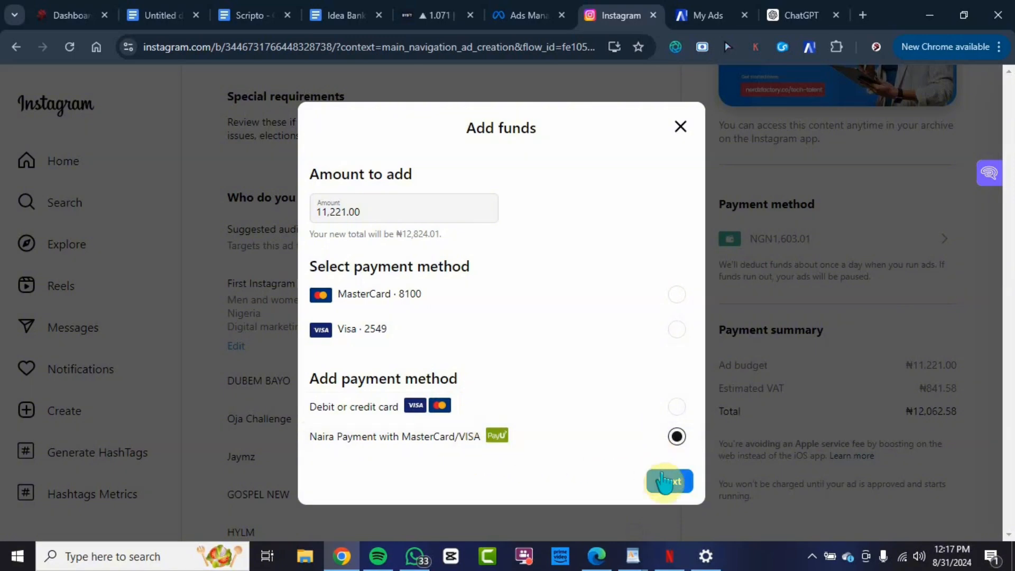
{"action": "left_click", "coordinate": [670, 482]}
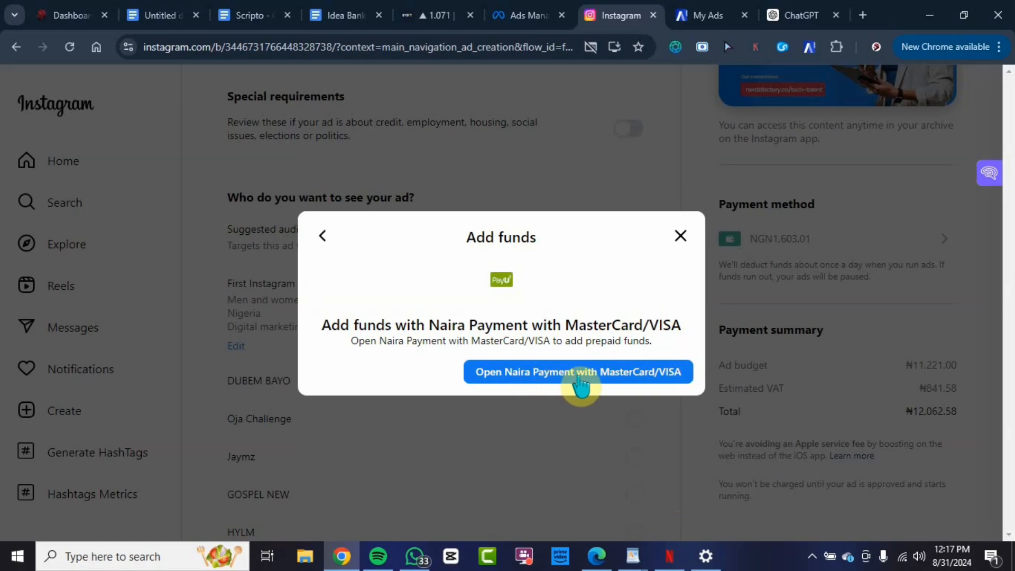
{"action": "left_click", "coordinate": [615, 383]}
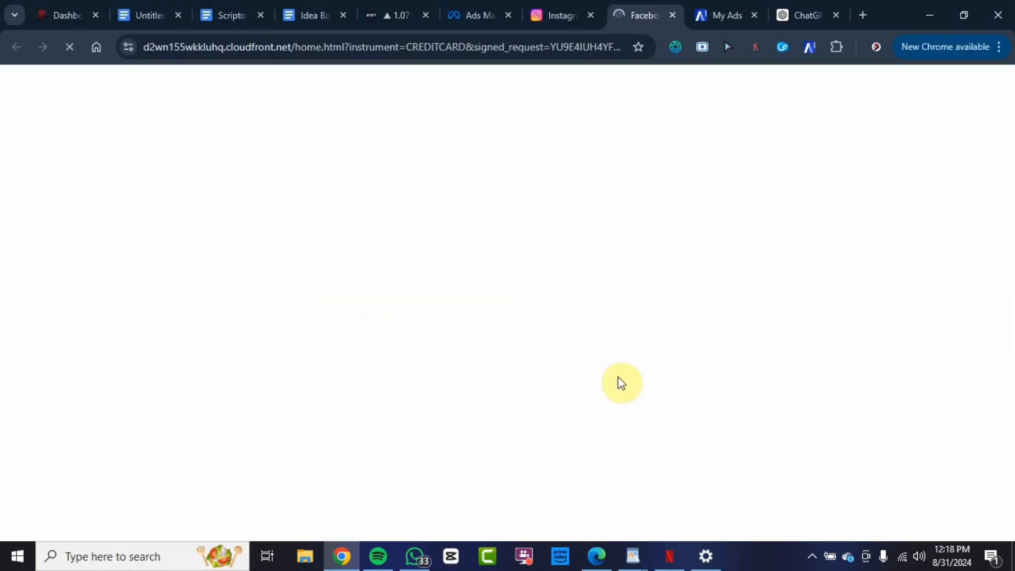
- Select card payment on the PayU page, look over the card detail fields, and leave the funding process without paying
{"action": "left_click", "coordinate": [342, 197]}
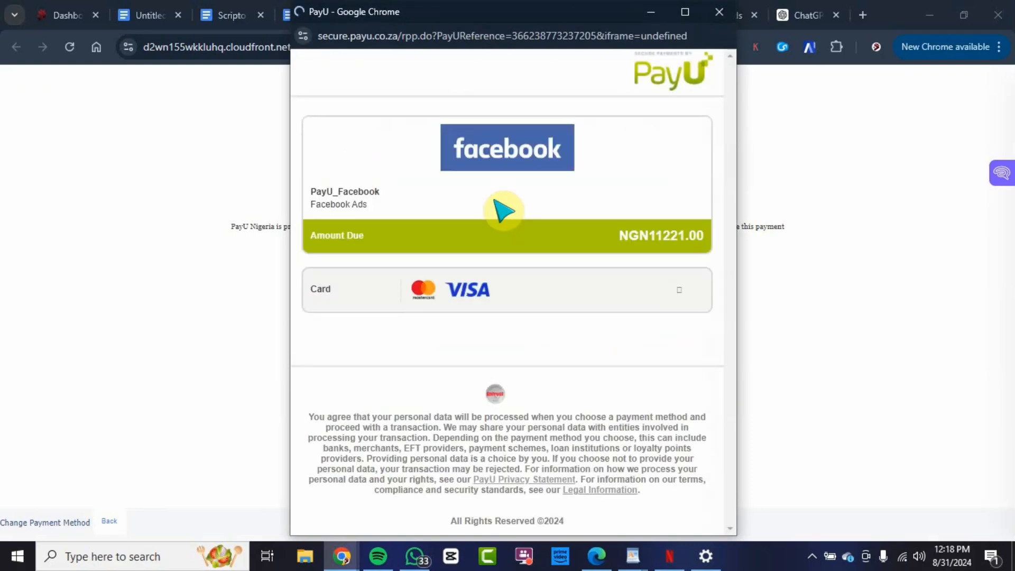
{"action": "left_click", "coordinate": [316, 288]}
{"action": "scroll", "coordinate": [460, 351], "scroll_direction": "down", "scroll_amount": 4}
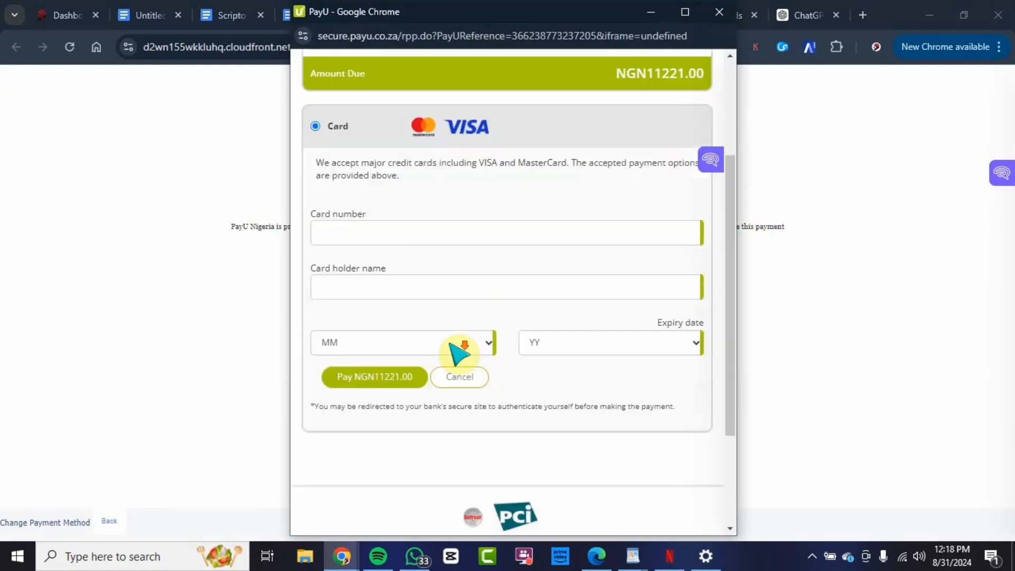
{"action": "left_click", "coordinate": [416, 175]}
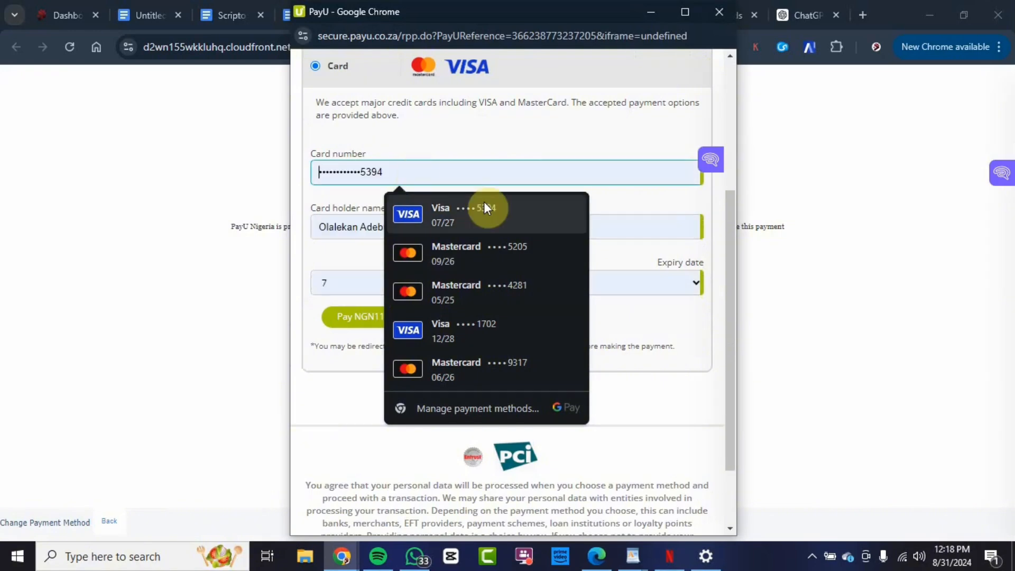
{"action": "left_click", "coordinate": [501, 119]}
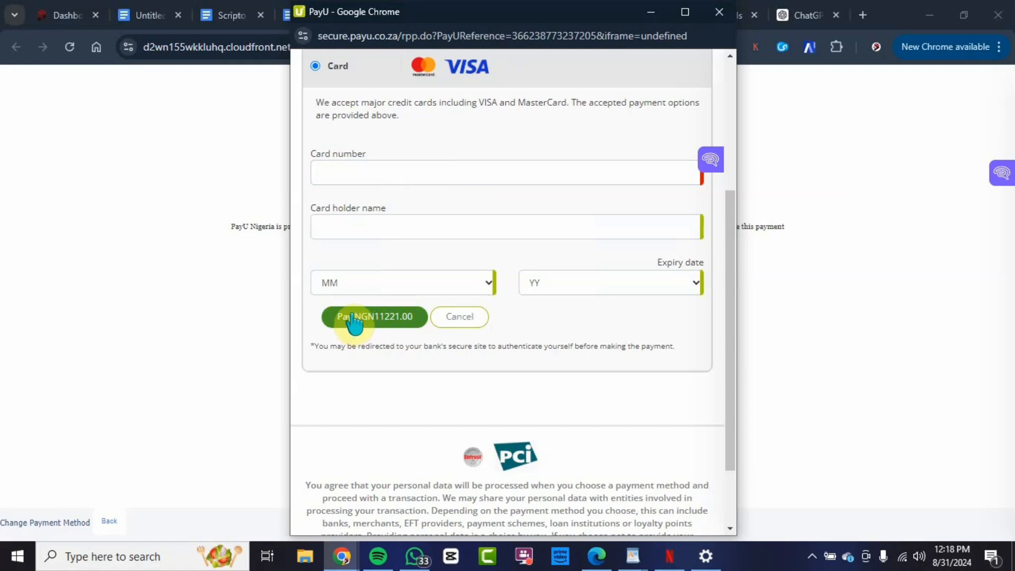
{"action": "scroll", "coordinate": [605, 189], "scroll_direction": "up", "scroll_amount": 5}
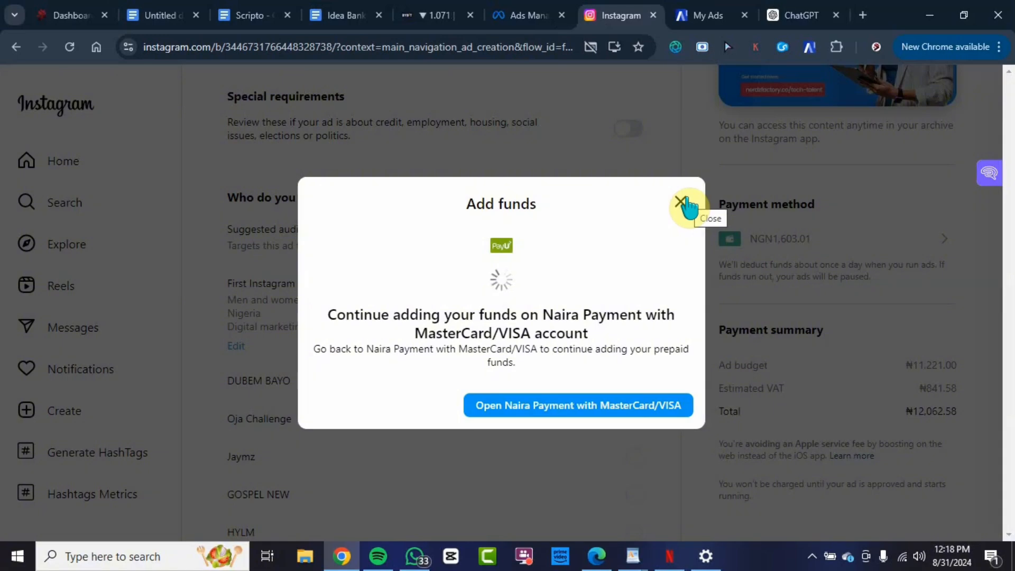
{"action": "left_click", "coordinate": [686, 204]}
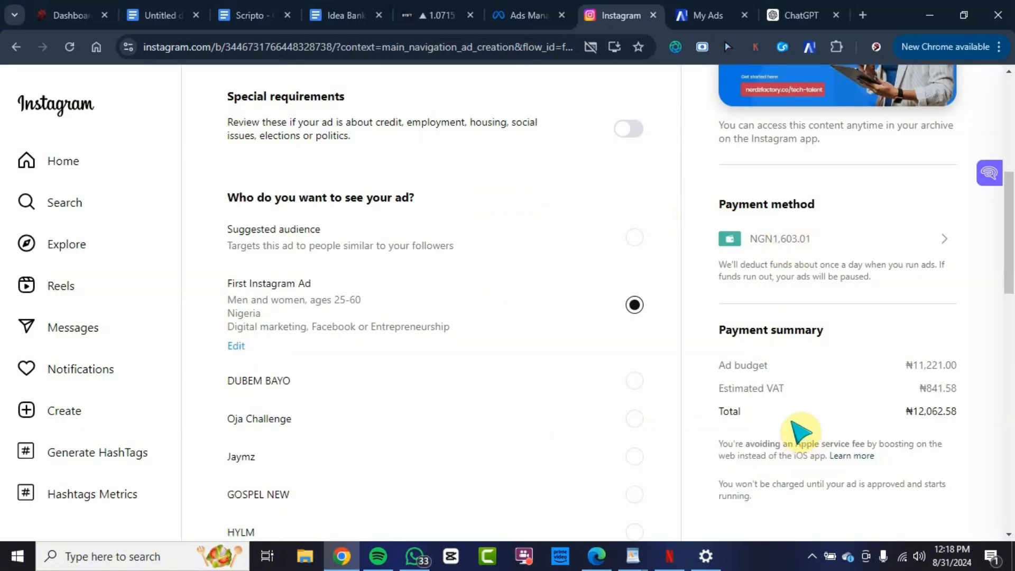
- Submit the ad for scheduling, read through the non-discrimination policy, and accept it
{"action": "scroll", "coordinate": [627, 385], "scroll_direction": "down", "scroll_amount": 15}
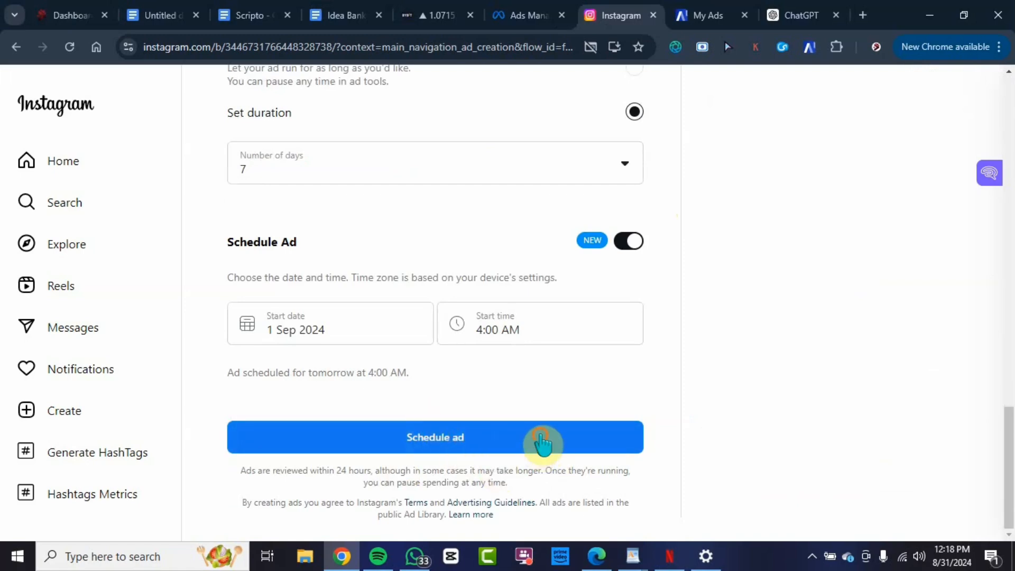
{"action": "left_click", "coordinate": [542, 443]}
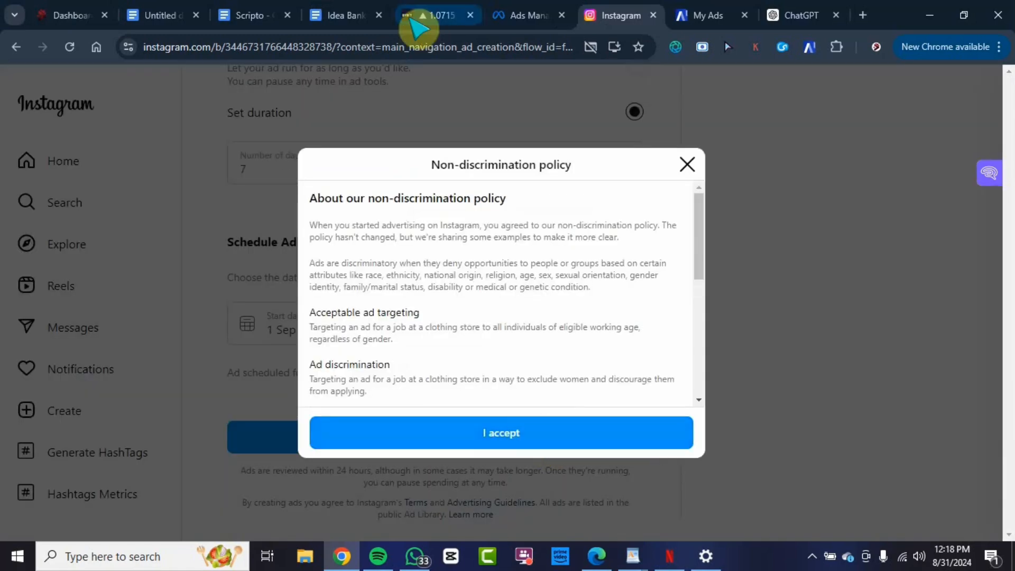
{"action": "scroll", "coordinate": [525, 290], "scroll_direction": "down", "scroll_amount": 5}
{"action": "scroll", "coordinate": [523, 292], "scroll_direction": "up", "scroll_amount": 3}
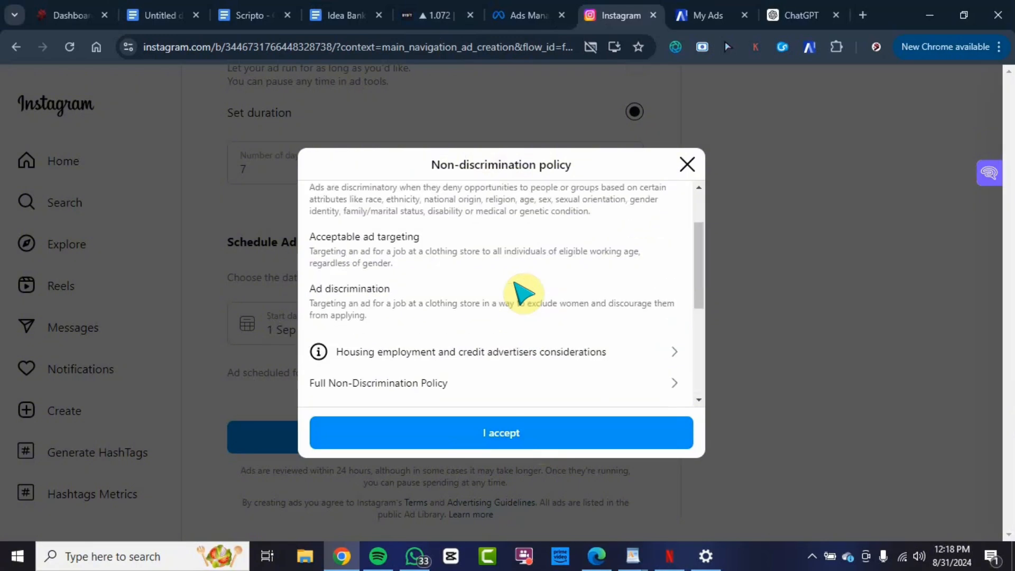
{"action": "scroll", "coordinate": [465, 294], "scroll_direction": "up", "scroll_amount": 3}
{"action": "scroll", "coordinate": [475, 317], "scroll_direction": "down", "scroll_amount": 6}
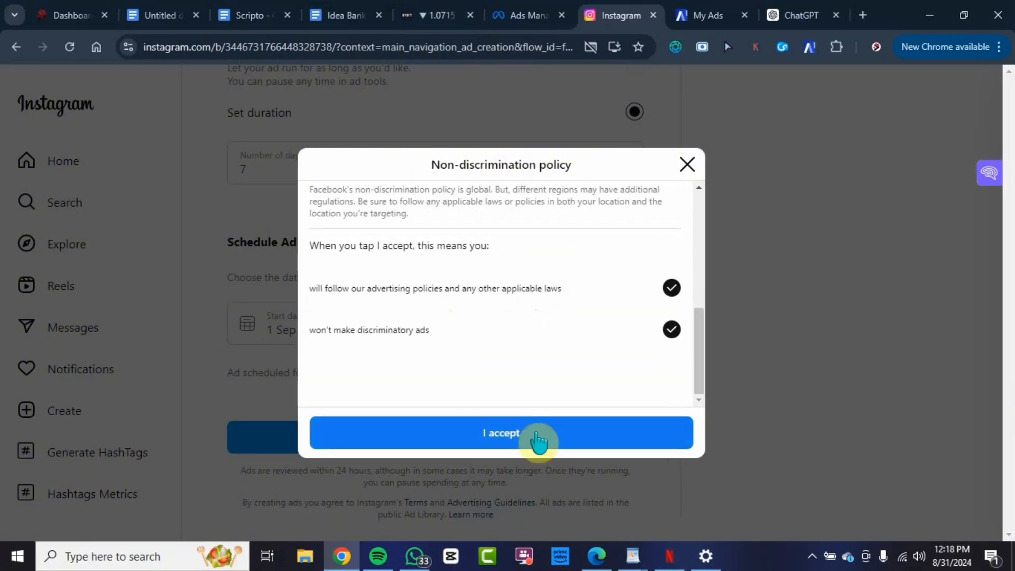
{"action": "left_click", "coordinate": [535, 433]}
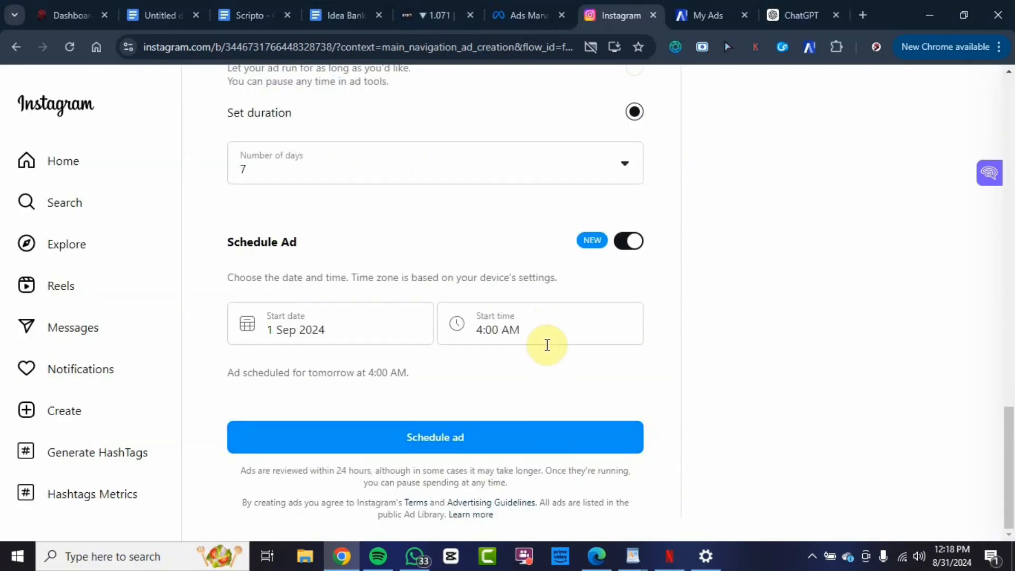